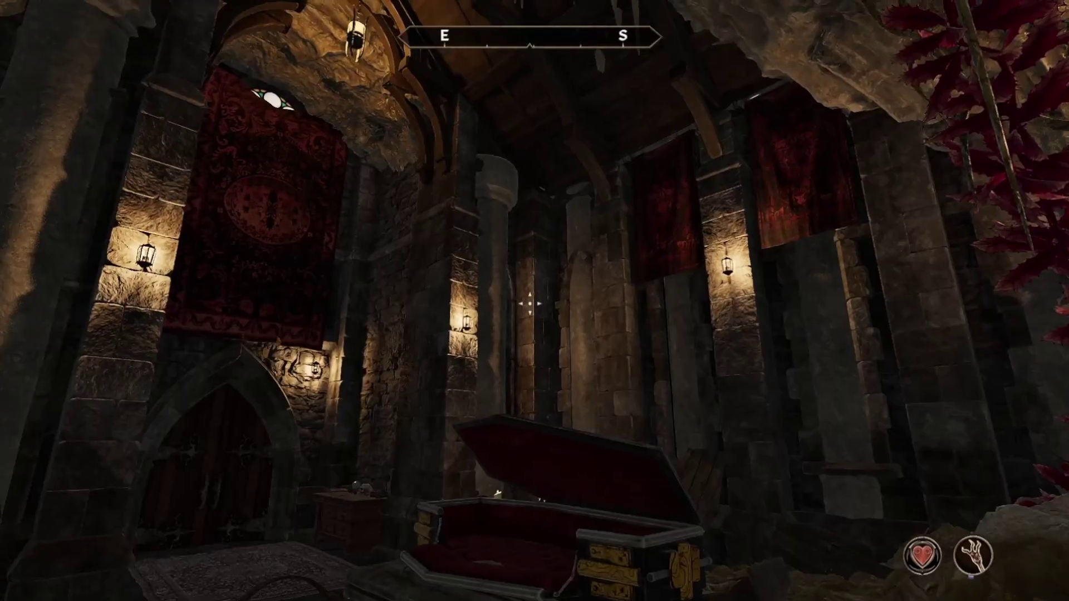
pyautogui.press('f')
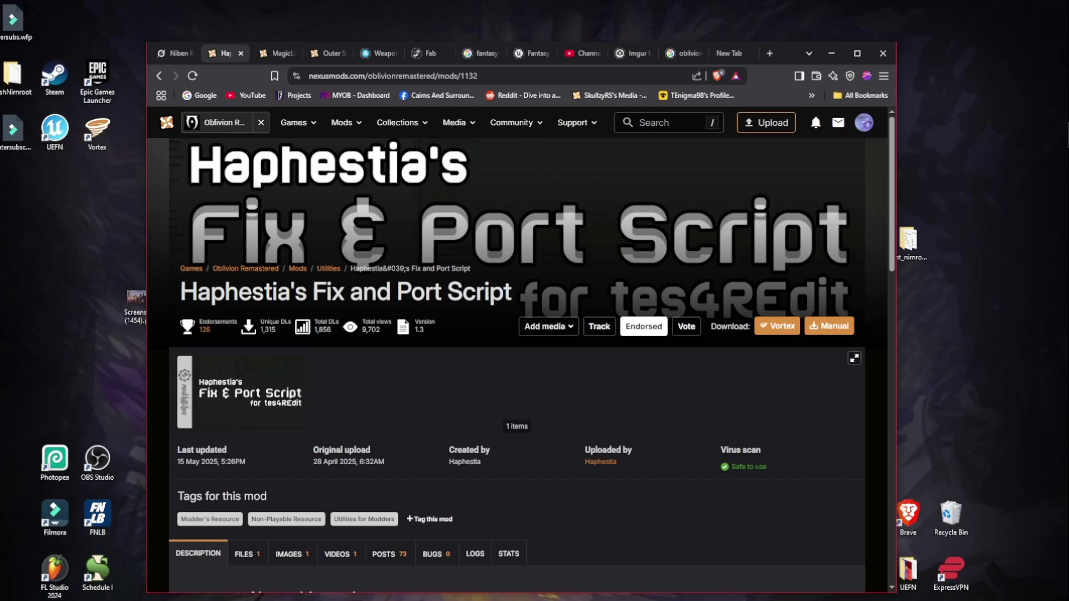
# Review the mod pages for MagicLoader 2 and Haphestia's Fix and Port Script, including the MagicLoader 2 description.
pyautogui.hotkey('ctrl', 'Tab')
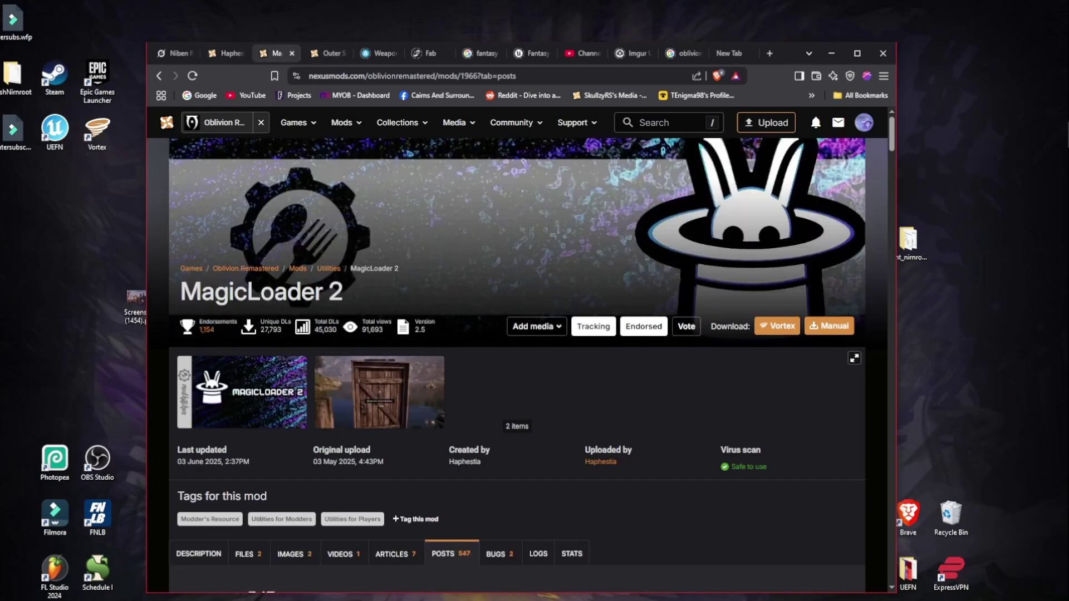
pyautogui.moveTo(343, 291); pyautogui.dragTo(180, 292)
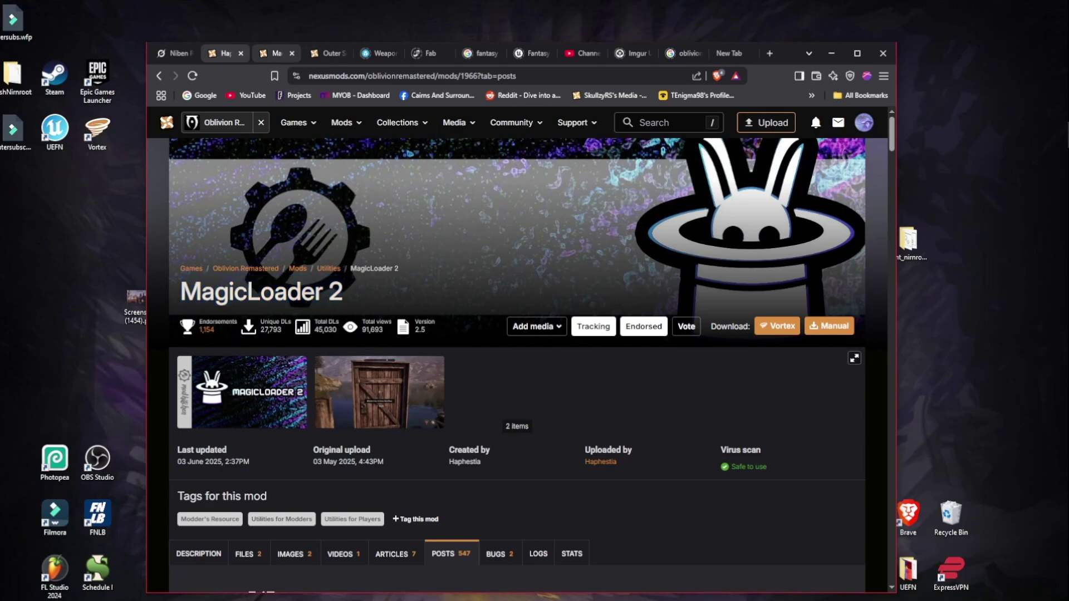
pyautogui.scroll(-5, 518, 362)
pyautogui.scroll(-2, 517, 362)
pyautogui.scroll(7, 517, 361)
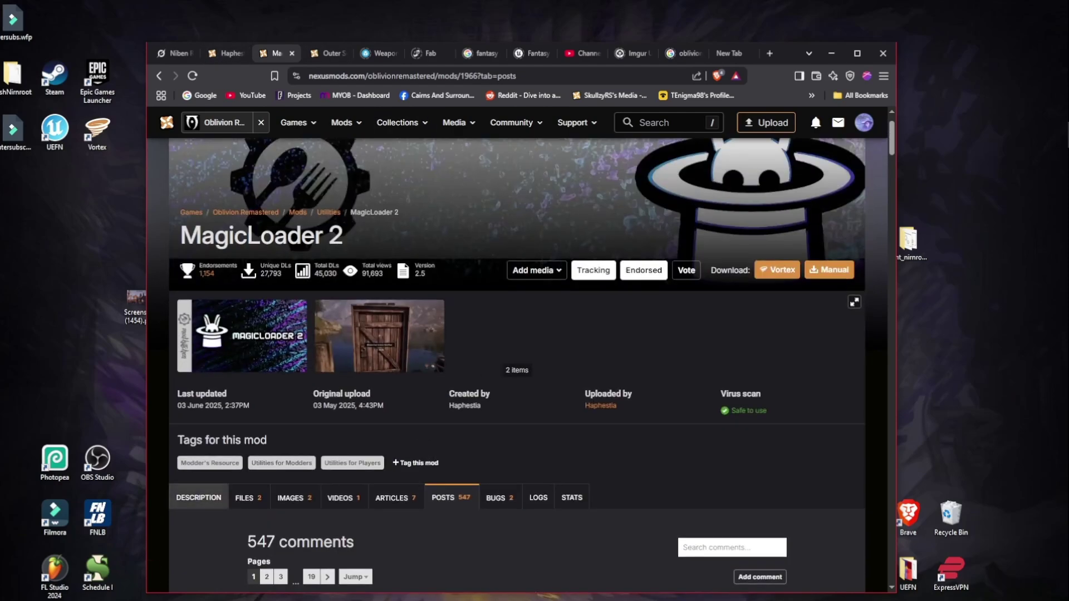
pyautogui.click(198, 497)
pyautogui.scroll(1, 517, 362)
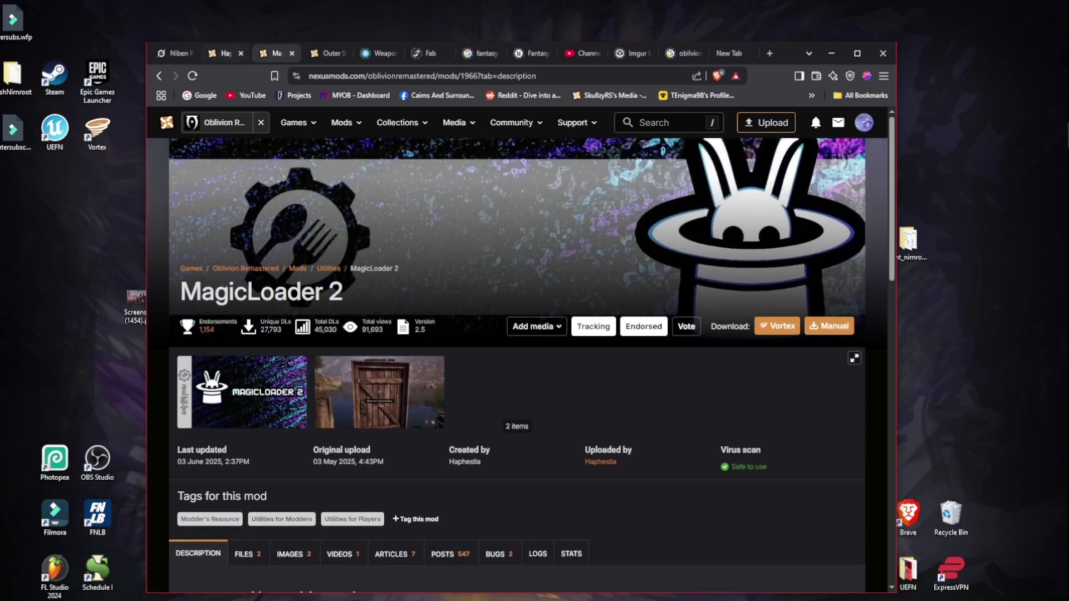
pyautogui.click(226, 53)
pyautogui.scroll(-4, 517, 362)
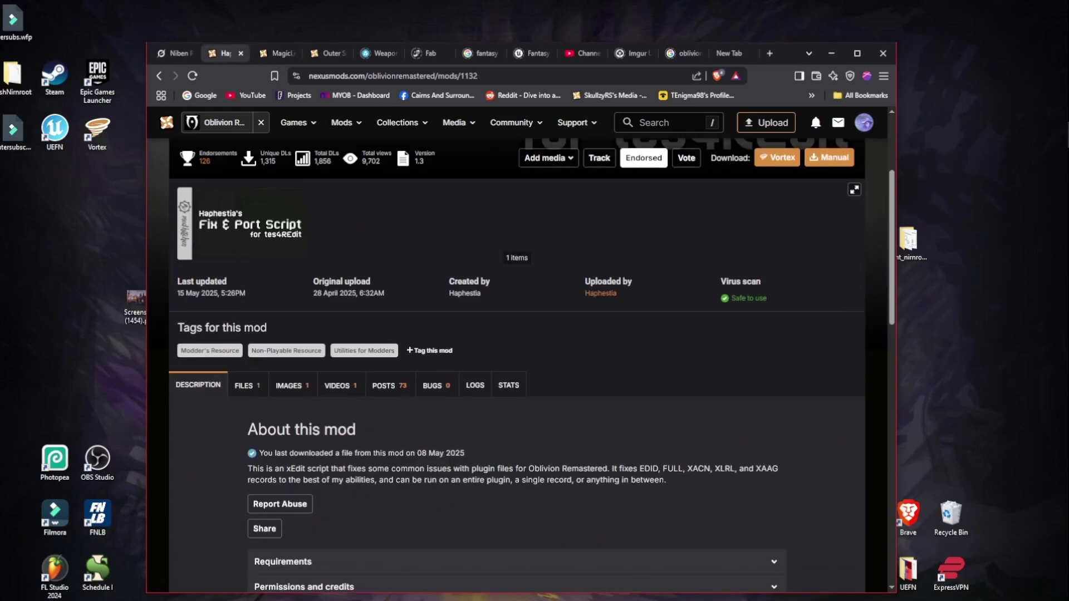
pyautogui.scroll(5, 518, 362)
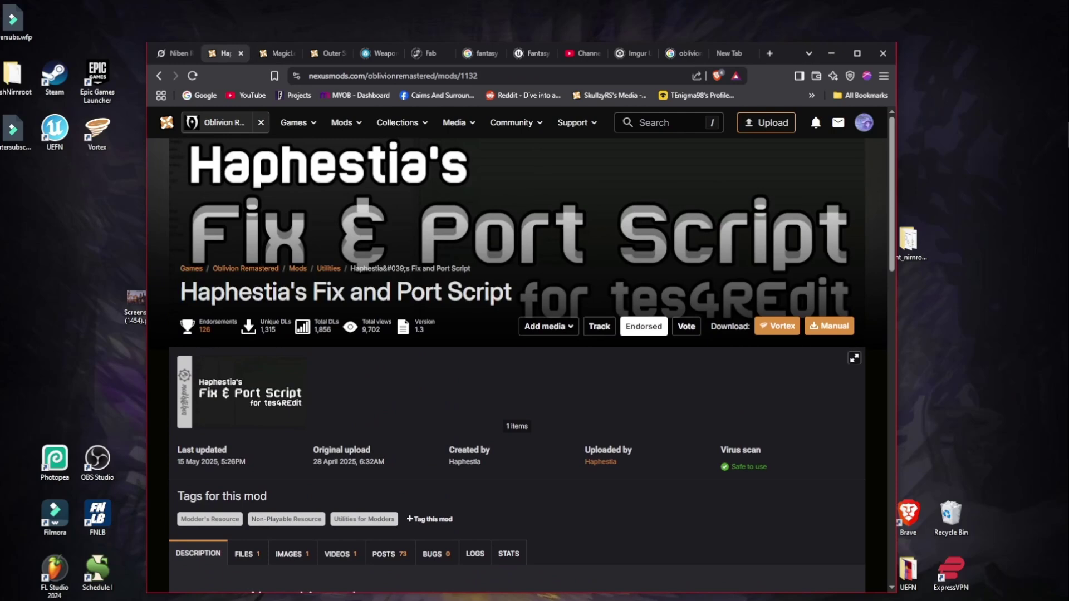
# Move the browser window clear of the desktop shortcuts and launch Construction Set EXT.
pyautogui.moveTo(788, 53); pyautogui.dragTo(784, 224)
pyautogui.doubleClick(742, 78)
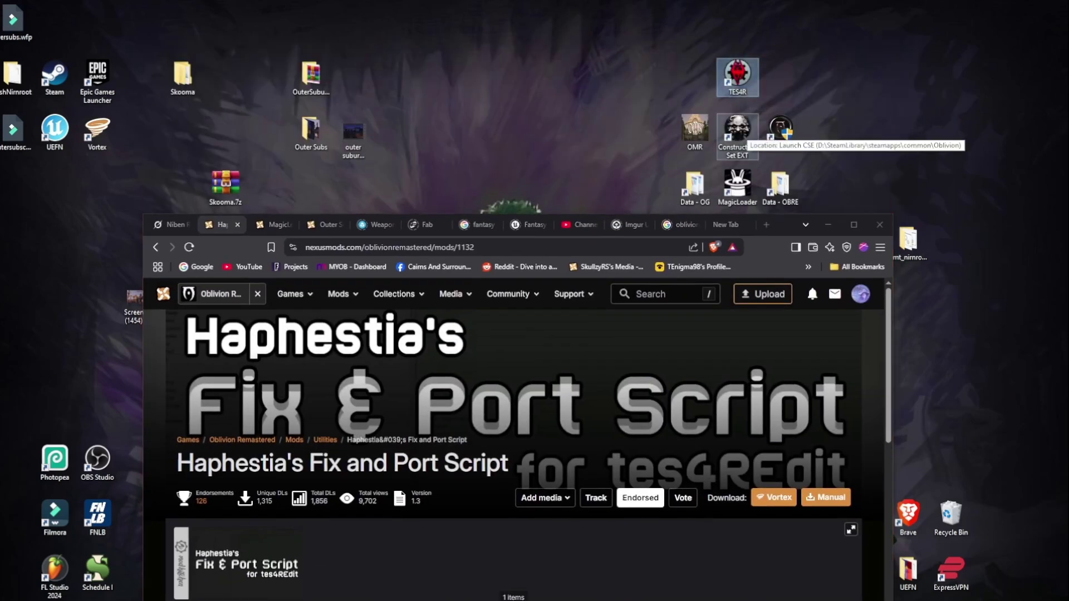
pyautogui.doubleClick(737, 131)
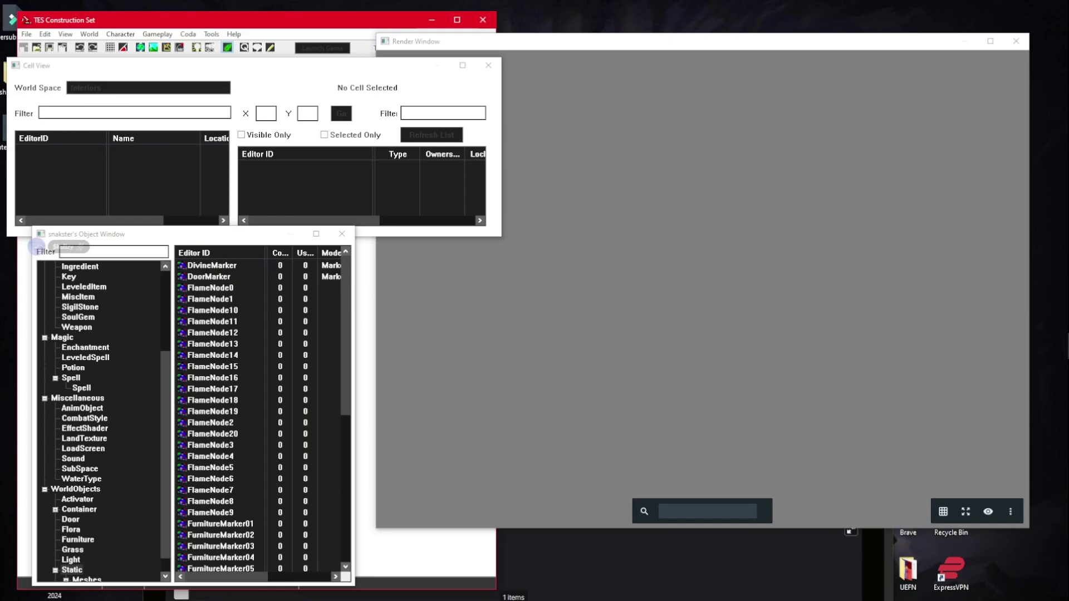
# Load the Oblivion.esm master file as the editor's data.
pyautogui.click(27, 34)
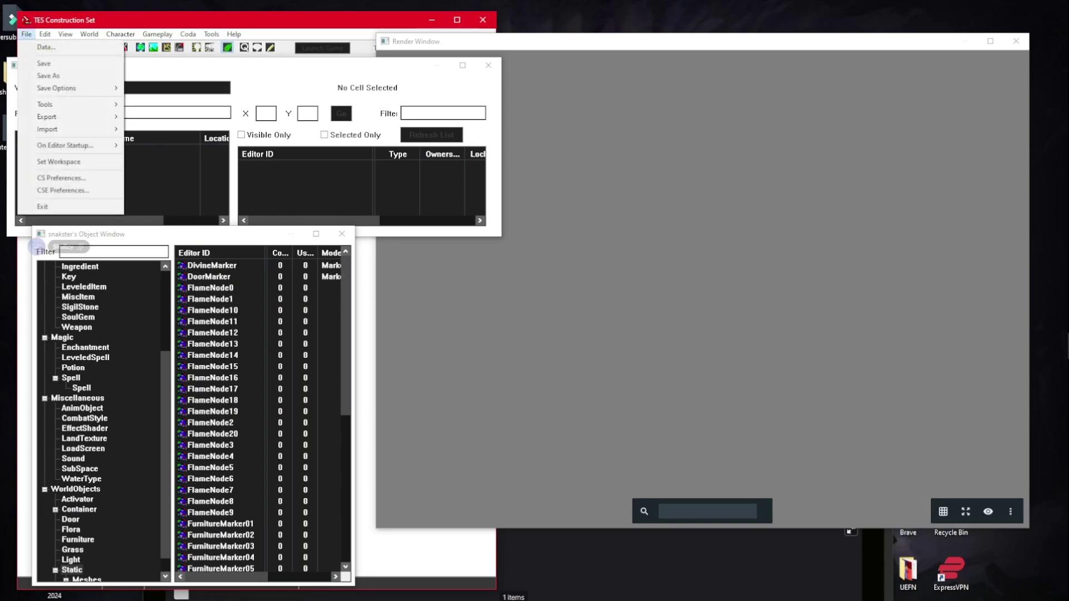
pyautogui.click(43, 46)
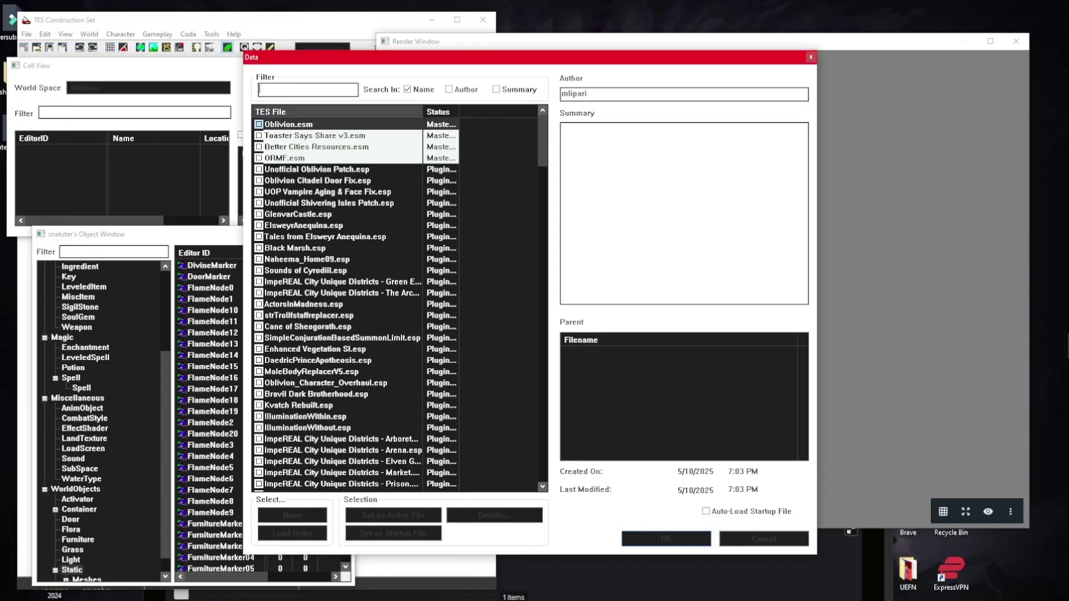
pyautogui.click(259, 124)
pyautogui.click(665, 538)
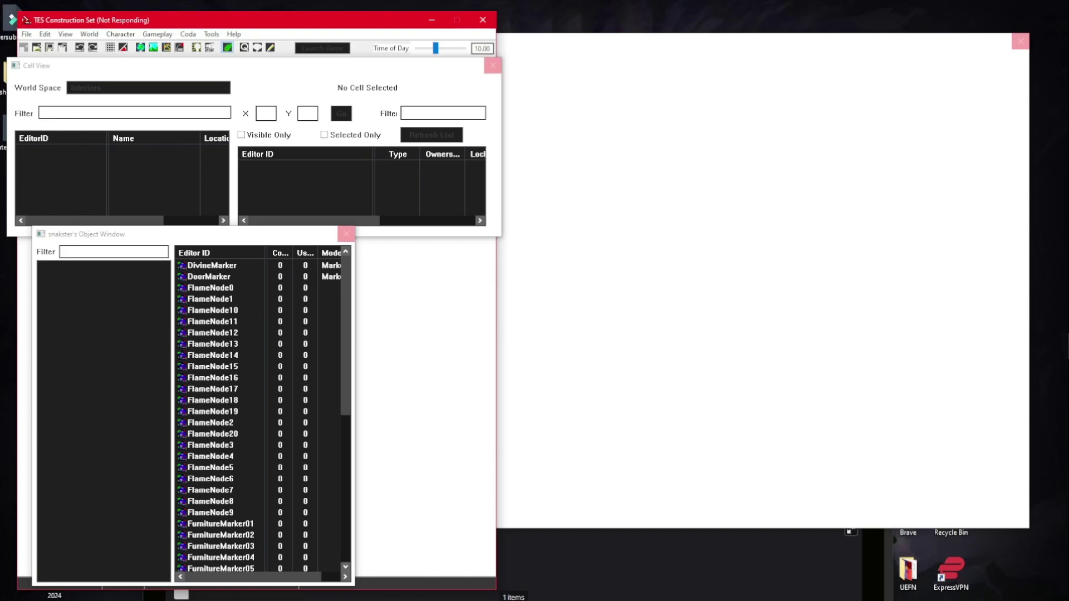
pyautogui.click(26, 34)
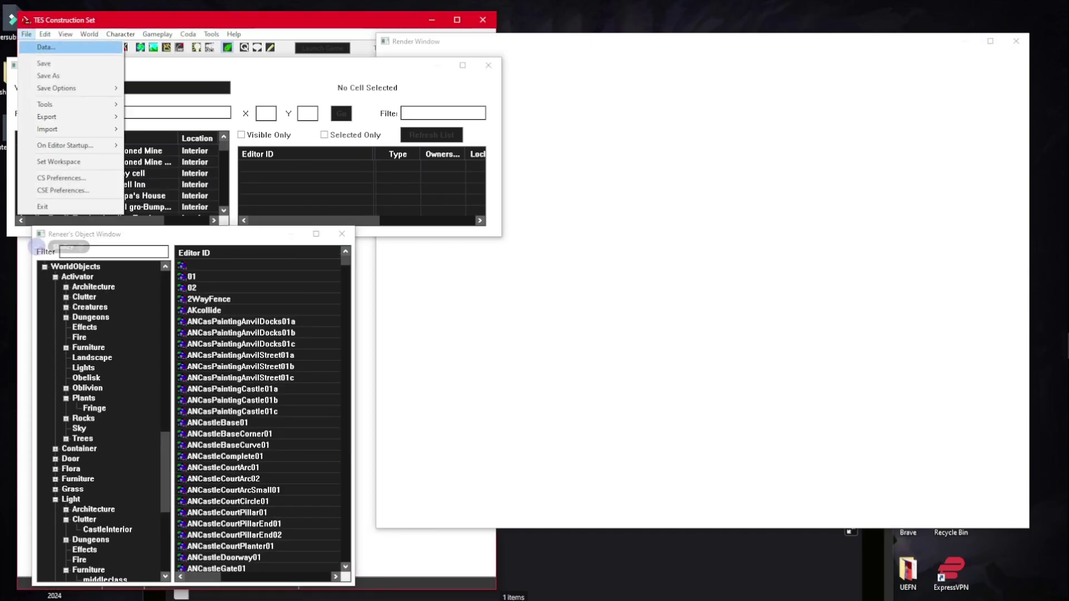
pyautogui.click(44, 63)
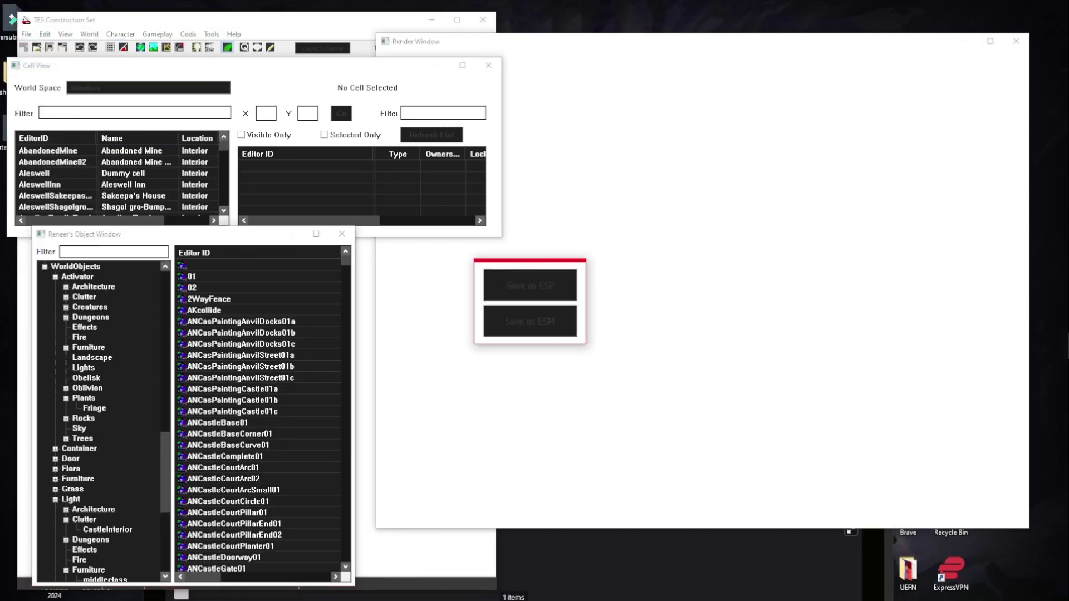
pyautogui.click(529, 285)
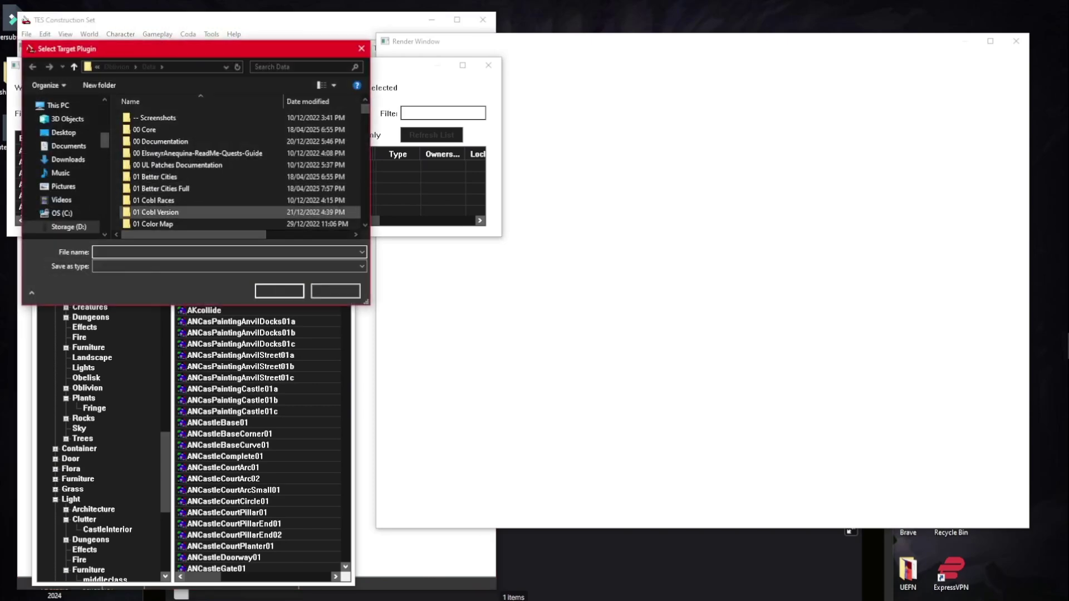
pyautogui.write('@@')
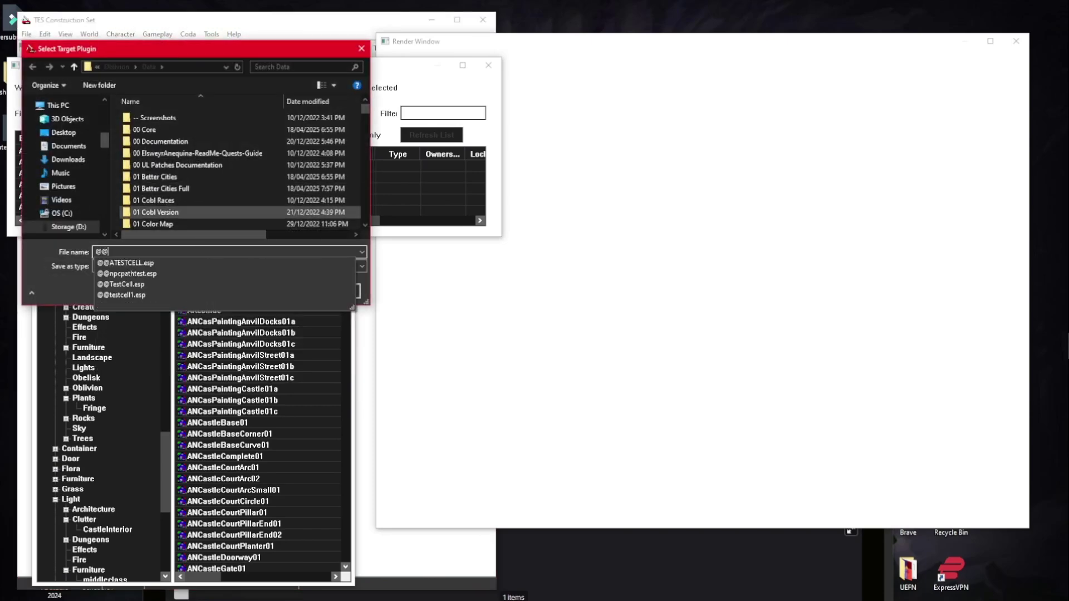
pyautogui.write('TestCell')
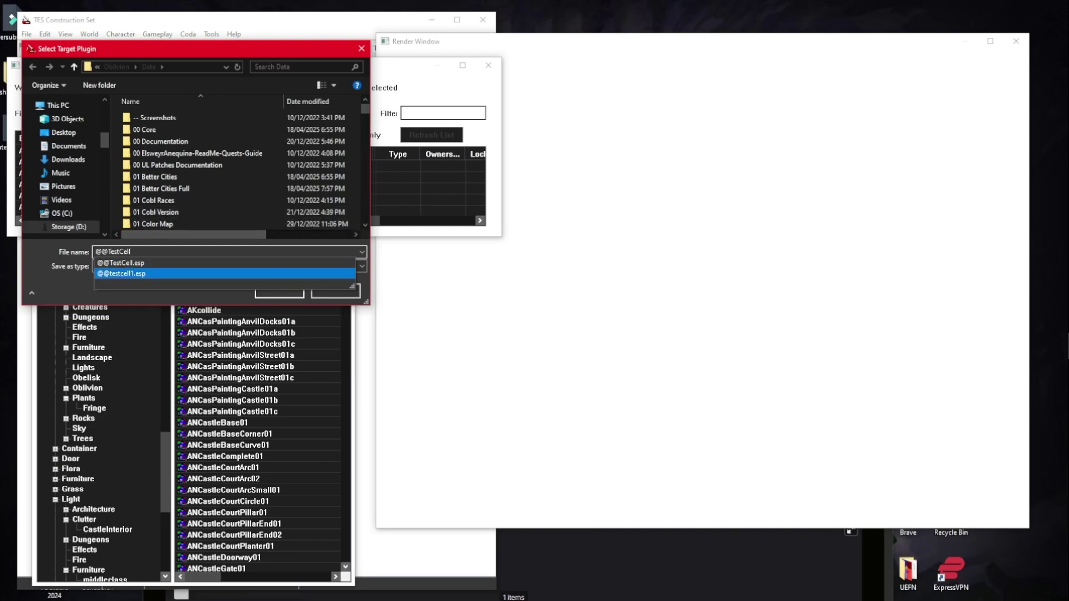
pyautogui.click(145, 263)
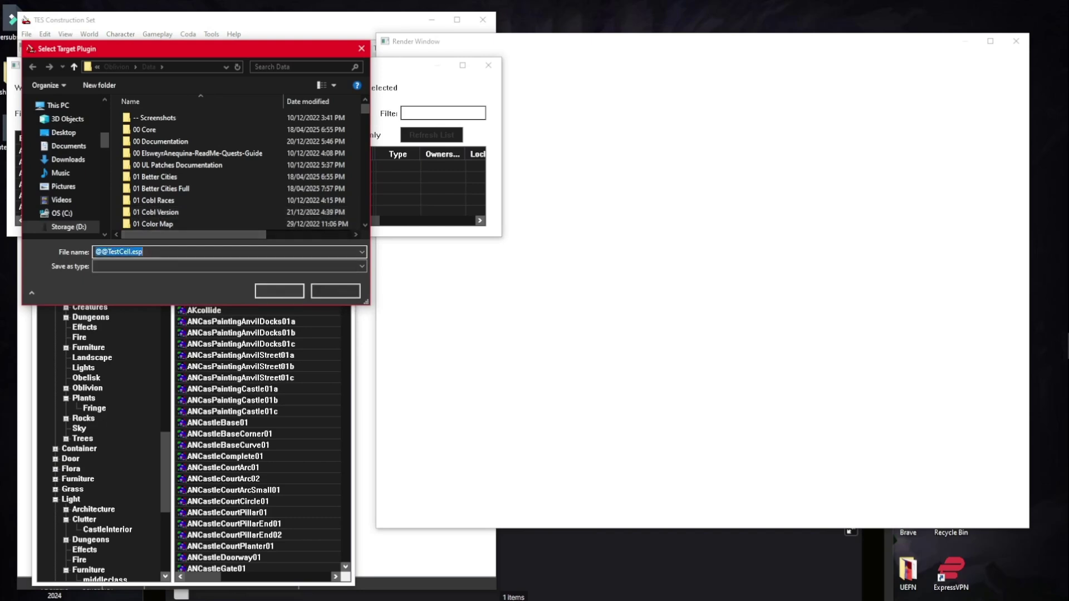
pyautogui.click(279, 292)
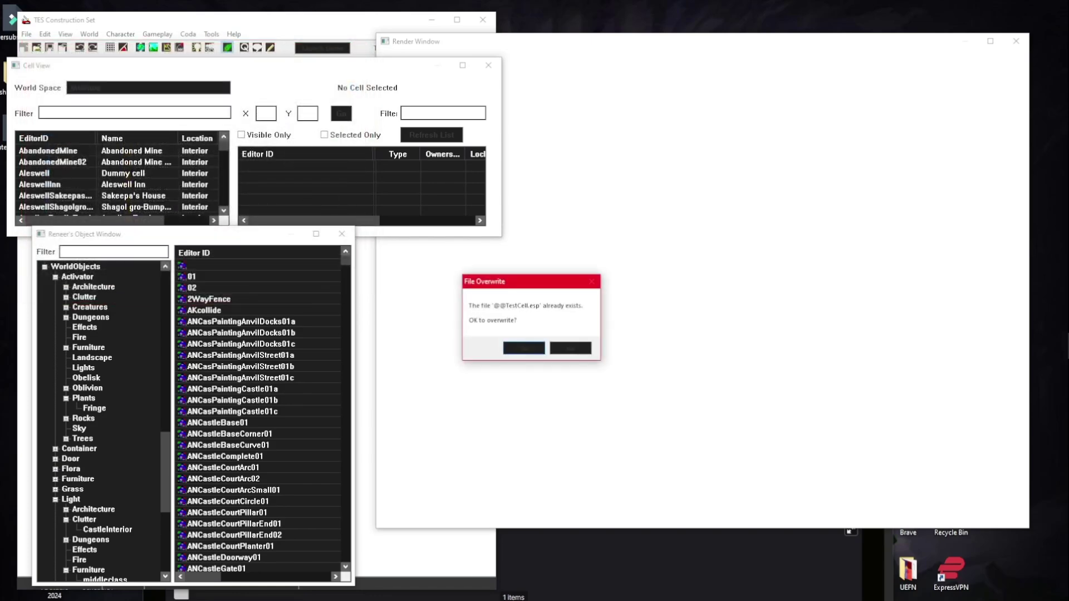
pyautogui.press('Return')
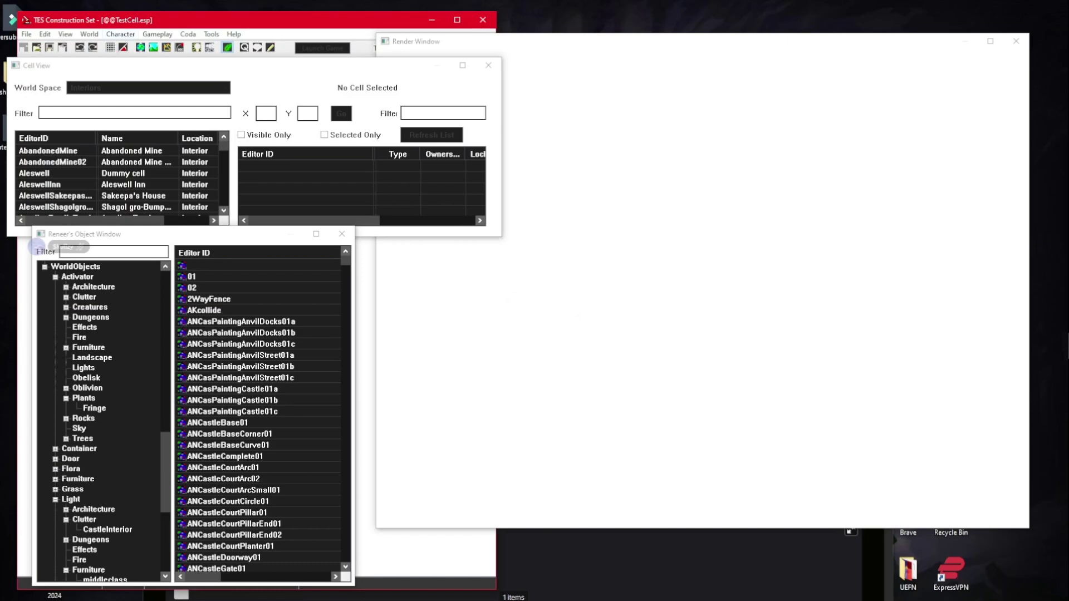
# Filter the interior cells by testDAN and load the TestDan cell for viewing.
pyautogui.click(134, 113)
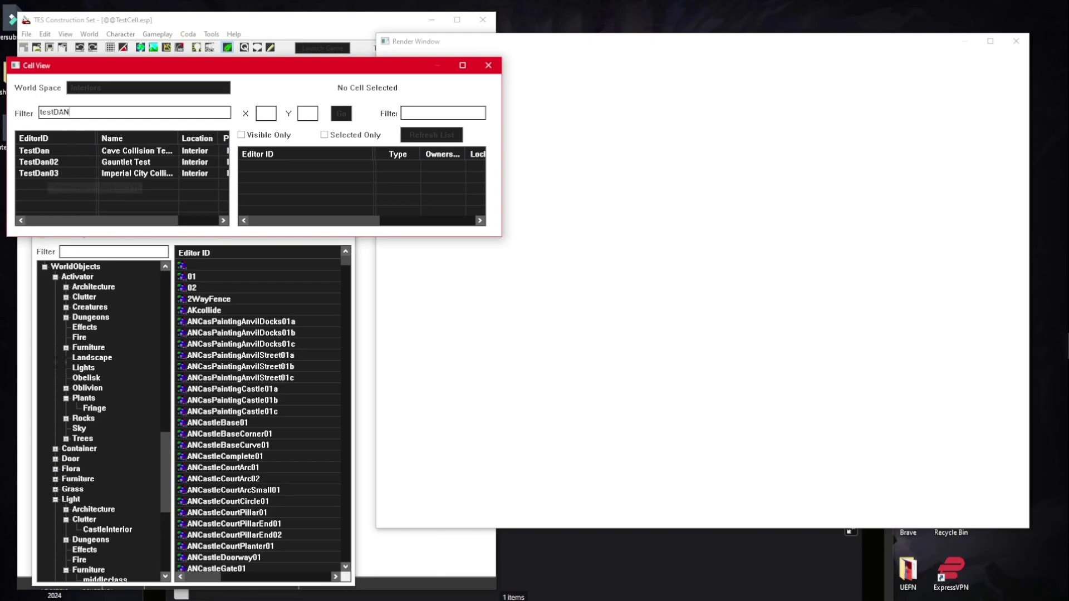
pyautogui.doubleClick(47, 162)
pyautogui.click(46, 174)
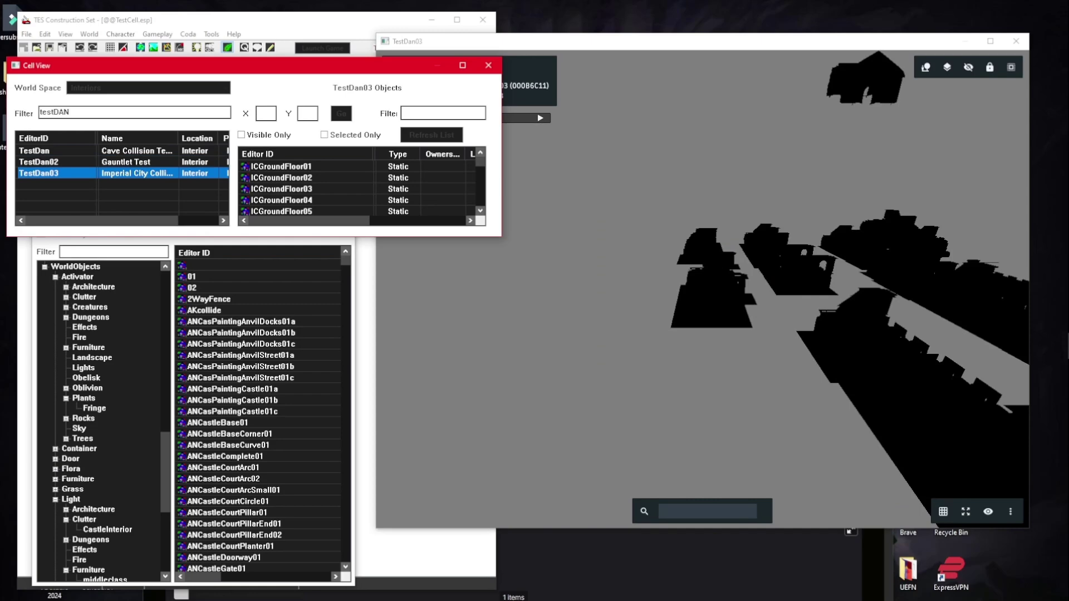
pyautogui.click(47, 151)
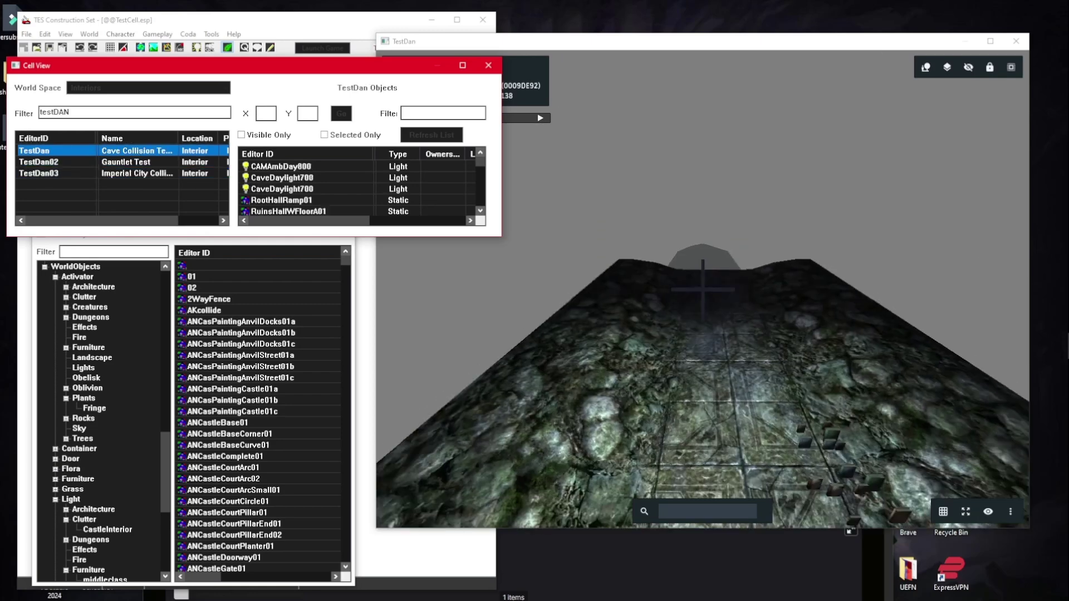
# Filter the static objects by north and place a NorthMarker in the empty space of the TestDan cell.
pyautogui.scroll(-5, 702, 334)
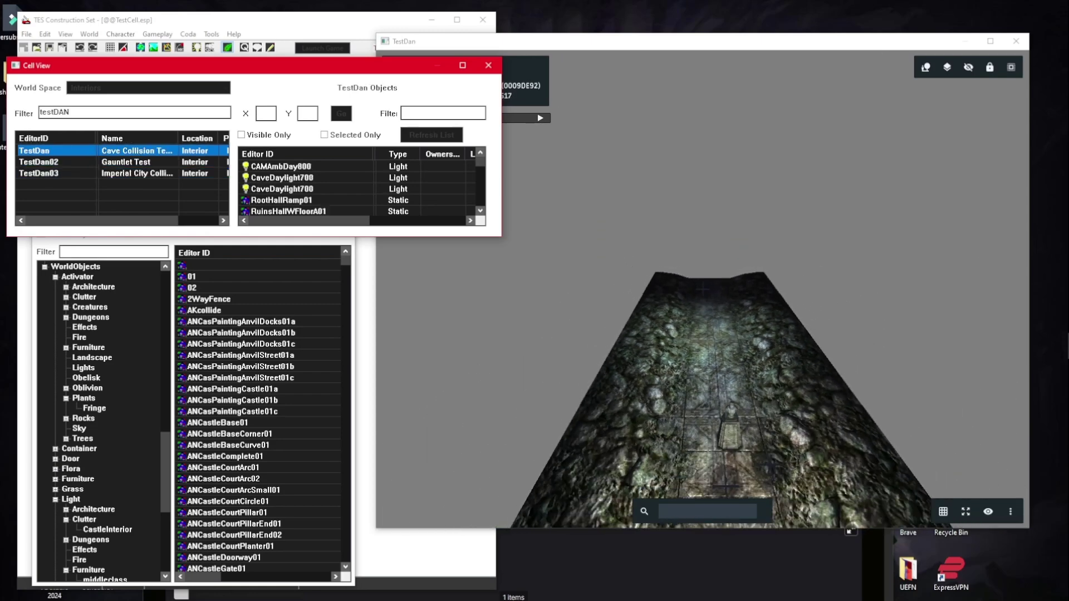
pyautogui.moveTo(703, 334); pyautogui.dragTo(78, 276, button='middle')
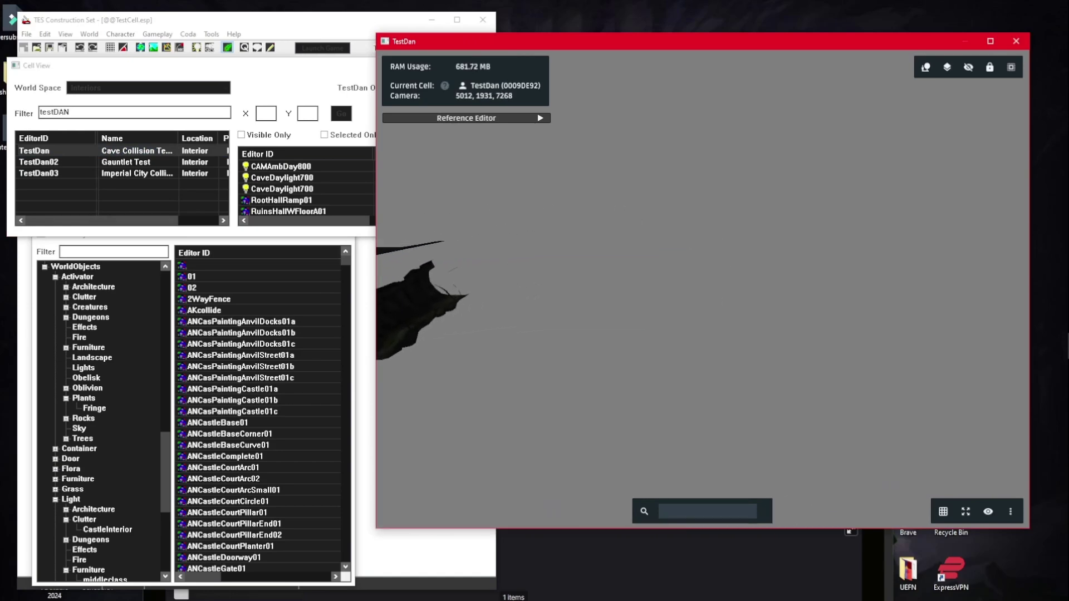
pyautogui.moveTo(490, 278); pyautogui.dragTo(504, 321, button='middle')
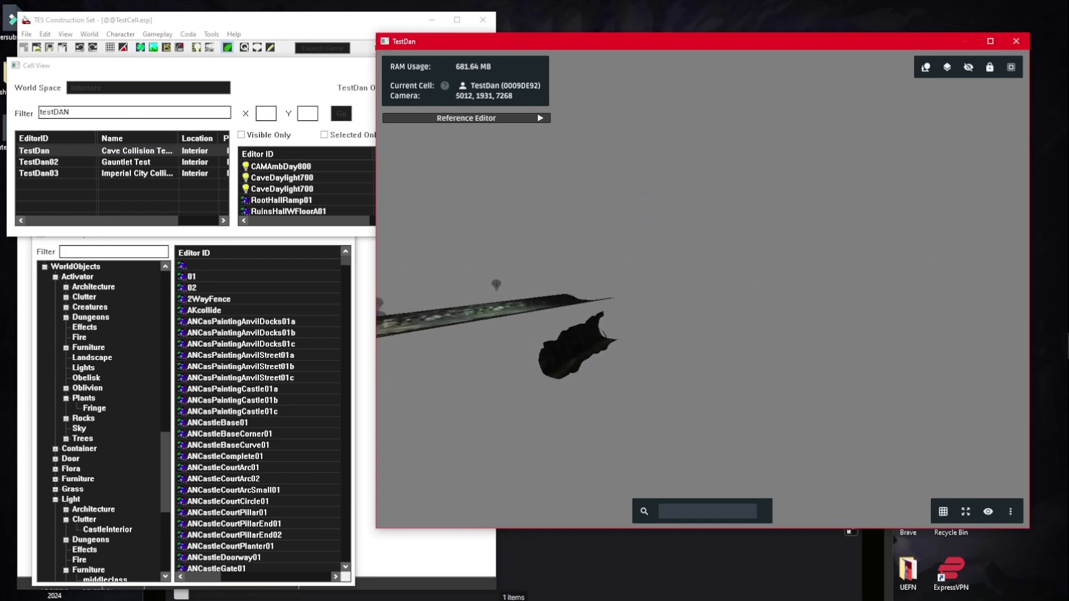
pyautogui.scroll(-8, 103, 423)
pyautogui.click(72, 367)
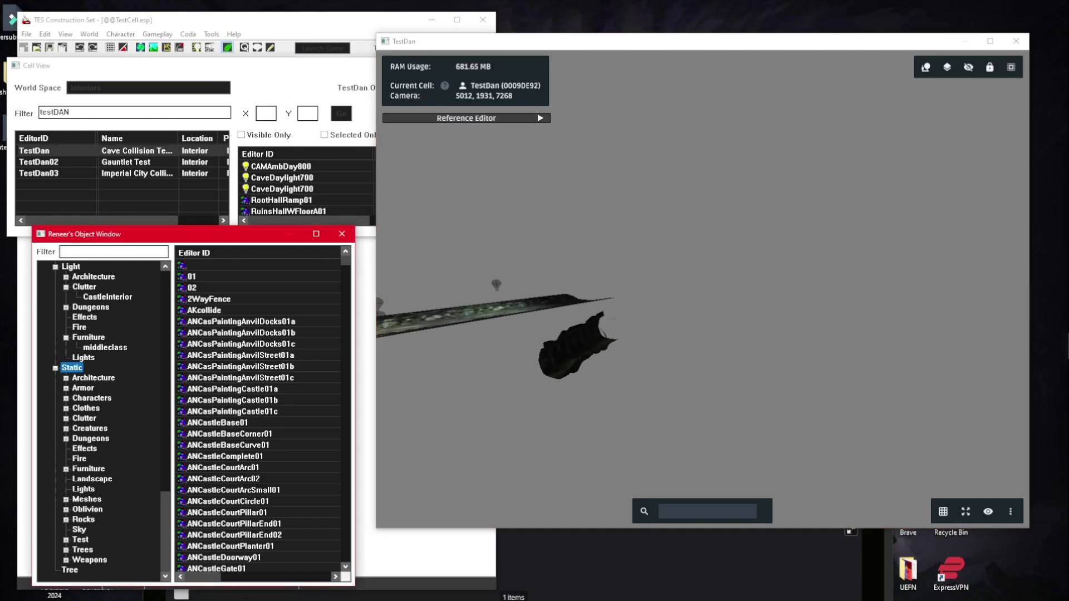
pyautogui.click(114, 252)
pyautogui.press('Return')
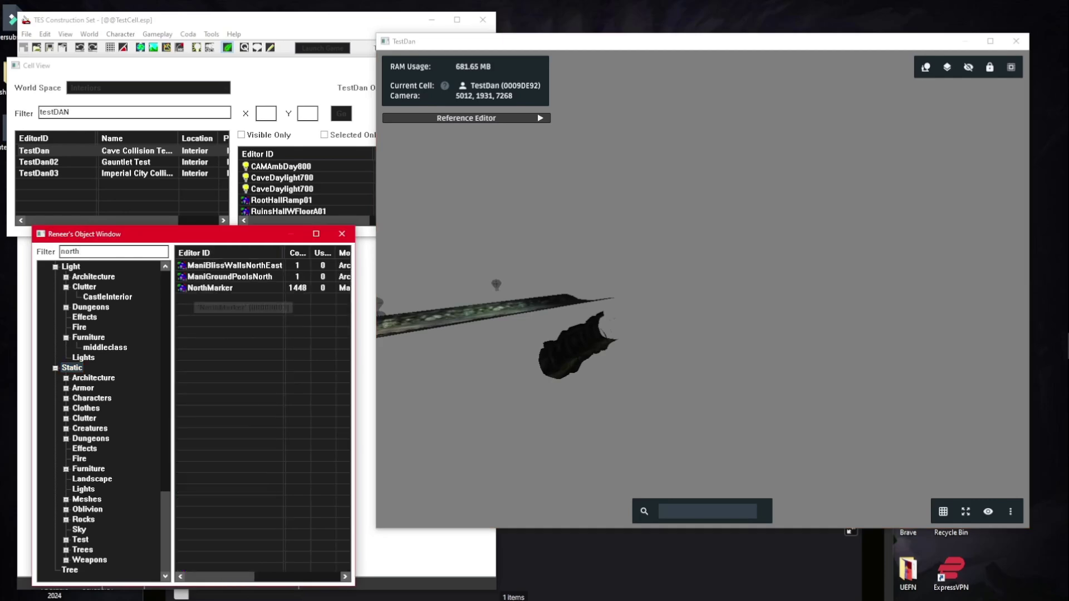
pyautogui.moveTo(210, 288); pyautogui.dragTo(763, 368)
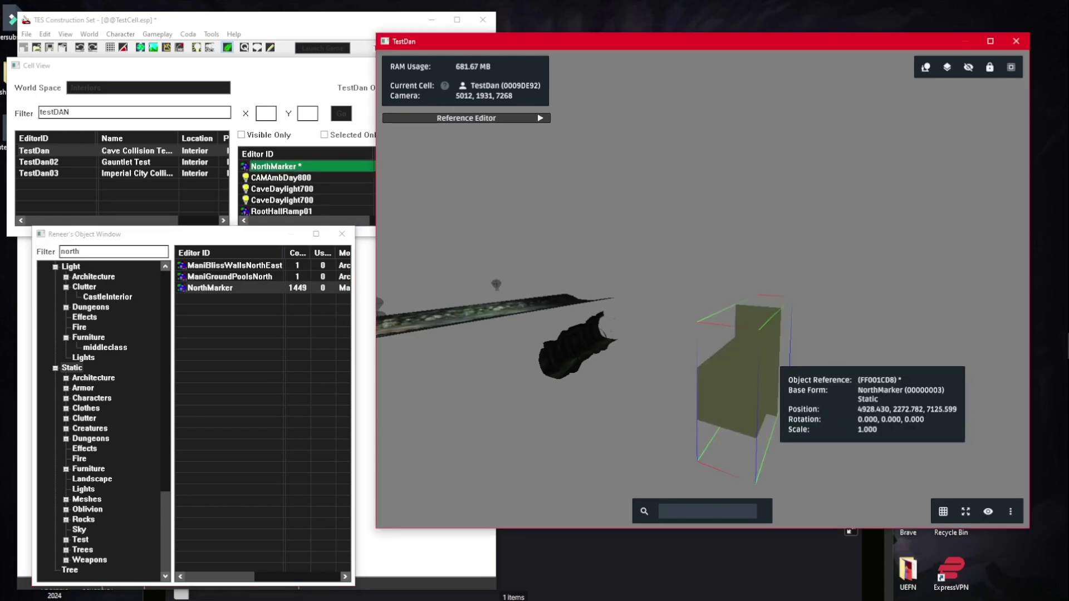
# Rotate the placed NorthMarker slightly and give its reference the editor ID aaTestNMarkerzzz.
pyautogui.moveTo(774, 361); pyautogui.dragTo(761, 382, button='right')
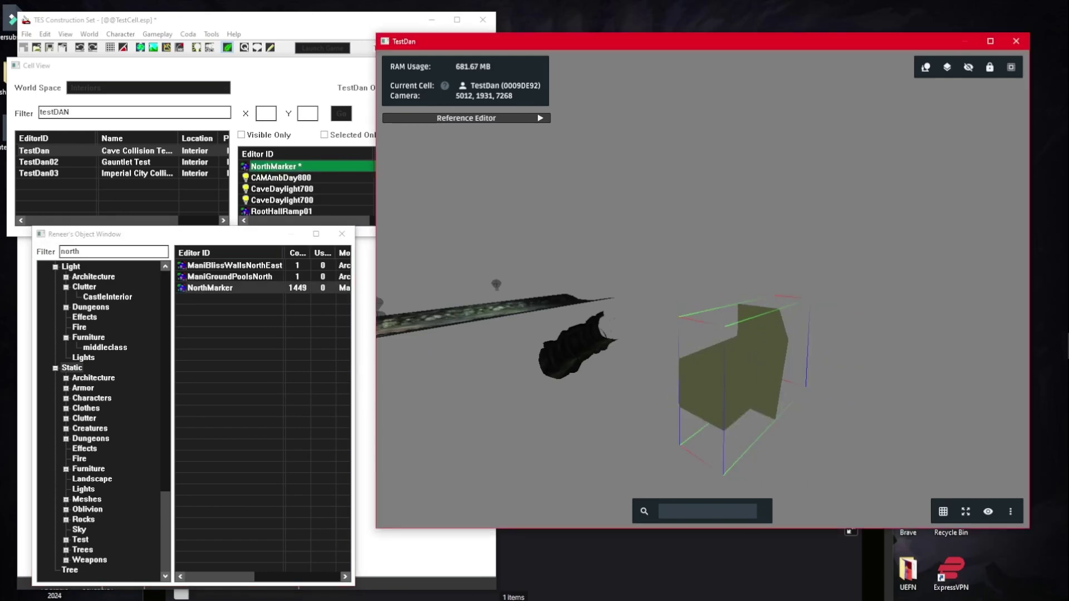
pyautogui.moveTo(761, 382); pyautogui.dragTo(606, 326, button='middle')
pyautogui.press('d')
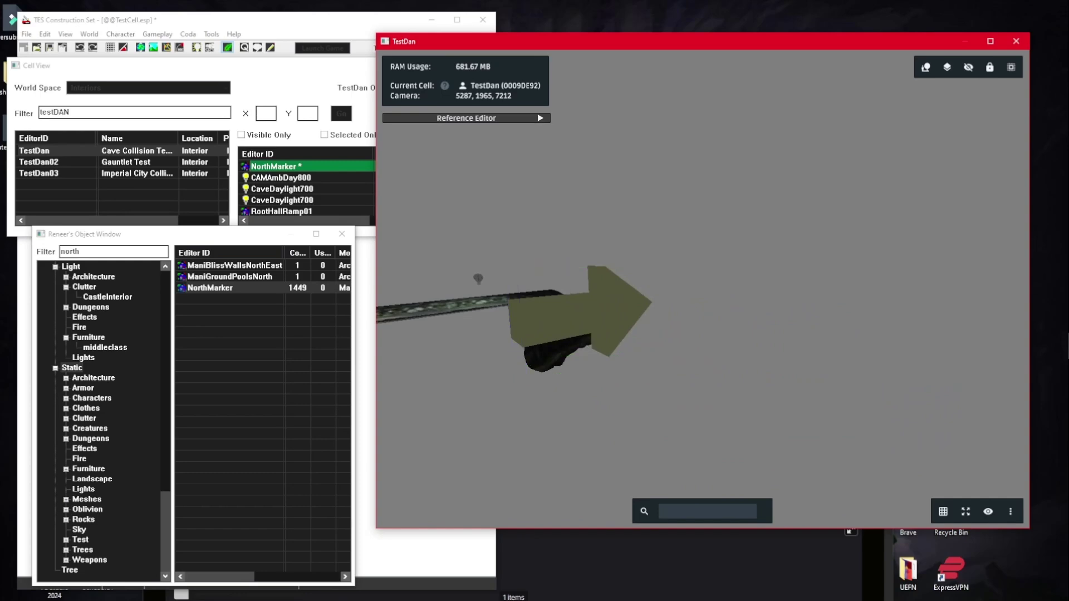
pyautogui.doubleClick(600, 303)
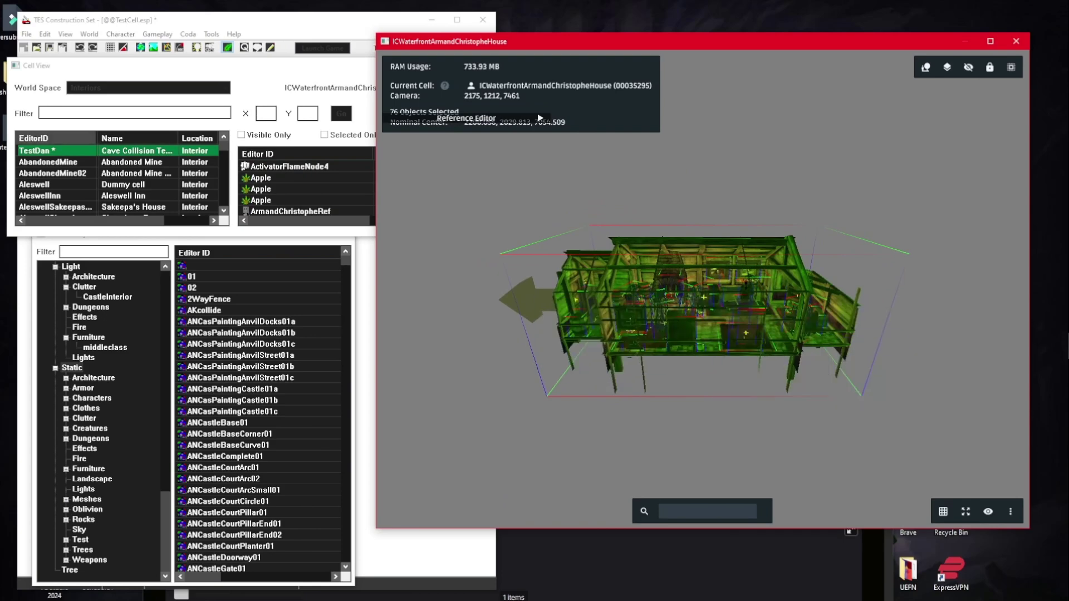
# Paste the copied objects of the ICWaterfrontArmandChristopheHouse interior into the TestDan cell and deselect them.
pyautogui.doubleClick(50, 150)
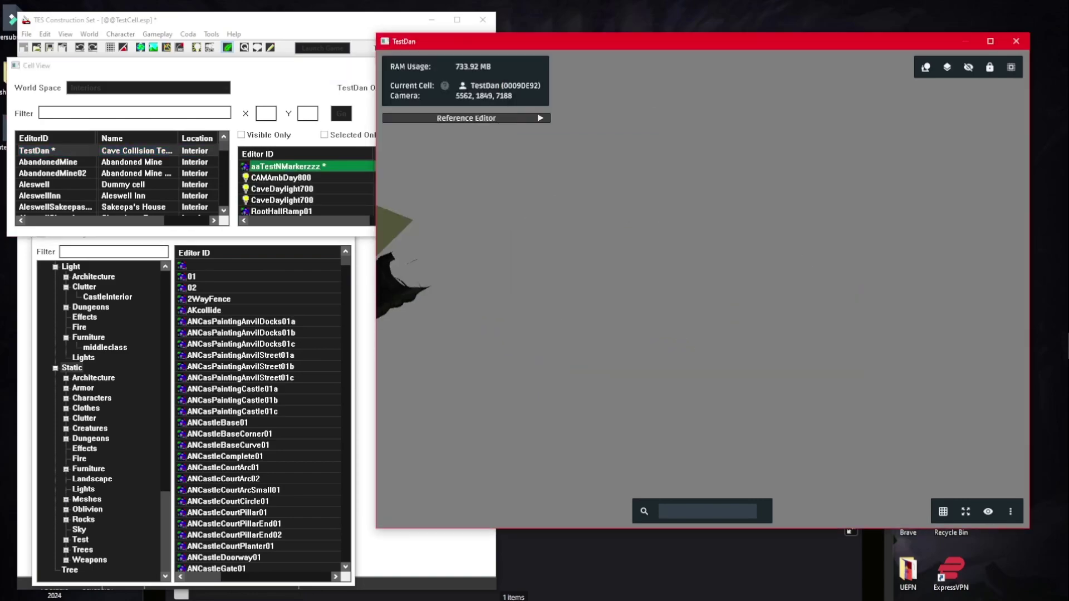
pyautogui.hotkey('ctrl', 'v')
pyautogui.scroll(-4, 680, 298)
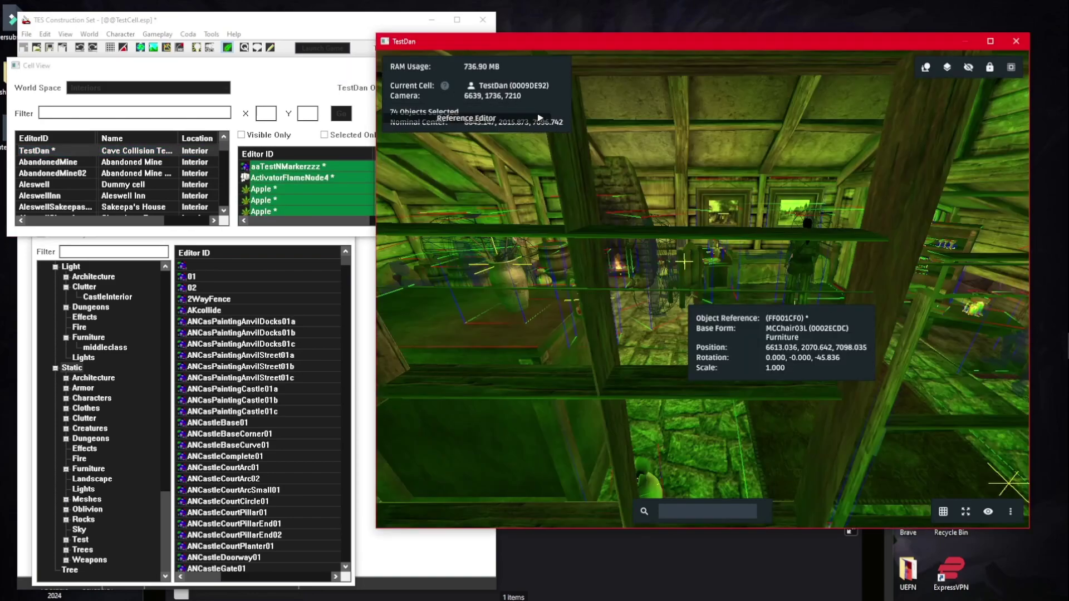
pyautogui.scroll(3, 680, 299)
pyautogui.moveTo(745, 297); pyautogui.dragTo(608, 334, button='middle')
pyautogui.click(651, 301)
pyautogui.moveTo(651, 284); pyautogui.dragTo(707, 250, button='middle')
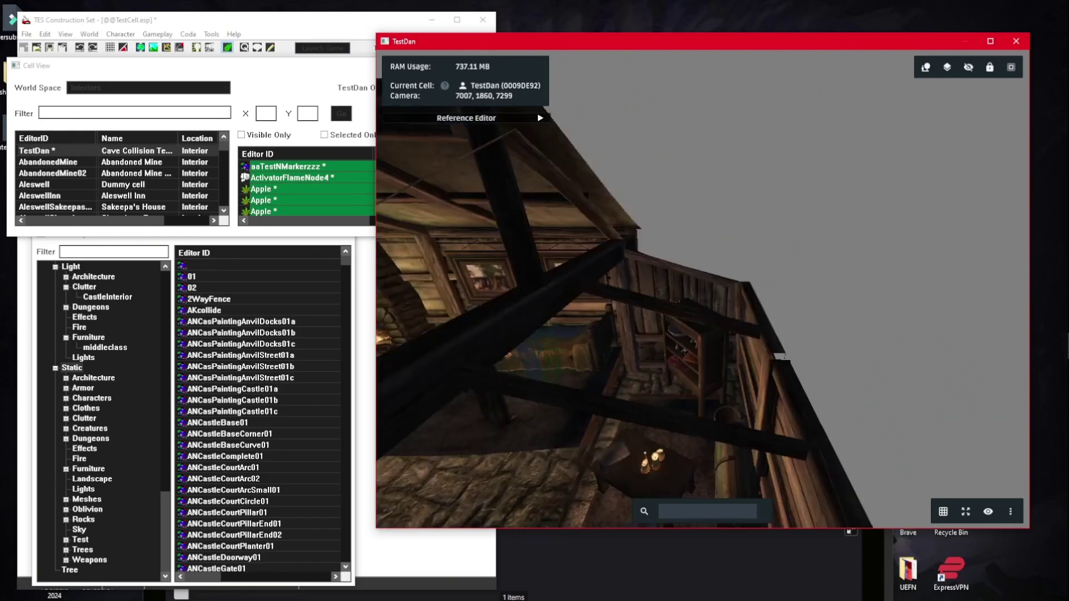
# Inspect the pasted house interior in the TestDan cell and review the cell's list of copied object references.
pyautogui.click(761, 262)
pyautogui.press('Delete')
pyautogui.press('a')
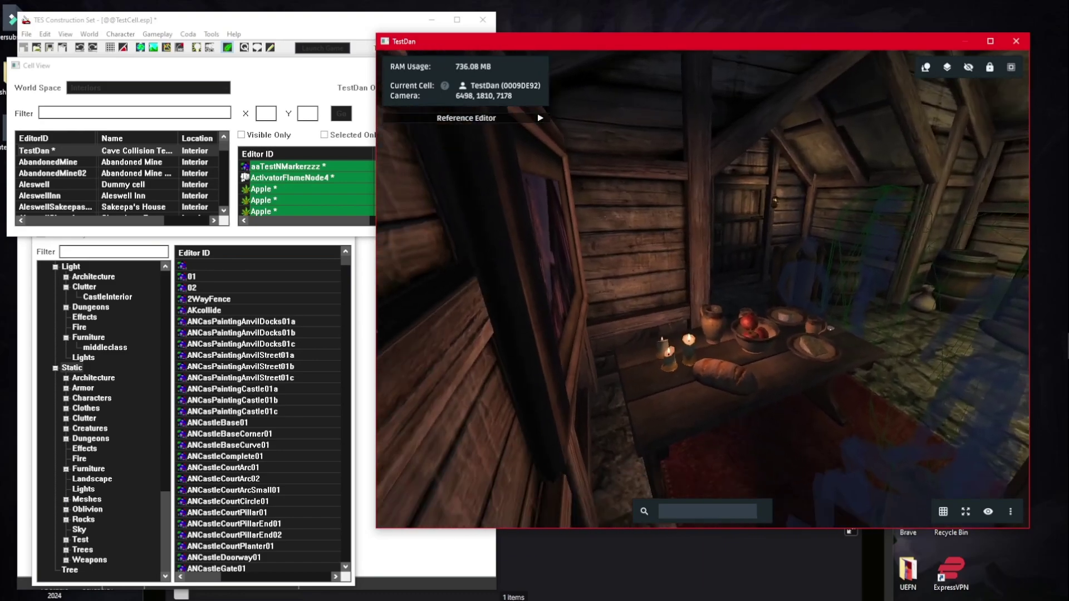
pyautogui.scroll(-10, 307, 189)
pyautogui.scroll(5, 306, 189)
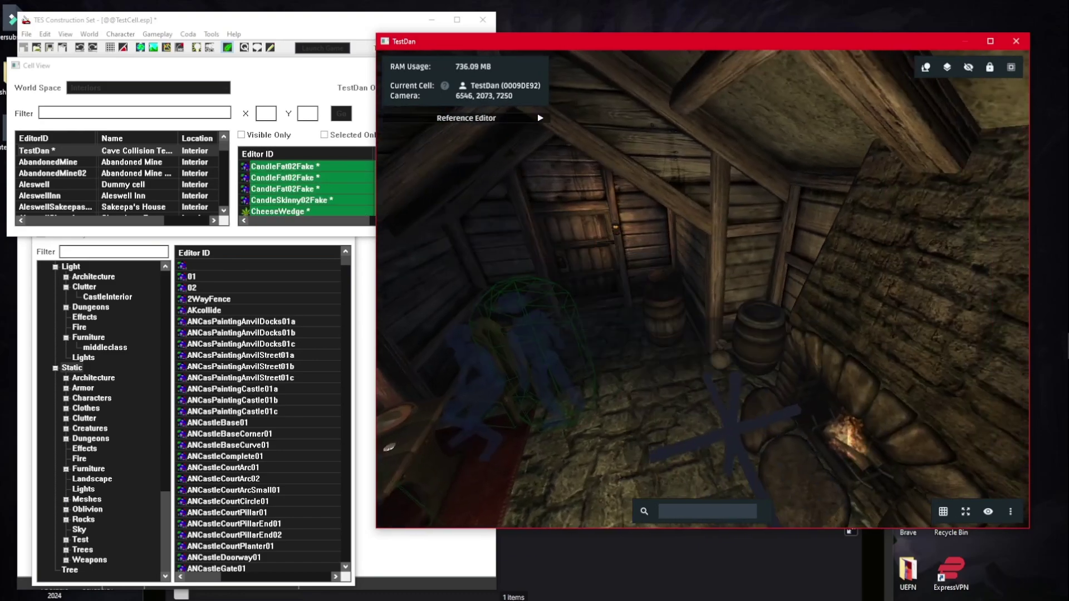
pyautogui.scroll(-6, 306, 188)
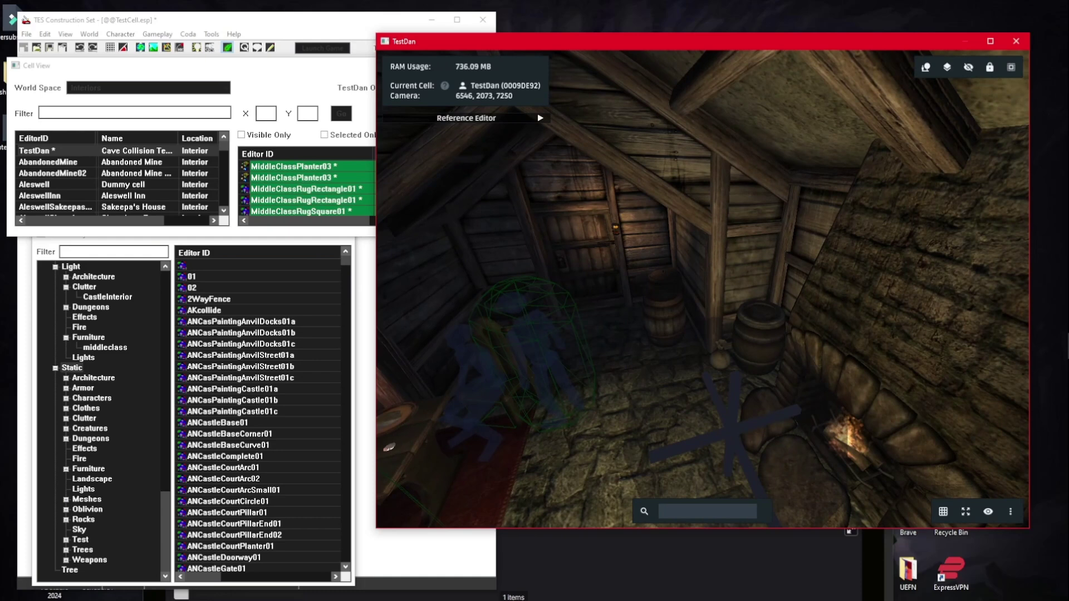
pyautogui.scroll(-10, 306, 188)
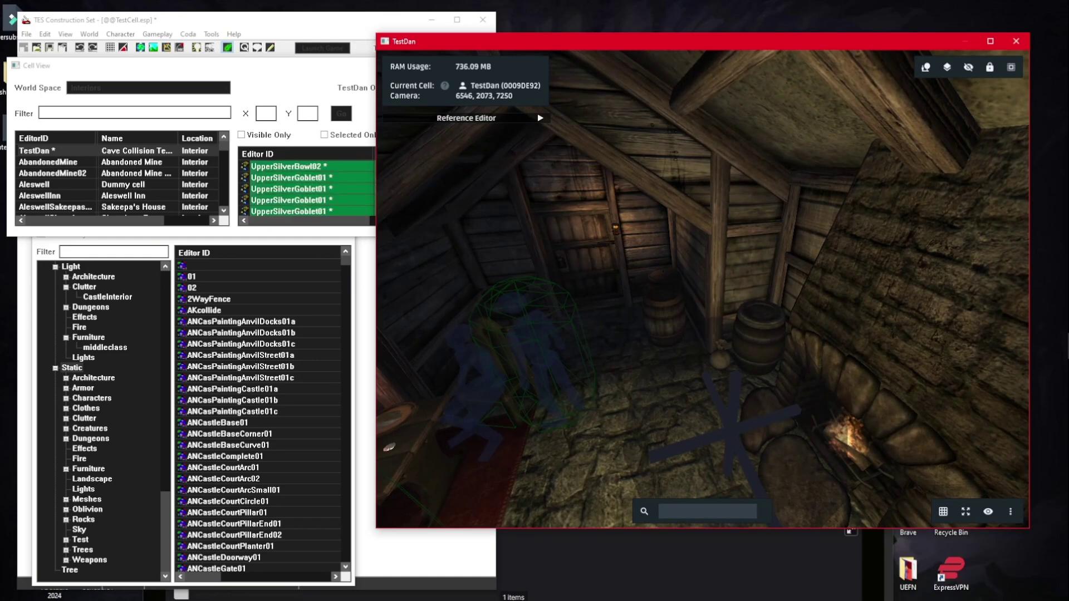
pyautogui.scroll(8, 306, 189)
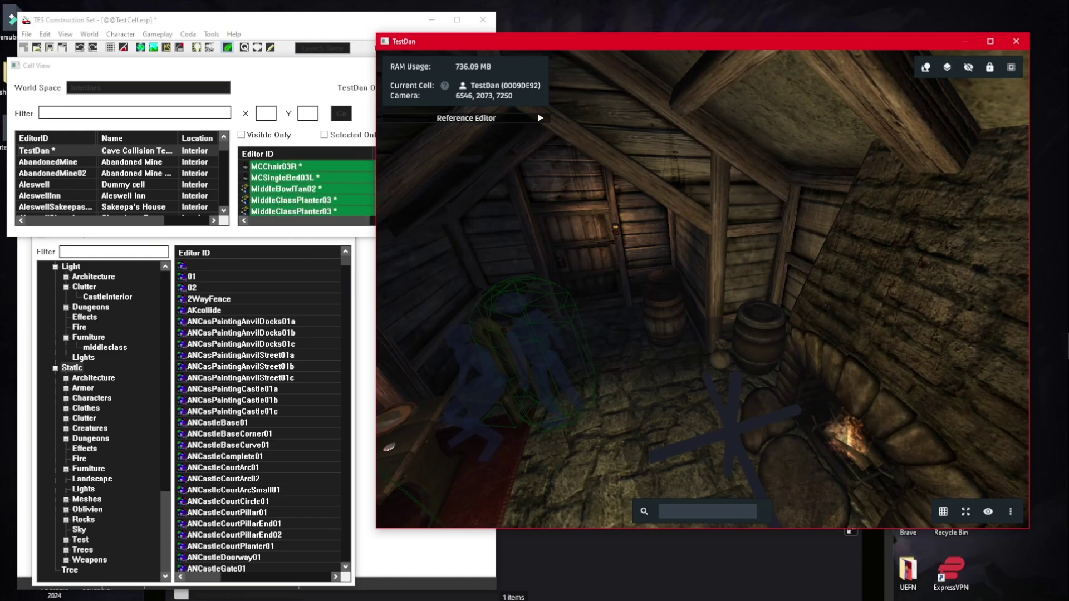
pyautogui.scroll(7, 306, 188)
# Give the LoadDoorLower01 reference beside the barrels the reference editor ID aaTestDoorInt1.
pyautogui.keyDown('shift'); pyautogui.moveTo(632, 294); pyautogui.dragTo(706, 236, button='middle'); pyautogui.keyUp('shift')
pyautogui.scroll(-1, 668, 314)
pyautogui.click(835, 357)
pyautogui.keyDown('shift'); pyautogui.moveTo(835, 357); pyautogui.dragTo(657, 286, button='middle'); pyautogui.keyUp('shift')
pyautogui.scroll(-1, 677, 326)
pyautogui.click(649, 306)
pyautogui.doubleClick(658, 285)
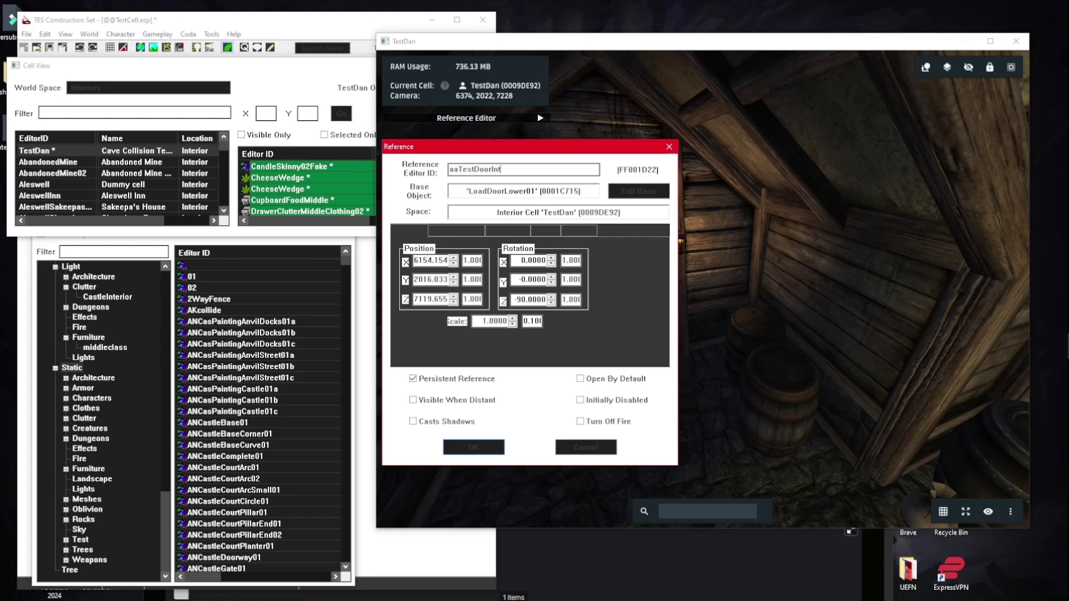
pyautogui.press('Return')
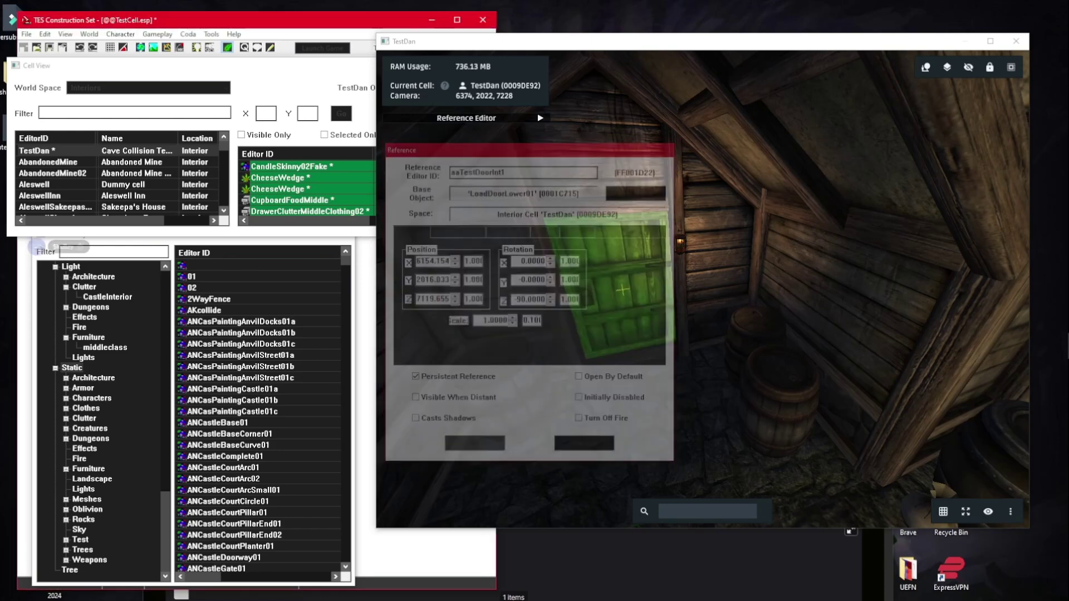
# Give the other LoadDoorLower01 reference, near the wall painting, the reference editor ID aaTestDoorInt2 and save the plugin.
pyautogui.press('d')
pyautogui.moveTo(629, 417); pyautogui.dragTo(647, 400, button='middle')
pyautogui.click(629, 288)
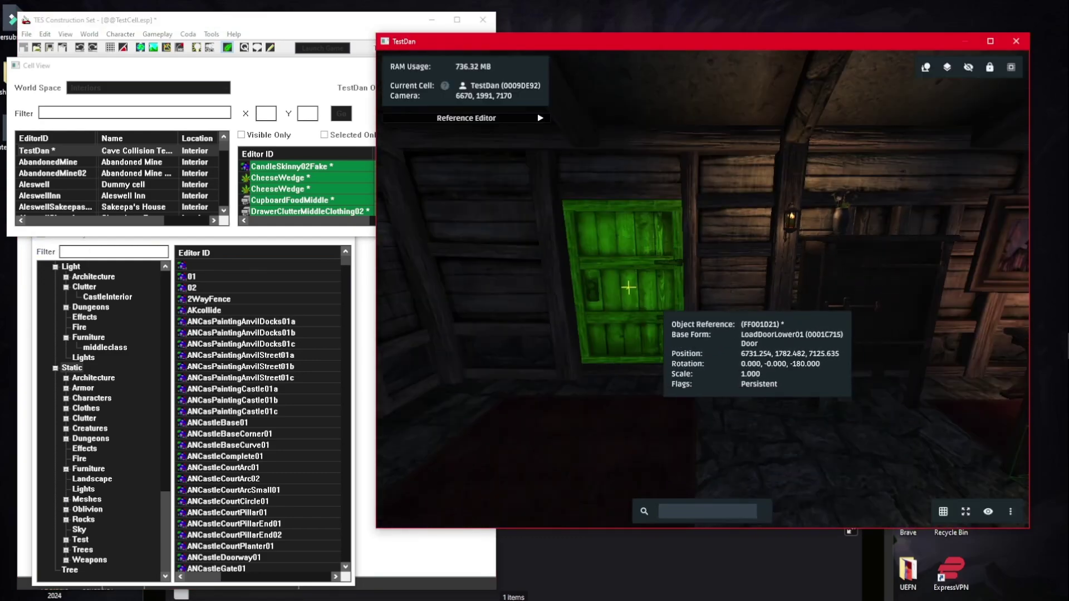
pyautogui.doubleClick(629, 287)
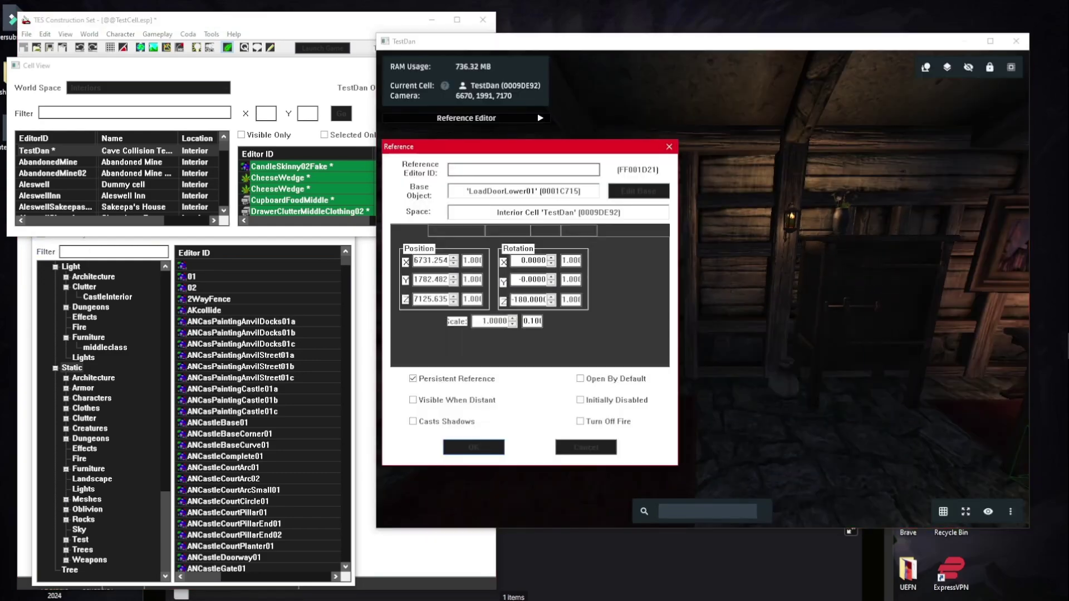
pyautogui.write('aaTestDoorInt2')
pyautogui.press('Return')
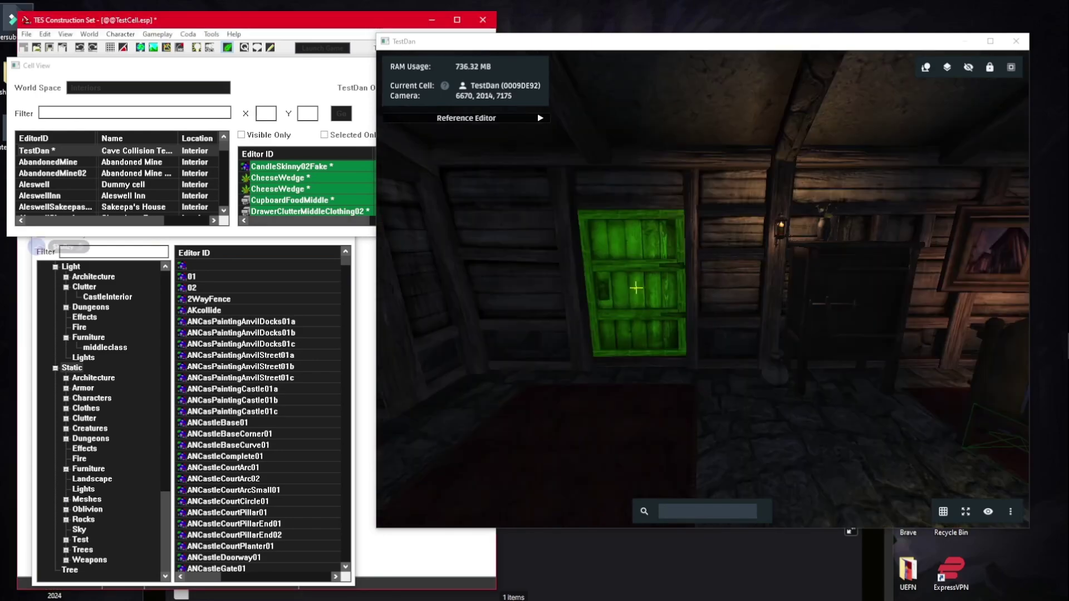
pyautogui.click(26, 34)
pyautogui.click(39, 64)
# Switch the cell list to the Tamriel world space and load the LeyawiinEastEntrance exterior cell.
pyautogui.click(120, 87)
pyautogui.moveTo(226, 114); pyautogui.dragTo(225, 273)
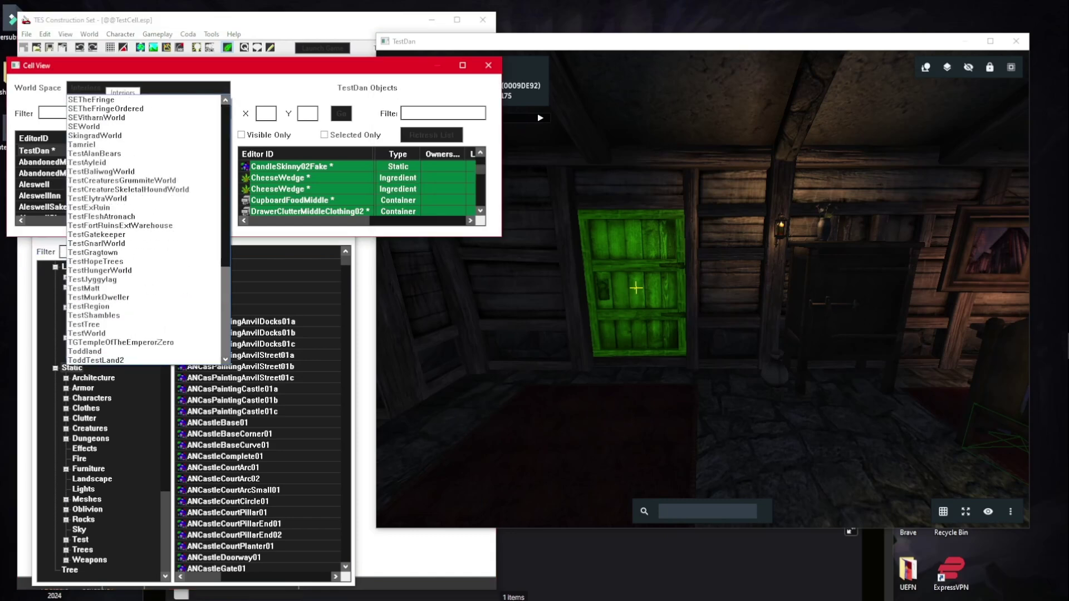
pyautogui.click(119, 144)
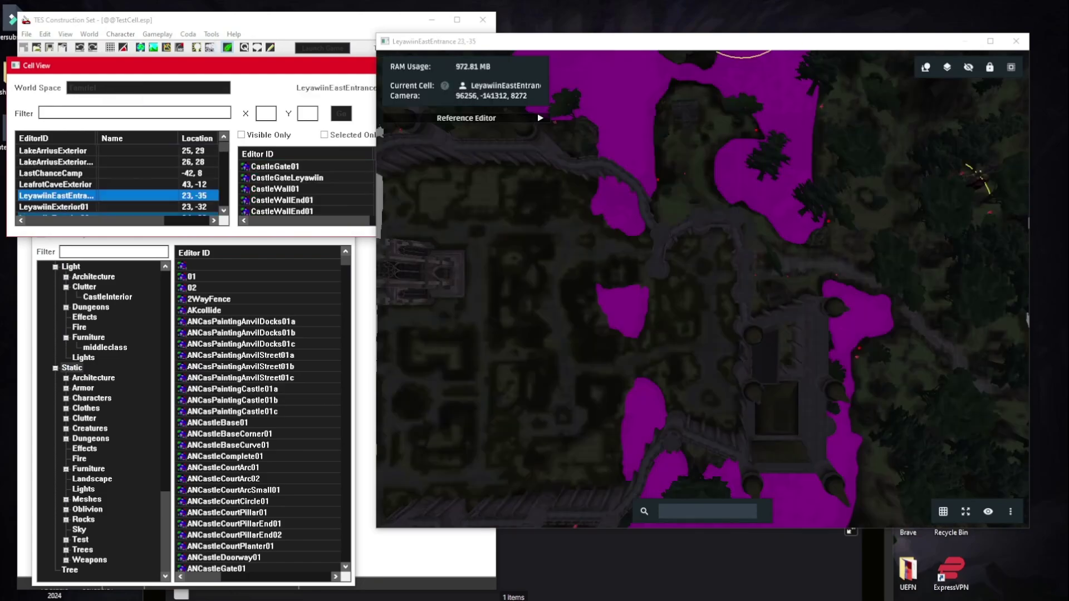
# Explore the terrain outside LeyawiinEastEntrance along the forest road to find open ground in Wilderness cell 26,-33.
pyautogui.keyDown('shift'); pyautogui.moveTo(703, 290); pyautogui.dragTo(779, 223, button='middle'); pyautogui.keyUp('shift')
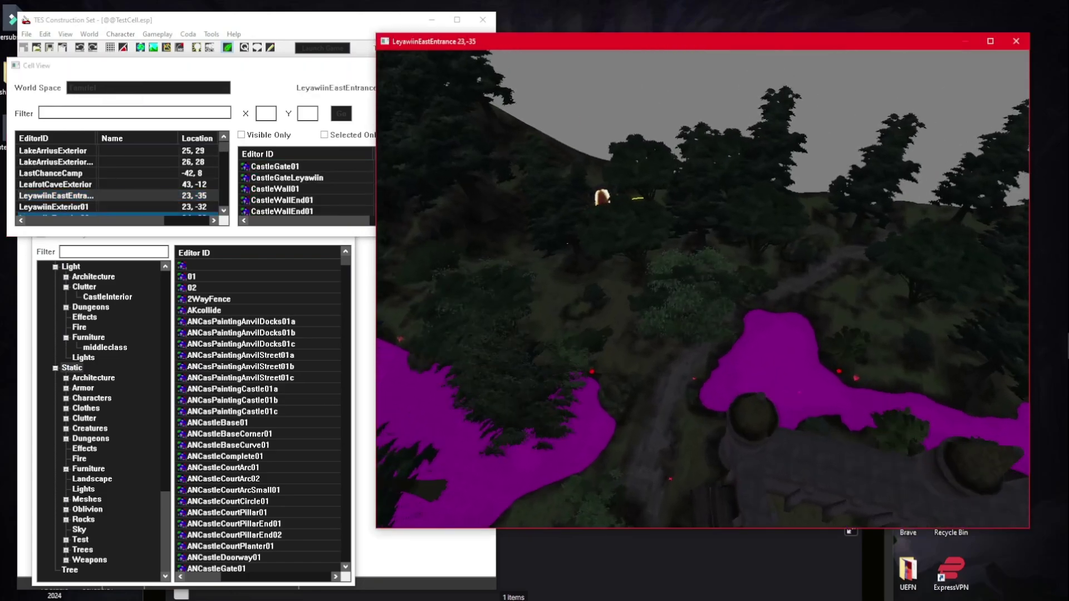
pyautogui.scroll(5, 703, 290)
pyautogui.scroll(3, 702, 289)
pyautogui.keyDown('shift'); pyautogui.moveTo(703, 290); pyautogui.dragTo(746, 234, button='middle'); pyautogui.keyUp('shift')
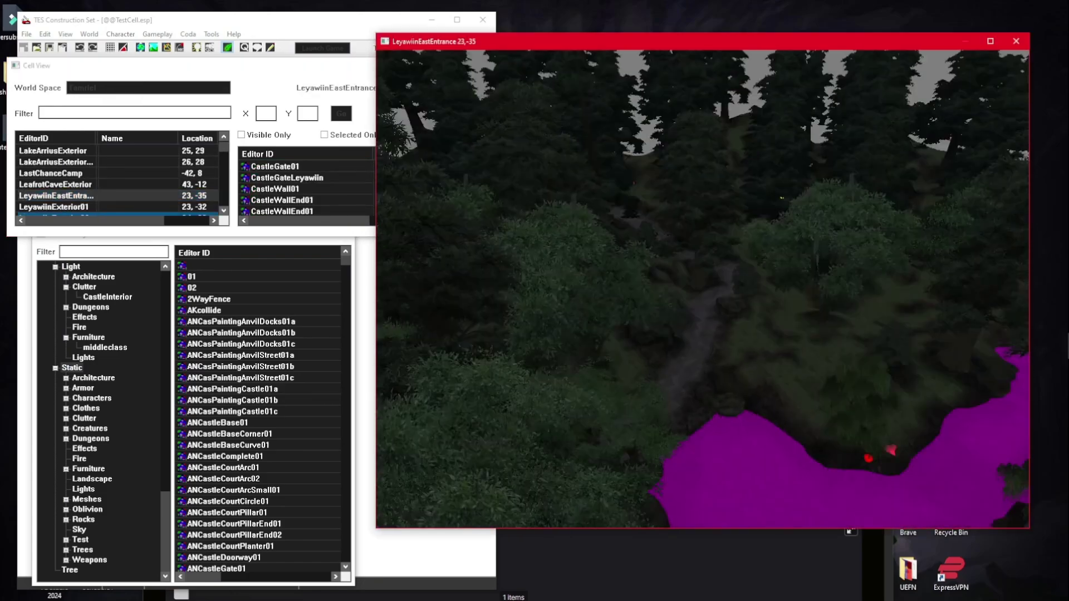
pyautogui.press('shift')
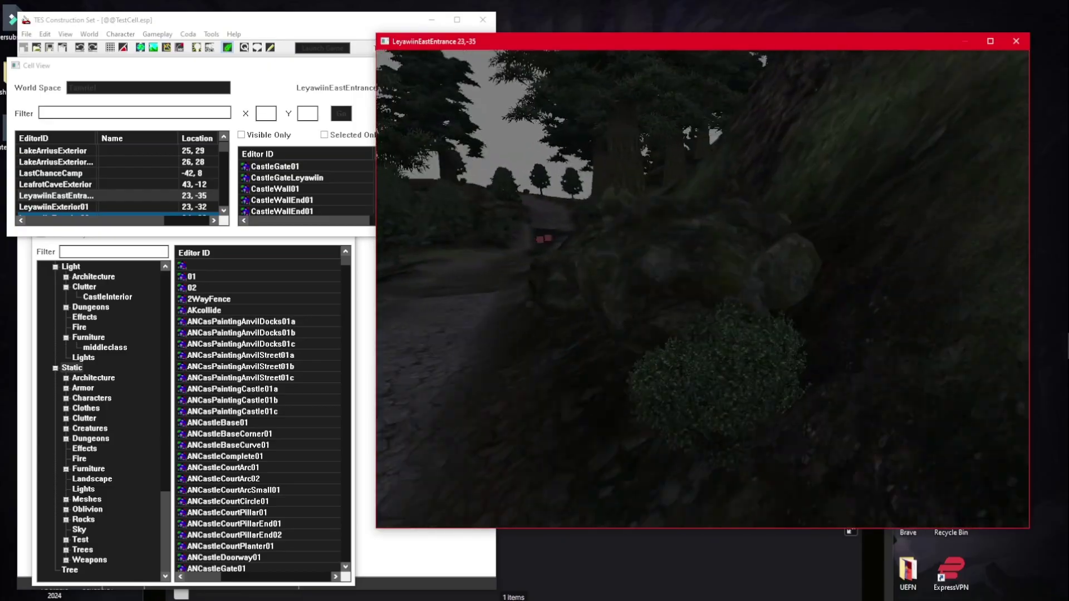
pyautogui.press('shift')
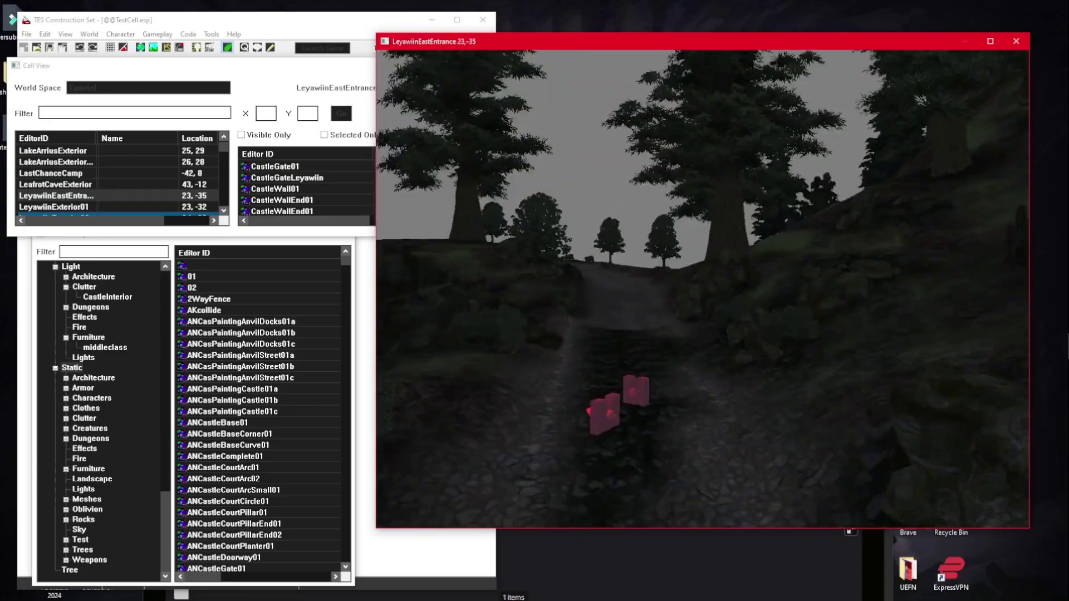
pyautogui.press('shift')
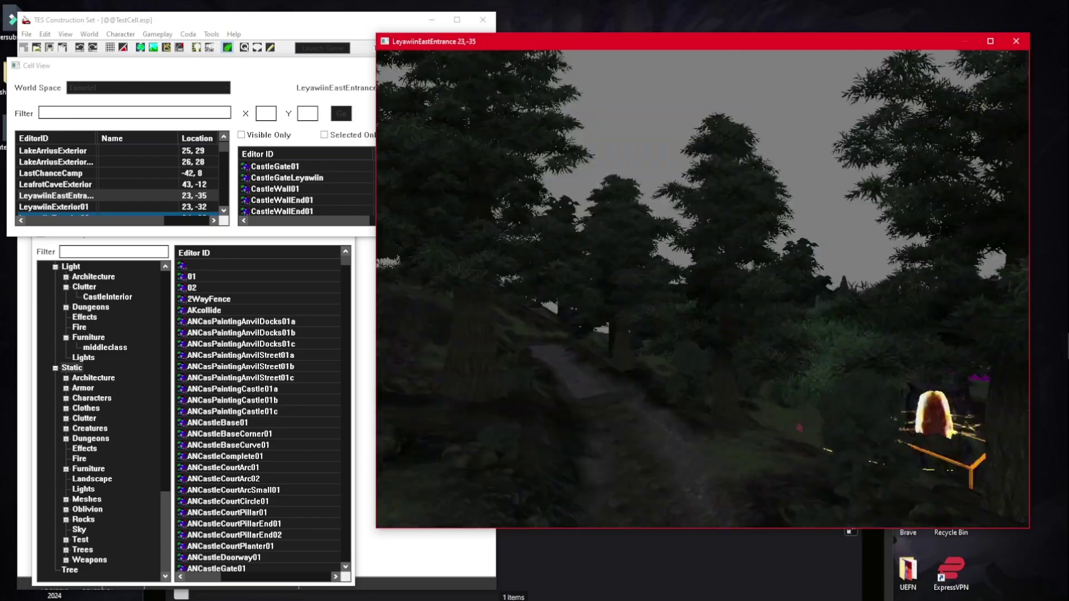
pyautogui.press('w')
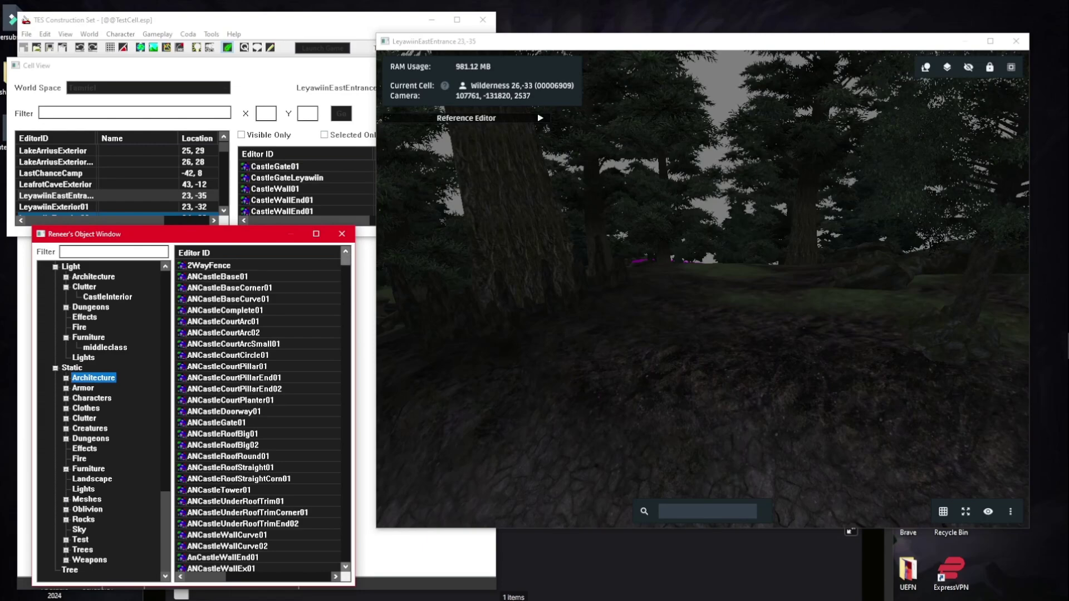
# Filter the static architecture objects by lower and place HouseLower02 on the forest ground in Wilderness cell 26,-33.
pyautogui.moveTo(345, 260); pyautogui.dragTo(345, 453)
pyautogui.scroll(-7, 259, 417)
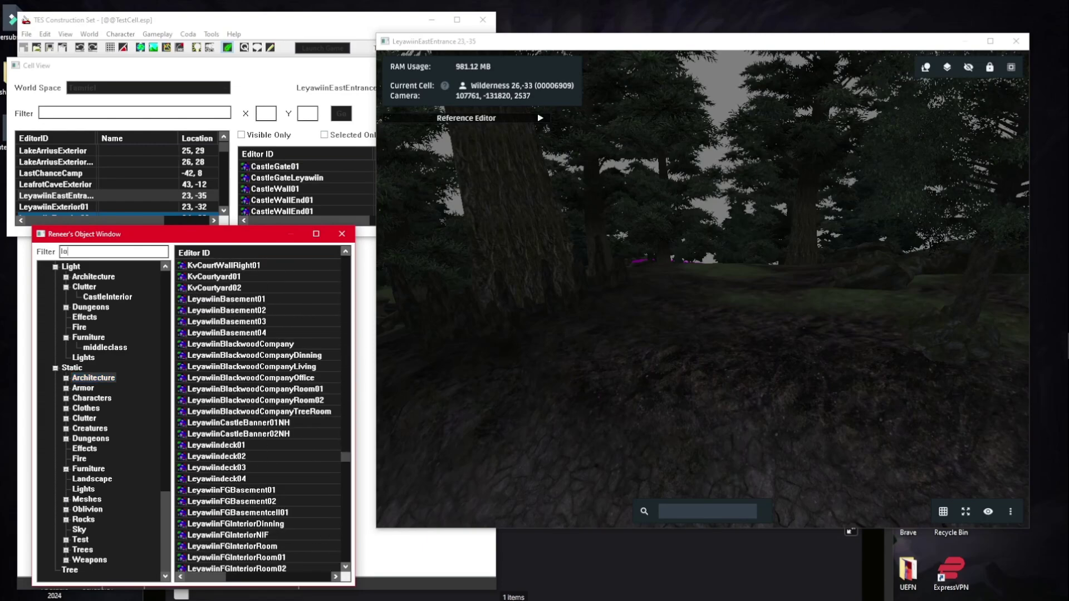
pyautogui.press('Return')
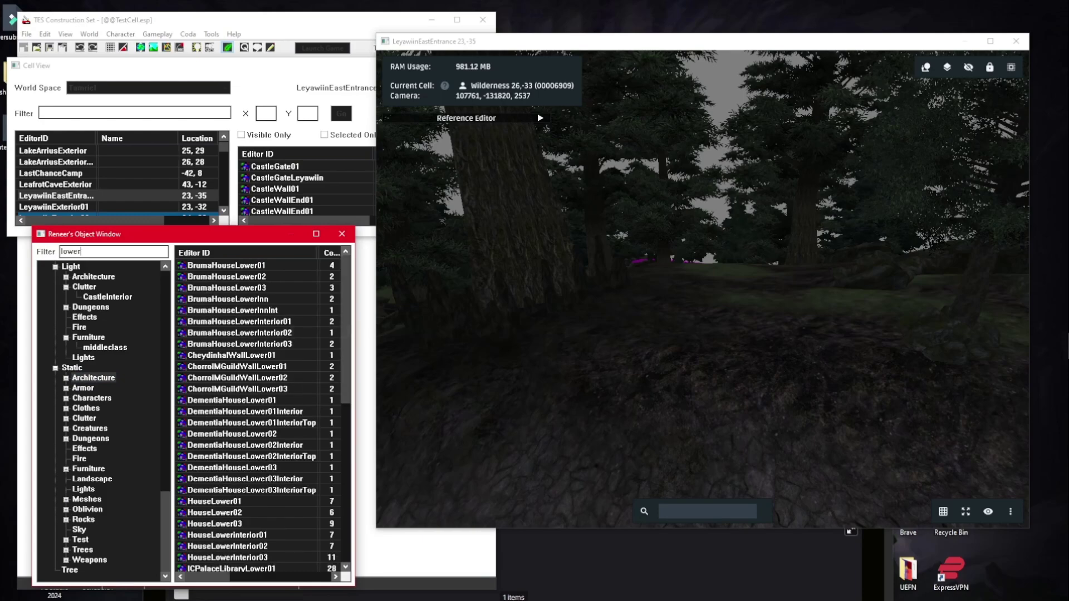
pyautogui.moveTo(214, 512); pyautogui.dragTo(718, 309)
pyautogui.keyDown('shift'); pyautogui.moveTo(718, 309); pyautogui.dragTo(641, 312, button='middle'); pyautogui.keyUp('shift')
pyautogui.press('a')
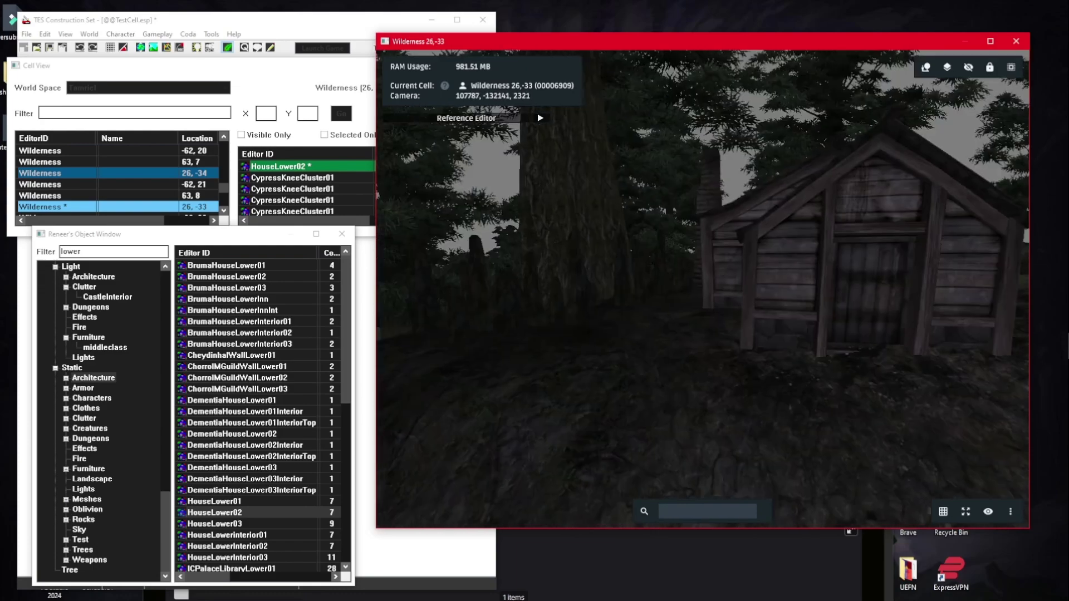
pyautogui.press('d')
pyautogui.press('a')
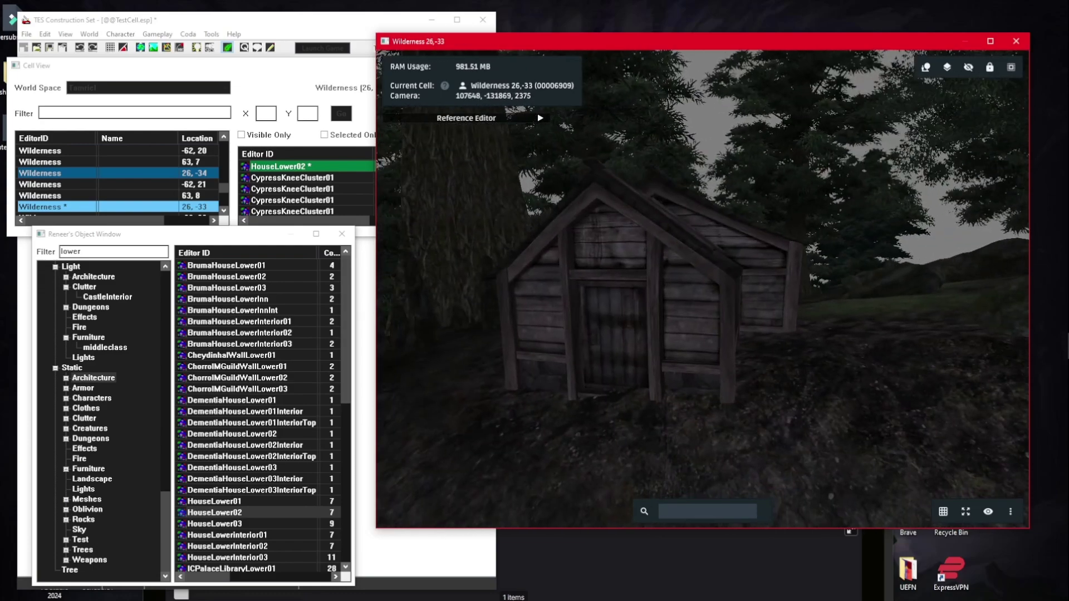
pyautogui.scroll(1, 619, 341)
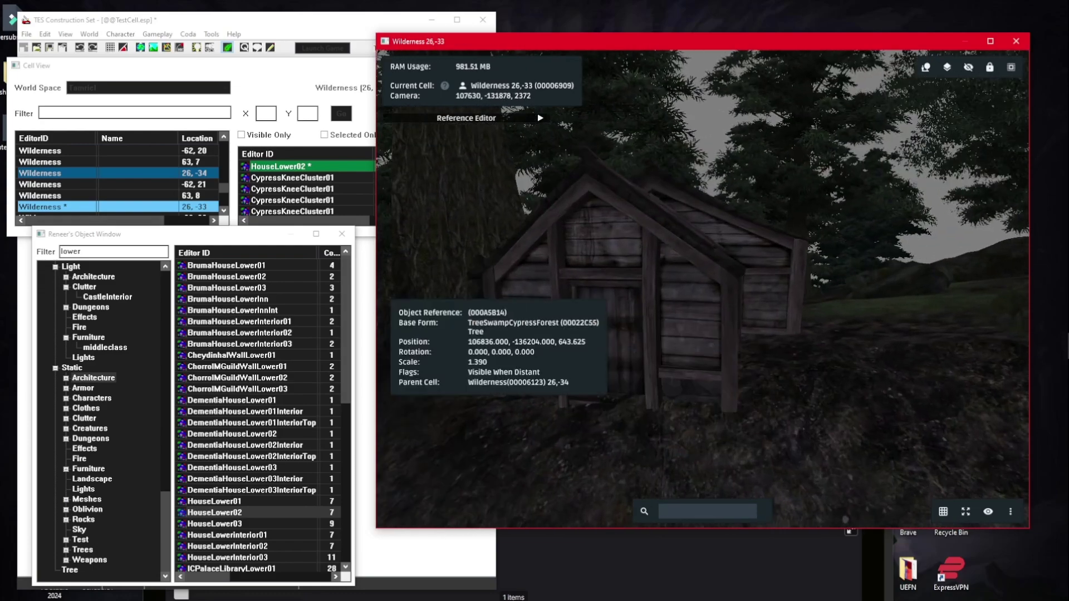
# Clear the object filter and place a LampSconce02Yellow400 light on the house front above the doorway.
pyautogui.doubleClick(62, 251)
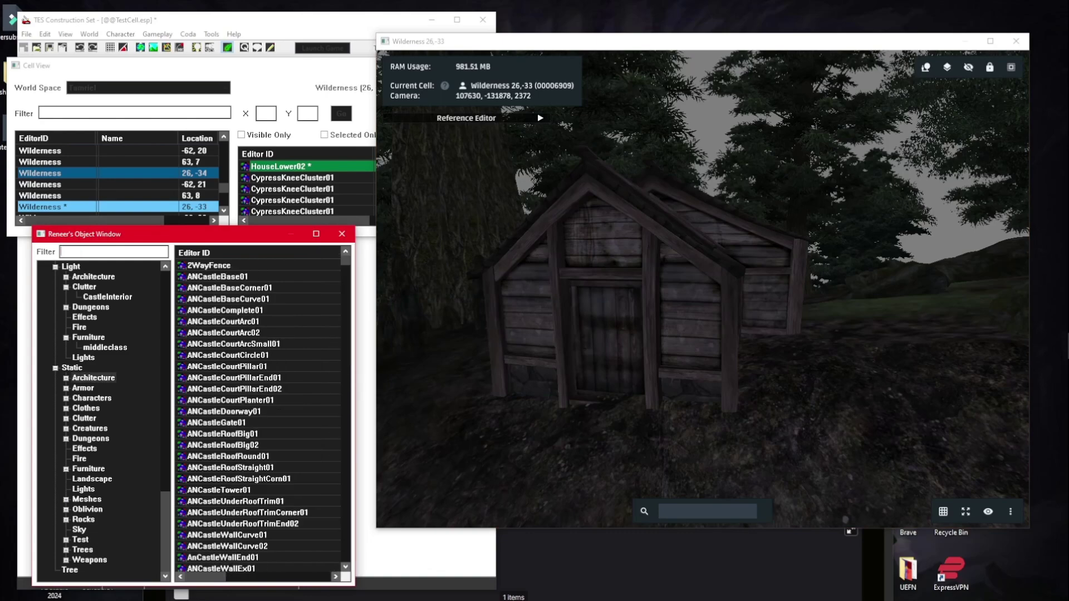
pyautogui.click(82, 358)
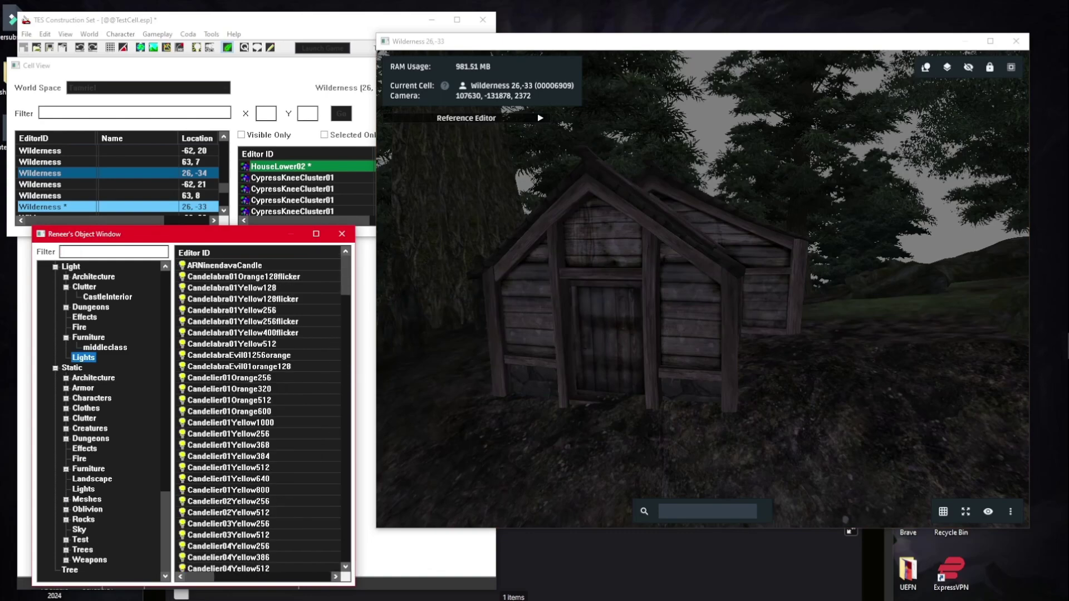
pyautogui.moveTo(345, 276); pyautogui.dragTo(345, 472)
pyautogui.scroll(5, 703, 289)
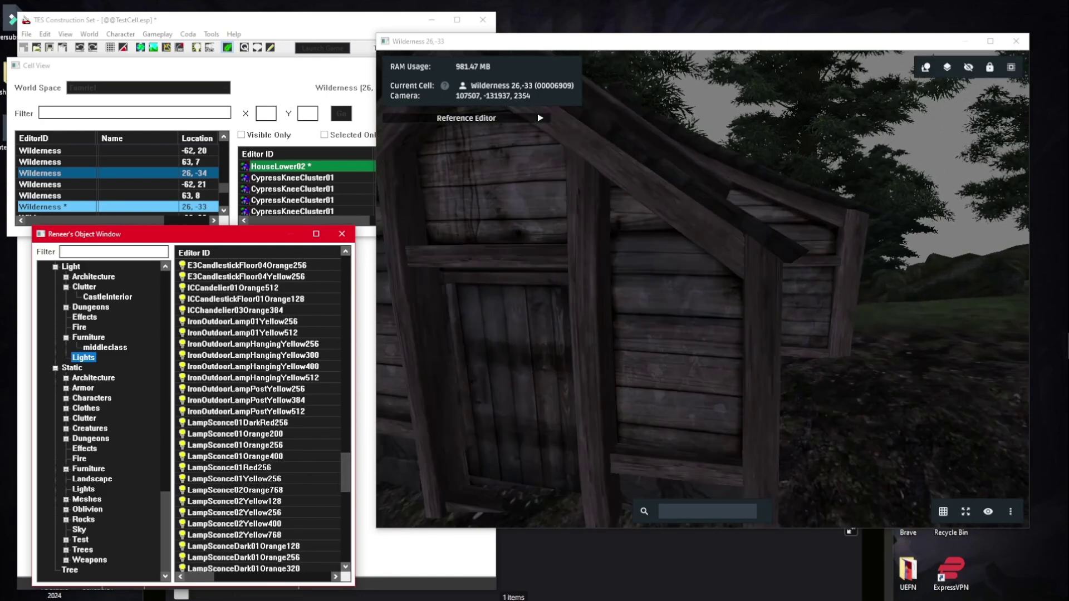
pyautogui.moveTo(703, 289); pyautogui.dragTo(831, 370, button='middle')
pyautogui.scroll(-1, 257, 415)
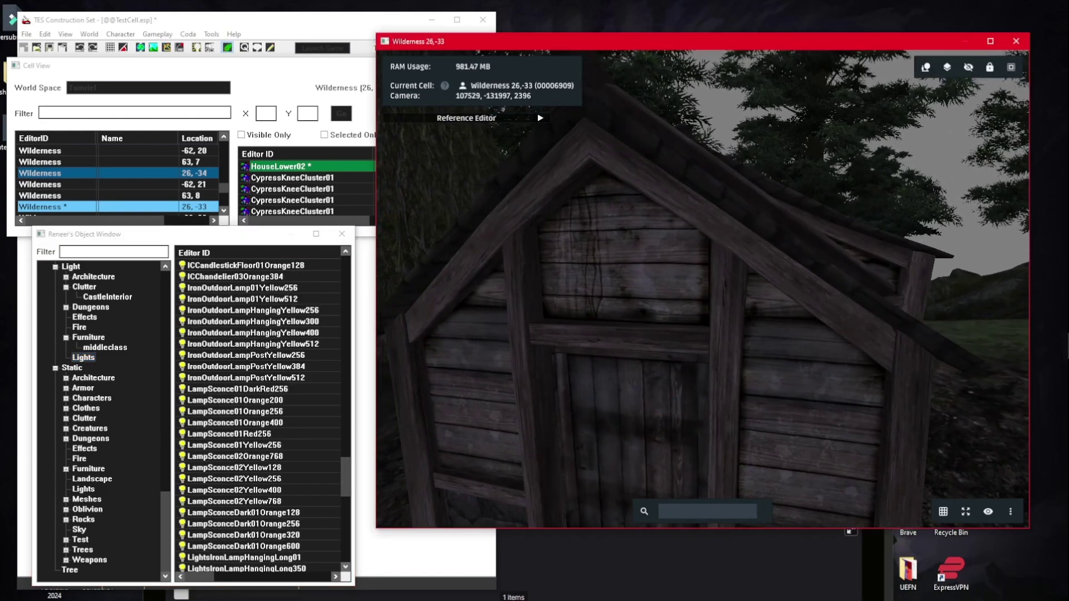
pyautogui.click(257, 490)
pyautogui.moveTo(234, 490); pyautogui.dragTo(603, 268)
# Rotate the lamp sconce to face outward and position it against the gable boards above the doorway.
pyautogui.scroll(6, 629, 312)
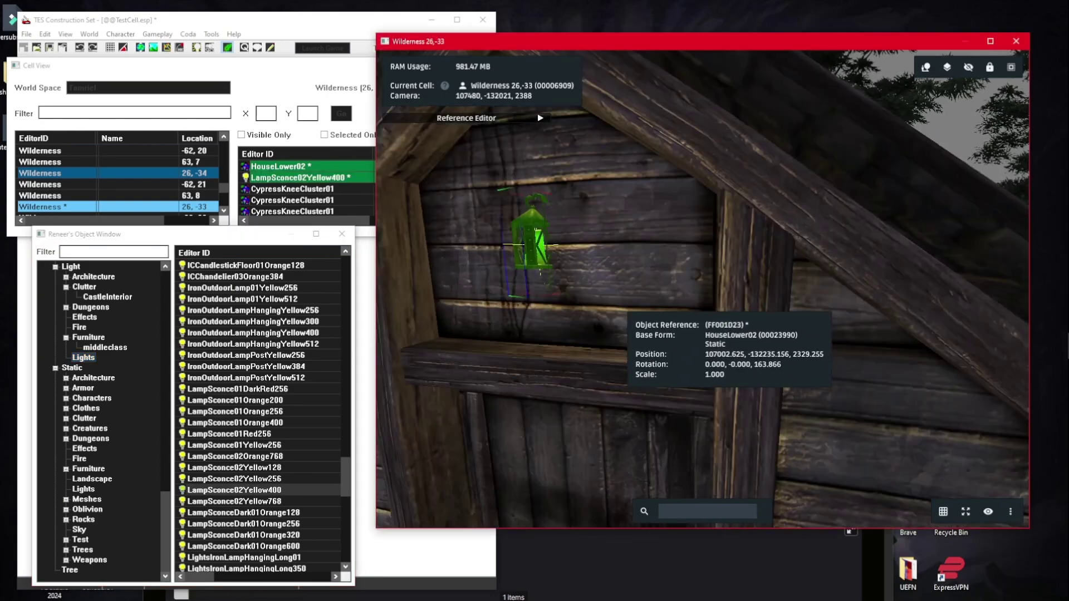
pyautogui.moveTo(619, 303); pyautogui.dragTo(676, 304, button='right')
pyautogui.moveTo(632, 301); pyautogui.dragTo(633, 309)
pyautogui.moveTo(632, 309); pyautogui.dragTo(772, 376, button='middle')
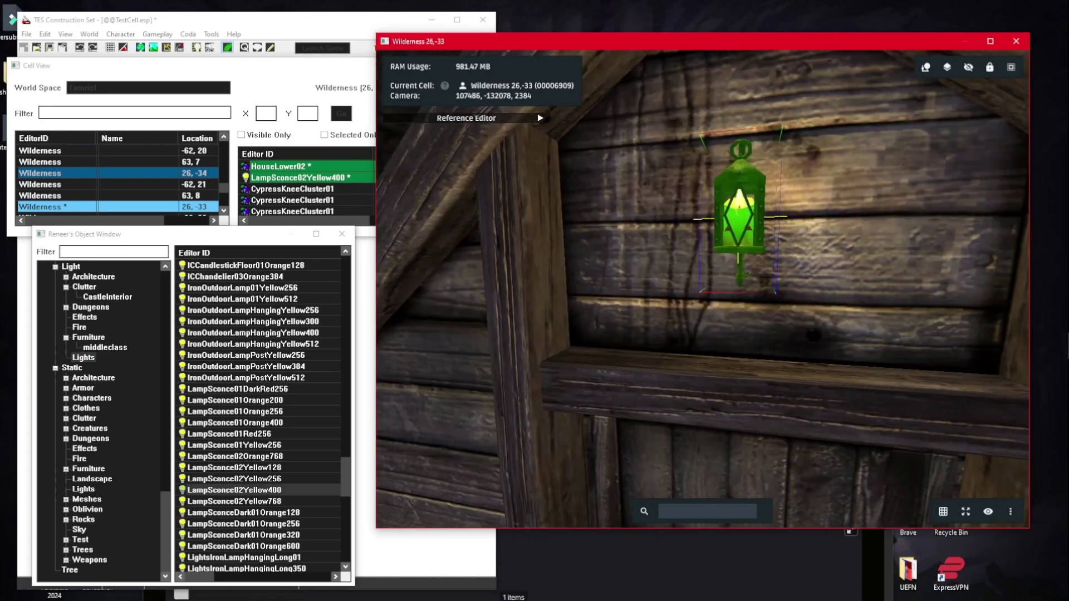
# Filter the door objects by lower and place BravilLoadDoorLower01 at the front doorway of the house.
pyautogui.scroll(-6, 696, 267)
pyautogui.press('d')
pyautogui.scroll(-4, 703, 288)
pyautogui.scroll(6, 702, 289)
pyautogui.moveTo(724, 296); pyautogui.dragTo(513, 234, button='middle')
pyautogui.scroll(3, 702, 288)
pyautogui.moveTo(424, 312); pyautogui.dragTo(592, 359, button='middle')
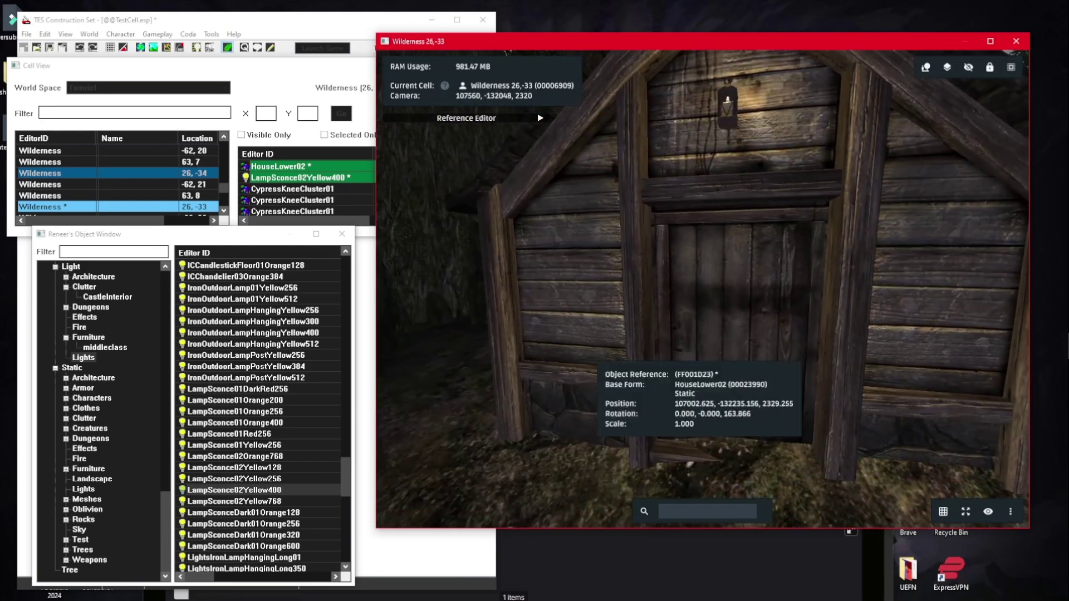
pyautogui.scroll(5, 100, 422)
pyautogui.scroll(2, 100, 418)
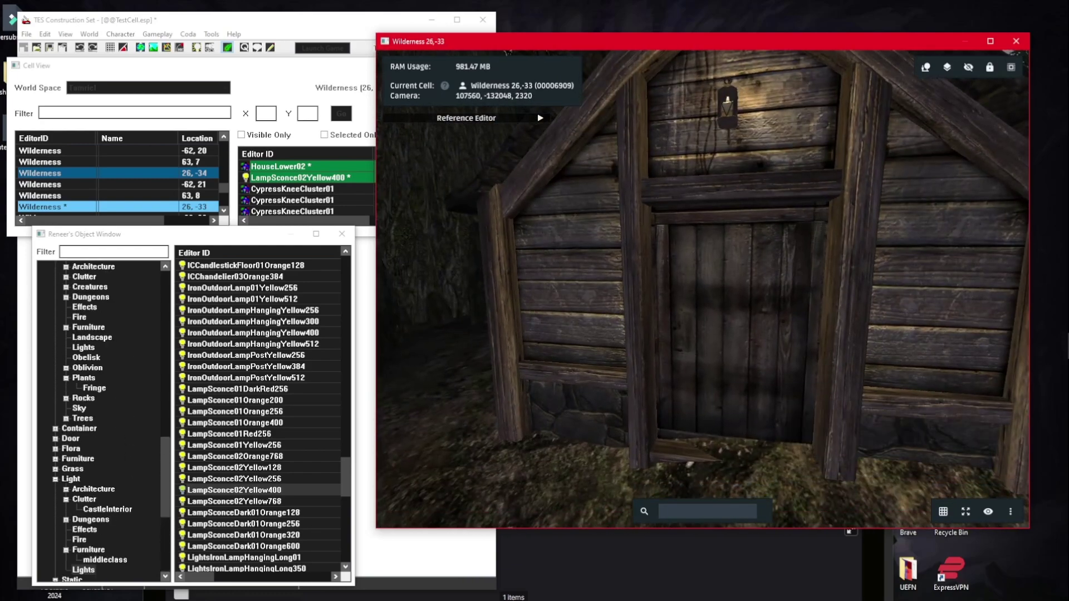
pyautogui.scroll(-2, 100, 421)
pyautogui.click(70, 378)
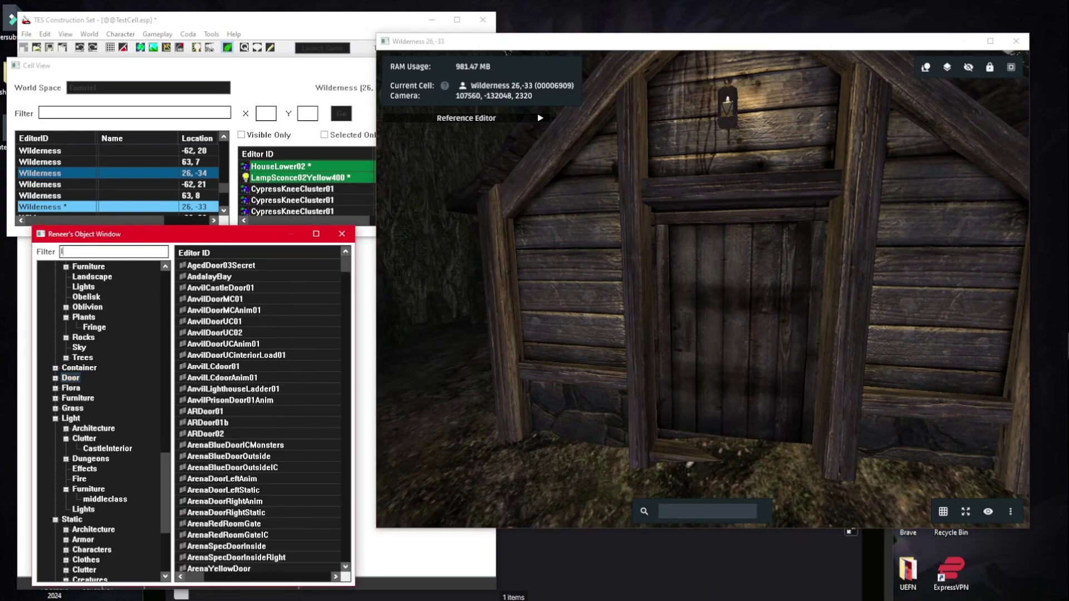
pyautogui.click(81, 251)
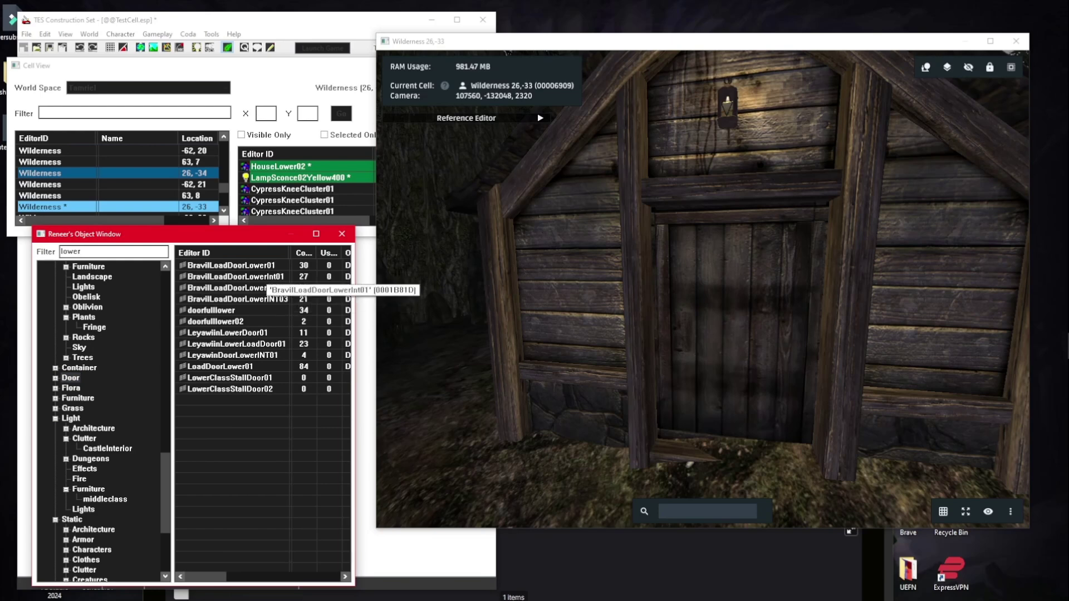
pyautogui.moveTo(230, 265); pyautogui.dragTo(746, 415)
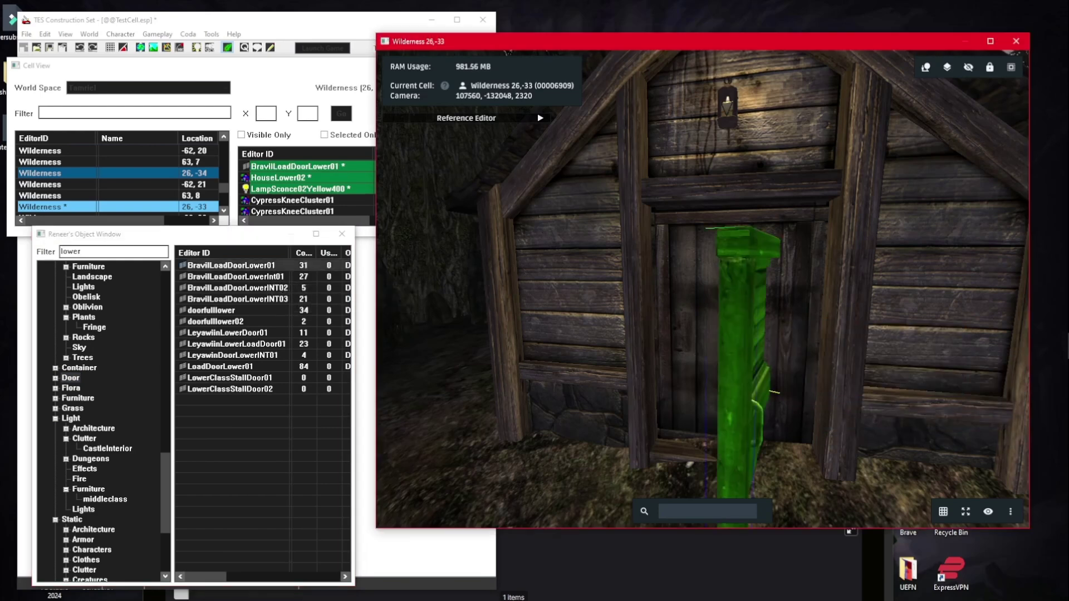
# Rotate the placed door parallel to the house front and move it into the door frame.
pyautogui.moveTo(746, 415); pyautogui.dragTo(761, 394, button='right')
pyautogui.moveTo(761, 393); pyautogui.dragTo(765, 396)
pyautogui.moveTo(765, 396); pyautogui.dragTo(737, 398, button='right')
pyautogui.moveTo(771, 393); pyautogui.dragTo(766, 378)
pyautogui.moveTo(766, 378); pyautogui.dragTo(712, 378, button='middle')
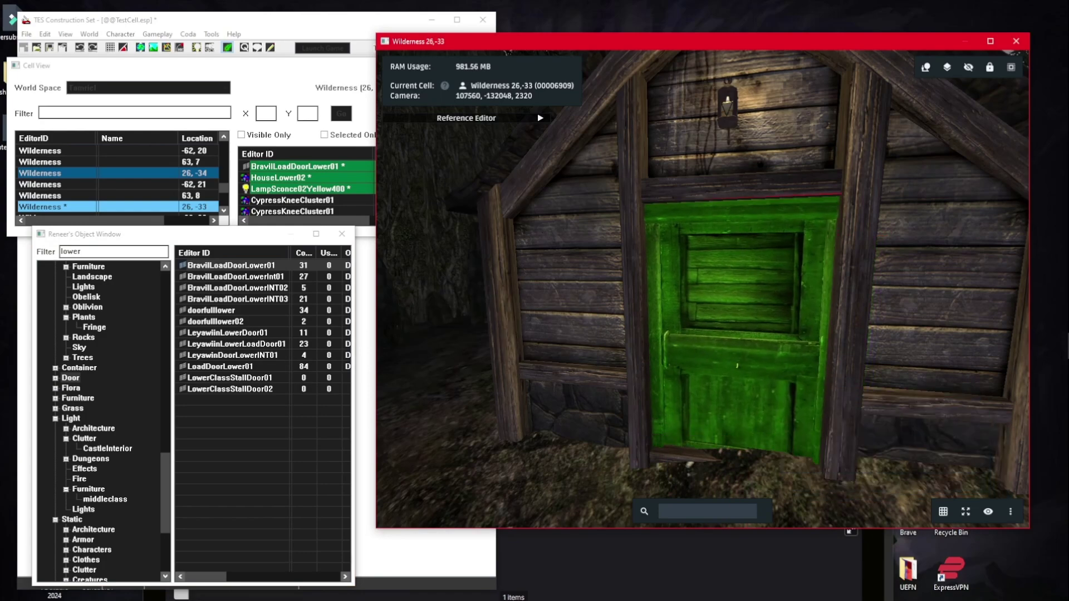
# Place a second BravilLoadDoorLower01 in the doorway on the house's long side wall and rotate it parallel to the wall.
pyautogui.press('w')
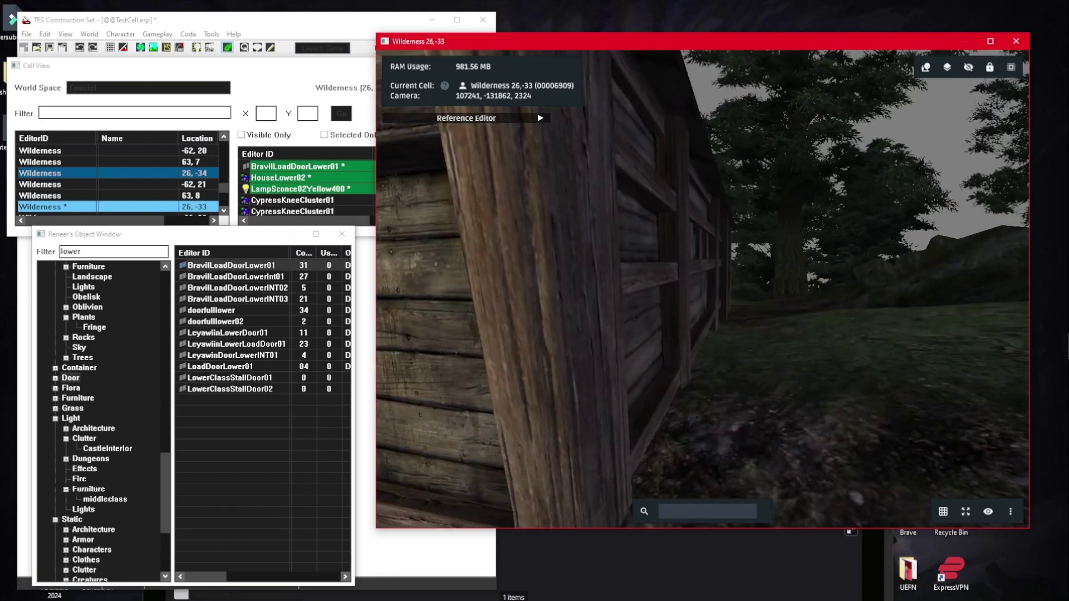
pyautogui.scroll(4, 713, 357)
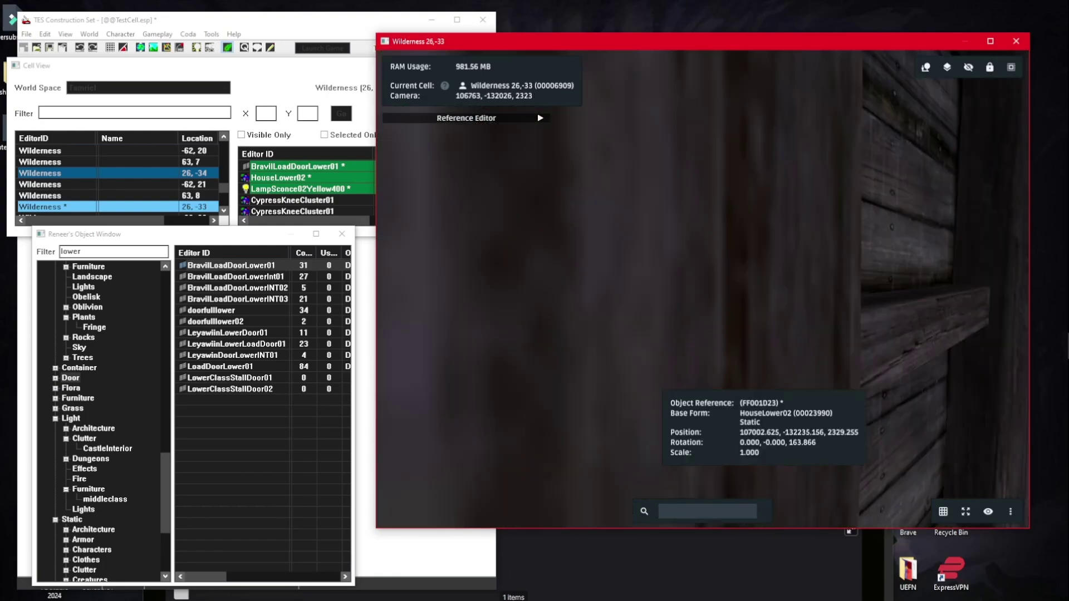
pyautogui.scroll(-3, 712, 356)
pyautogui.moveTo(230, 265); pyautogui.dragTo(623, 387)
pyautogui.moveTo(622, 387); pyautogui.dragTo(601, 392, button='right')
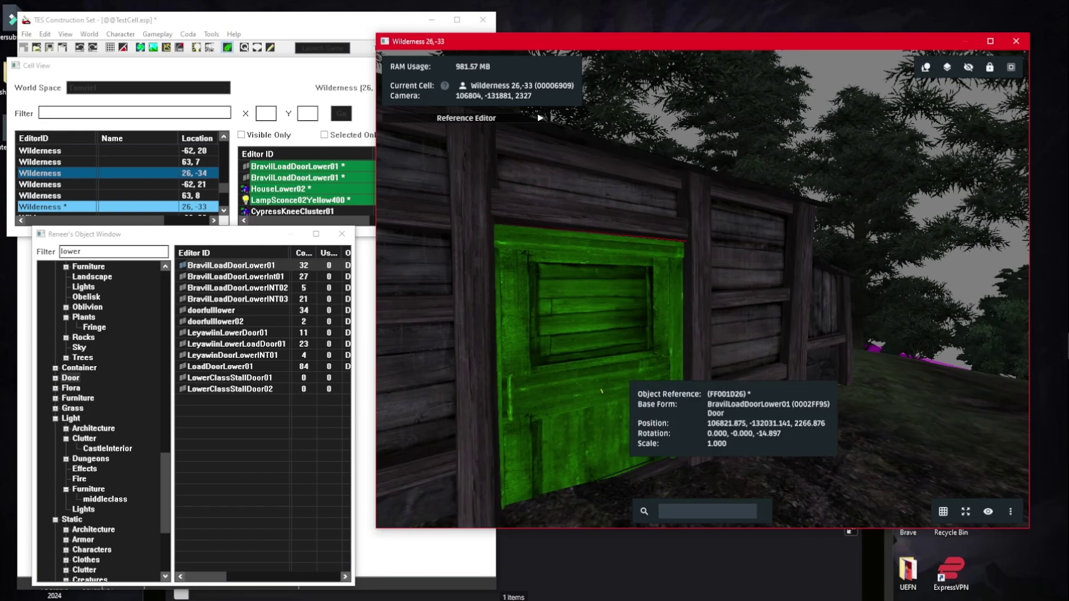
# Set the side door's reference editor ID to aaTestDoorExt1 and the front door's to aaTestDoor2.
pyautogui.doubleClick(601, 392)
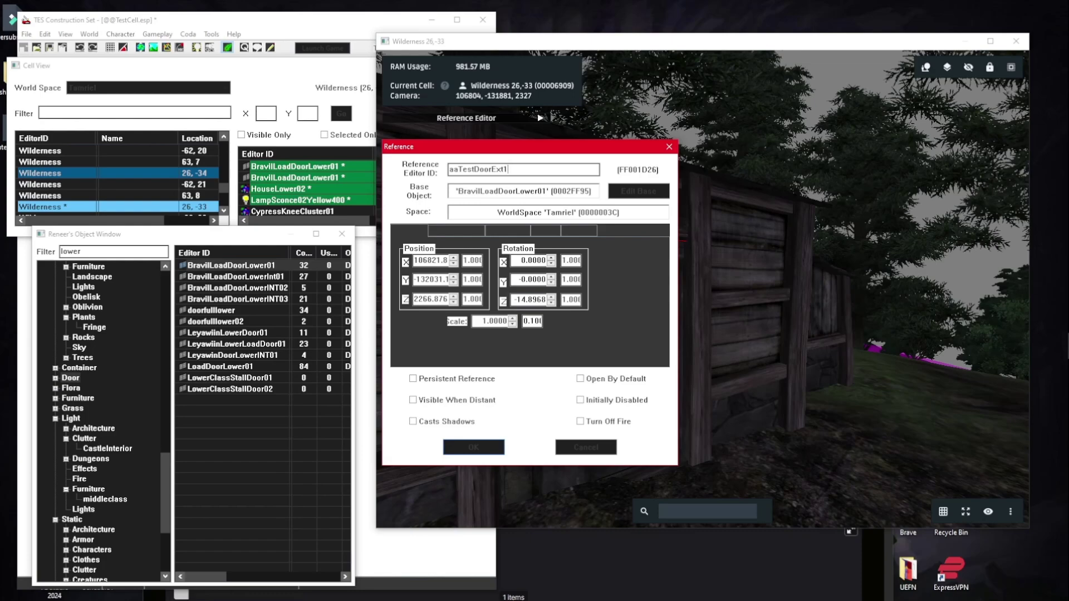
pyautogui.click(474, 447)
pyautogui.click(506, 331)
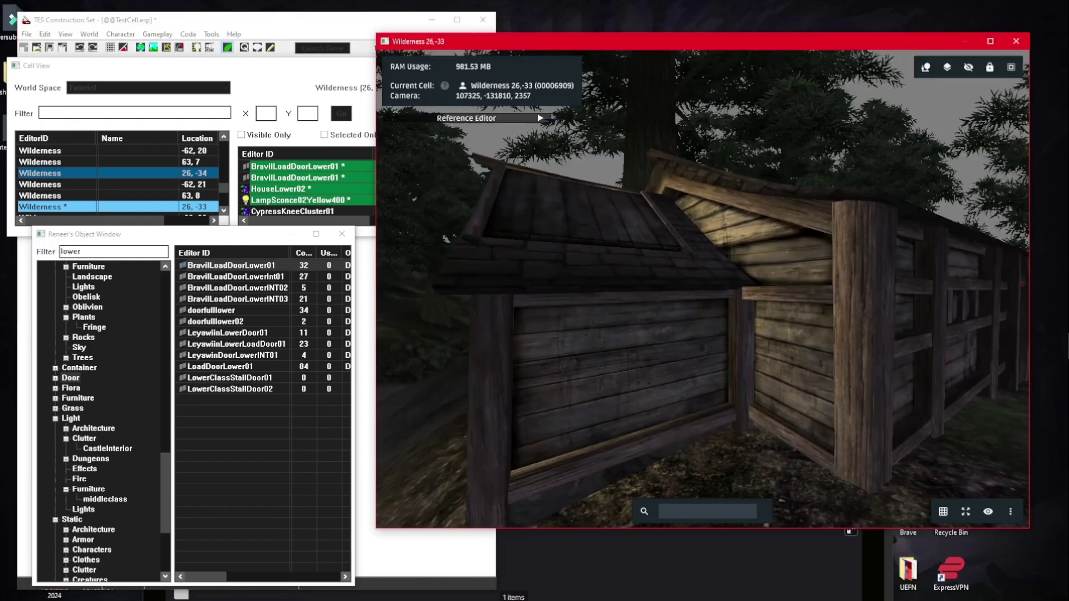
pyautogui.moveTo(710, 427); pyautogui.dragTo(727, 427, button='middle')
pyautogui.doubleClick(706, 360)
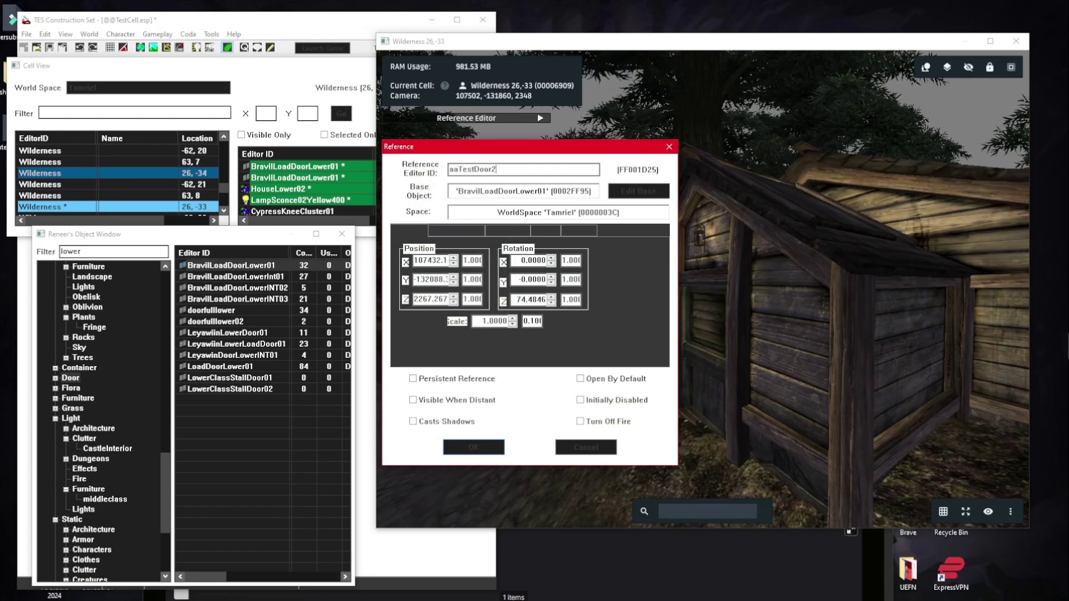
pyautogui.click(473, 447)
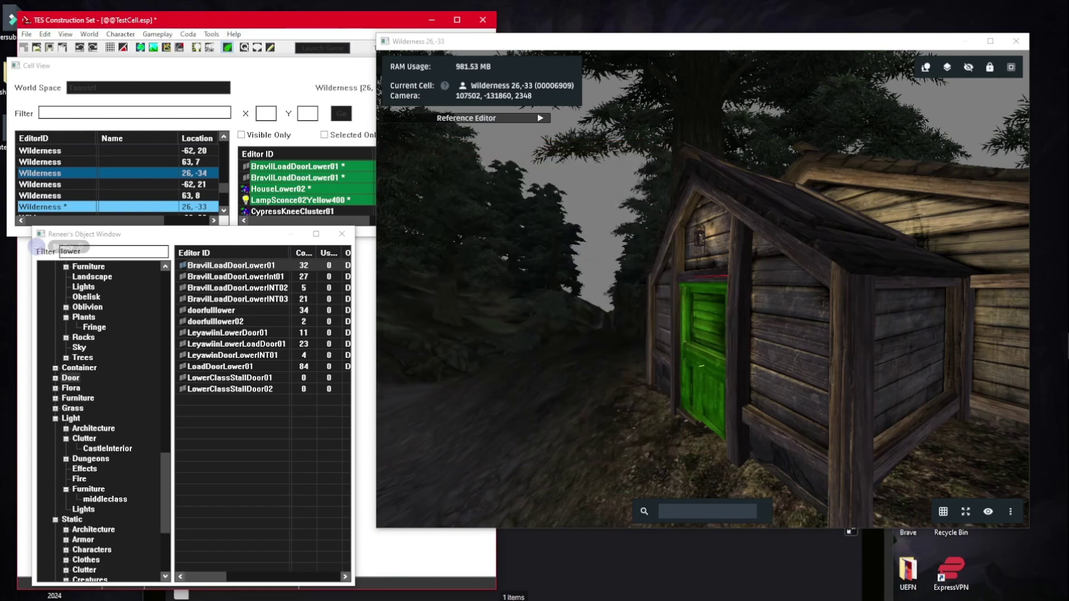
# Enable teleport on the front door aaTestDoor2 and link it to a LoadDoorLower01 reference in the TestDan cell.
pyautogui.moveTo(701, 359); pyautogui.dragTo(758, 366, button='middle')
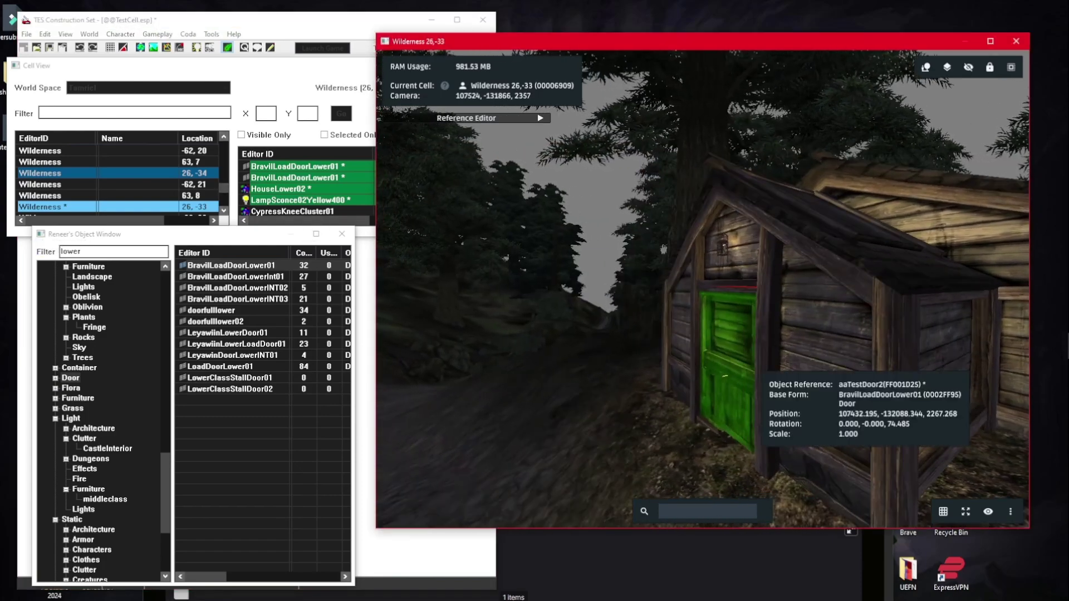
pyautogui.click(764, 363)
pyautogui.doubleClick(718, 363)
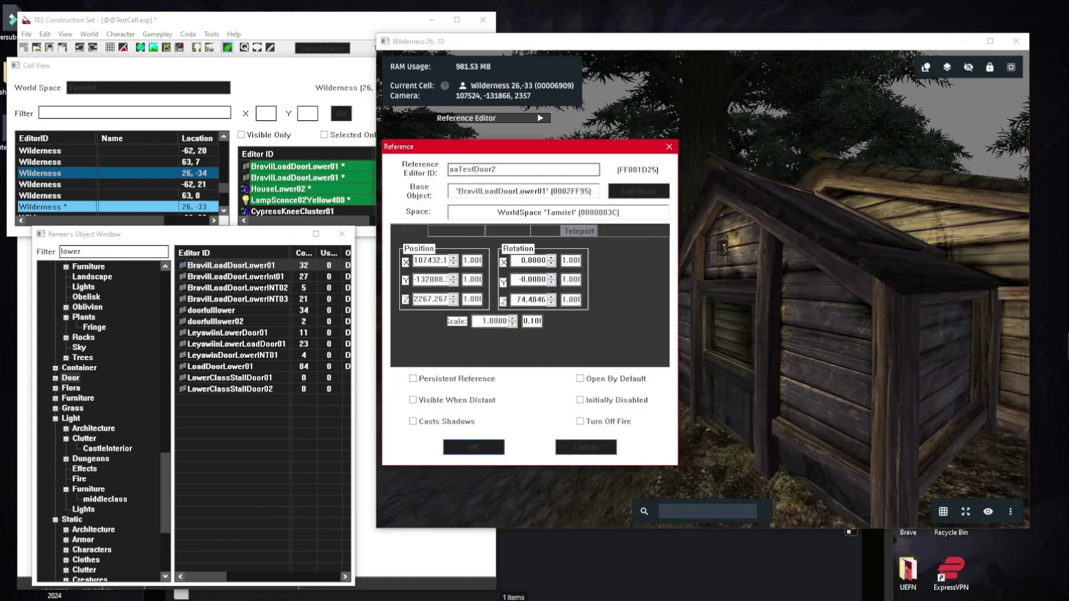
pyautogui.click(579, 231)
pyautogui.click(412, 248)
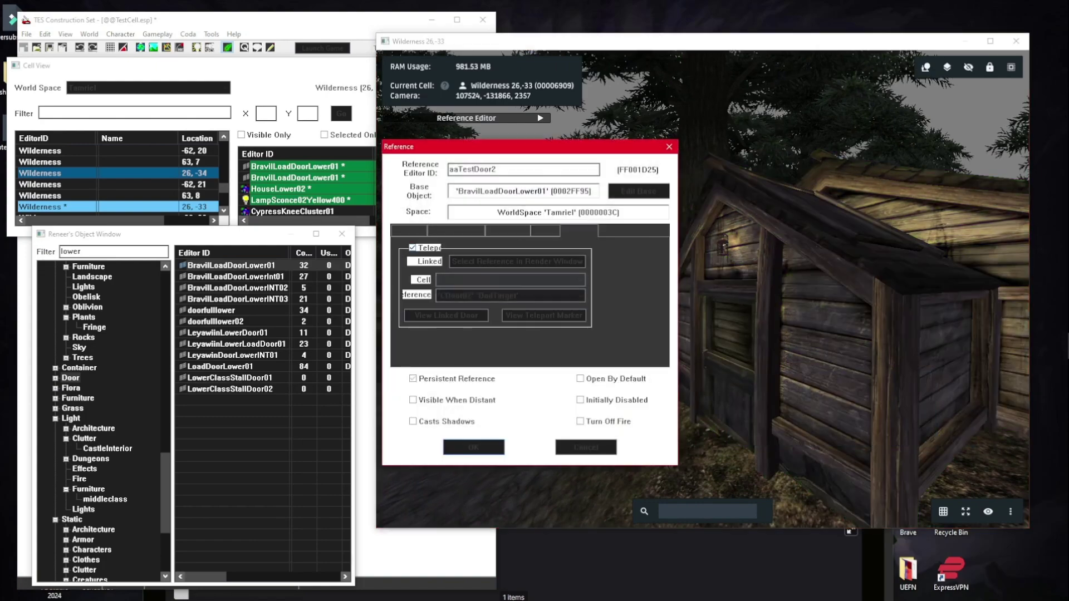
pyautogui.click(490, 279)
pyautogui.write('testd')
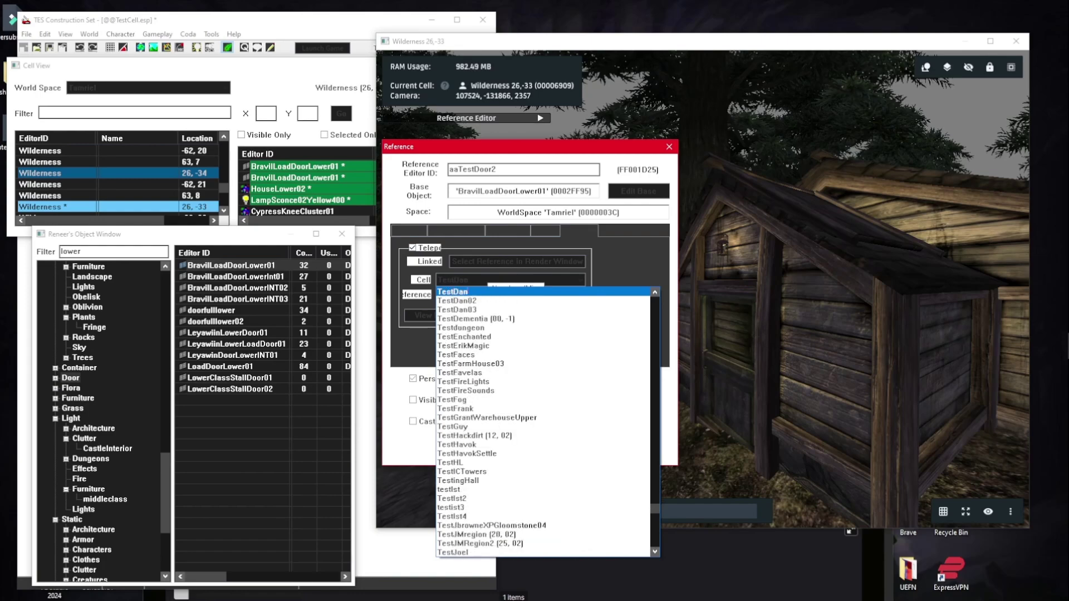
pyautogui.press('Return')
pyautogui.click(544, 295)
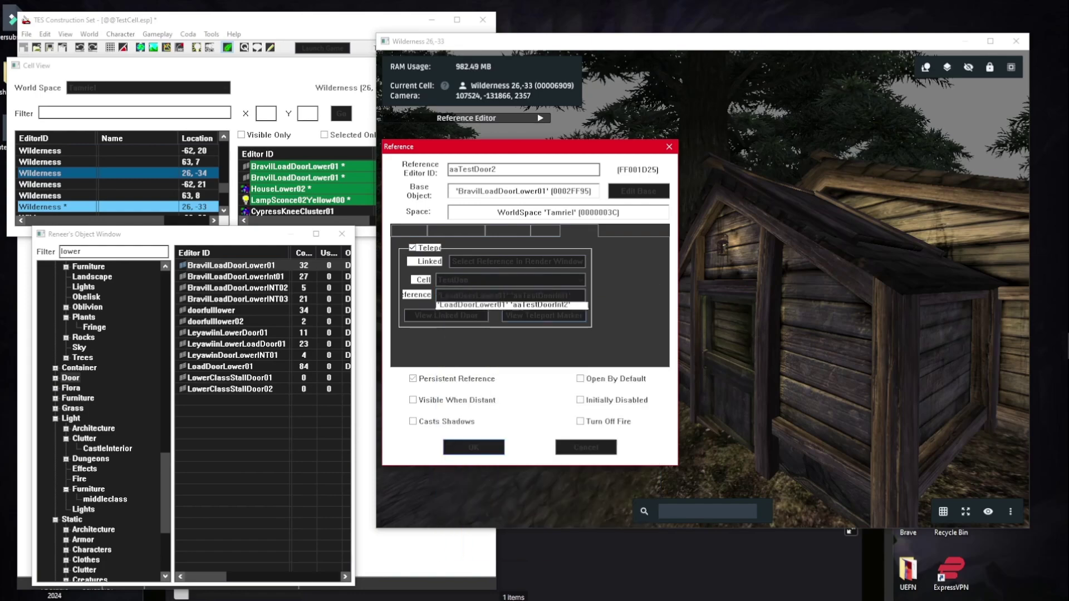
pyautogui.press('Return')
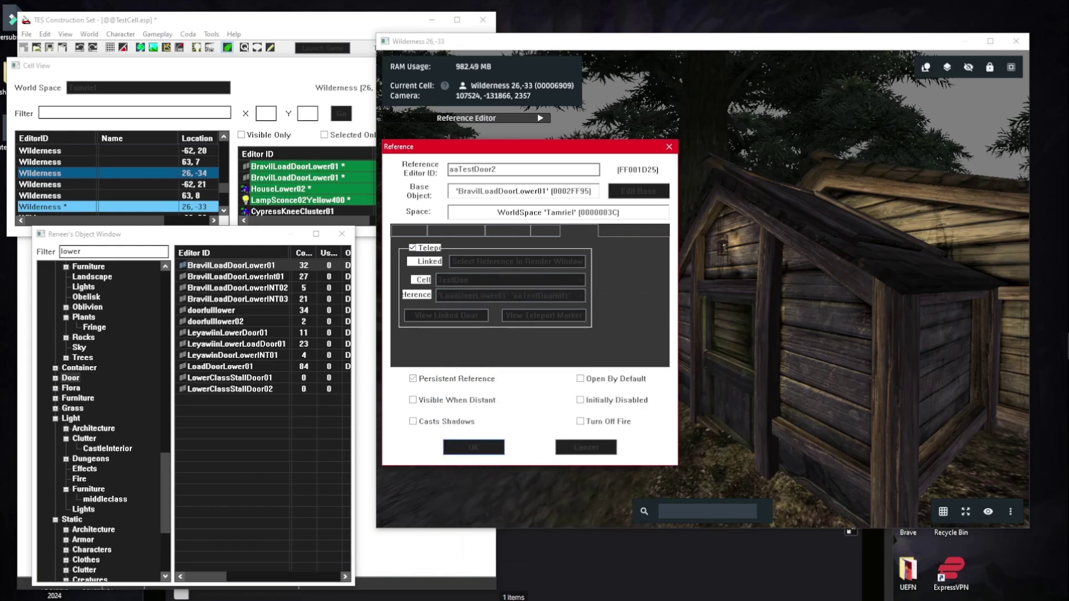
pyautogui.click(473, 447)
# Enable teleport on the side door aaTestDoorExt1 and link it to the LoadDoorLower01 reference aaTestDoorInt2 in TestDan.
pyautogui.moveTo(751, 357); pyautogui.dragTo(565, 368, button='middle')
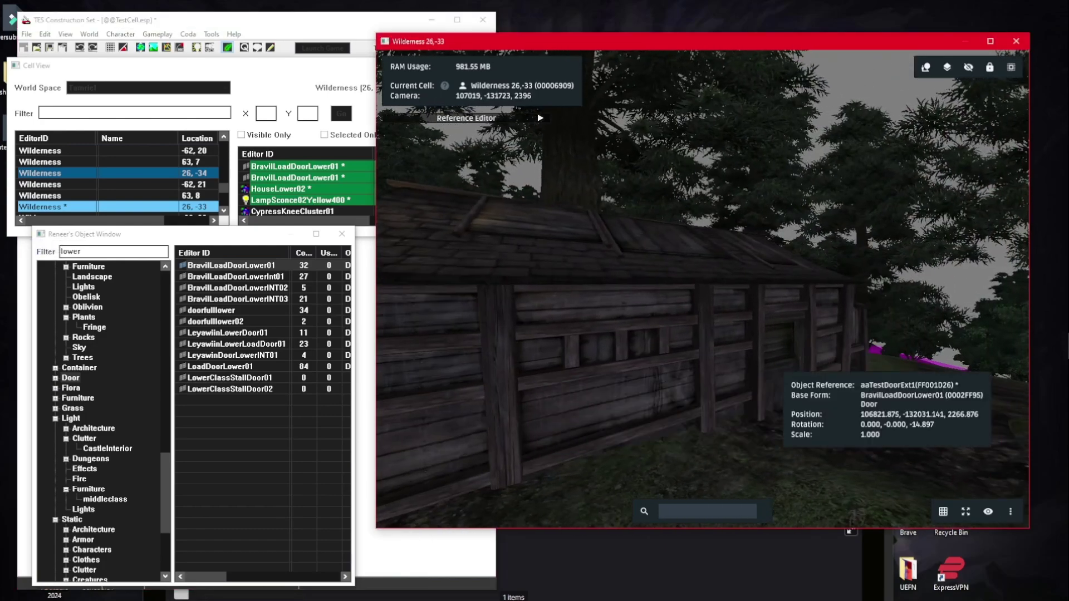
pyautogui.doubleClick(777, 365)
pyautogui.click(579, 231)
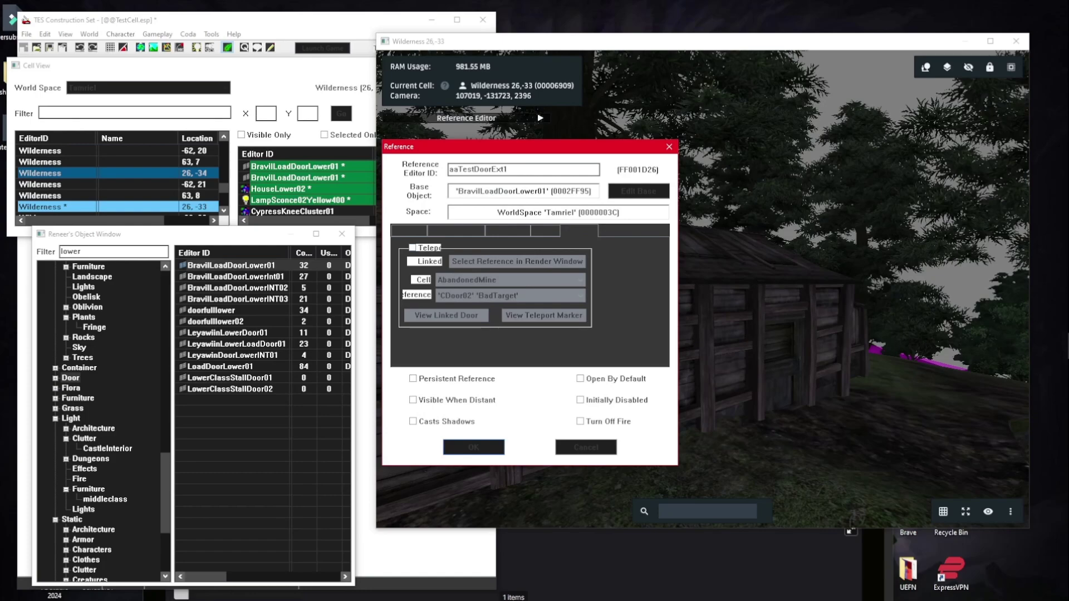
pyautogui.click(413, 248)
pyautogui.click(511, 280)
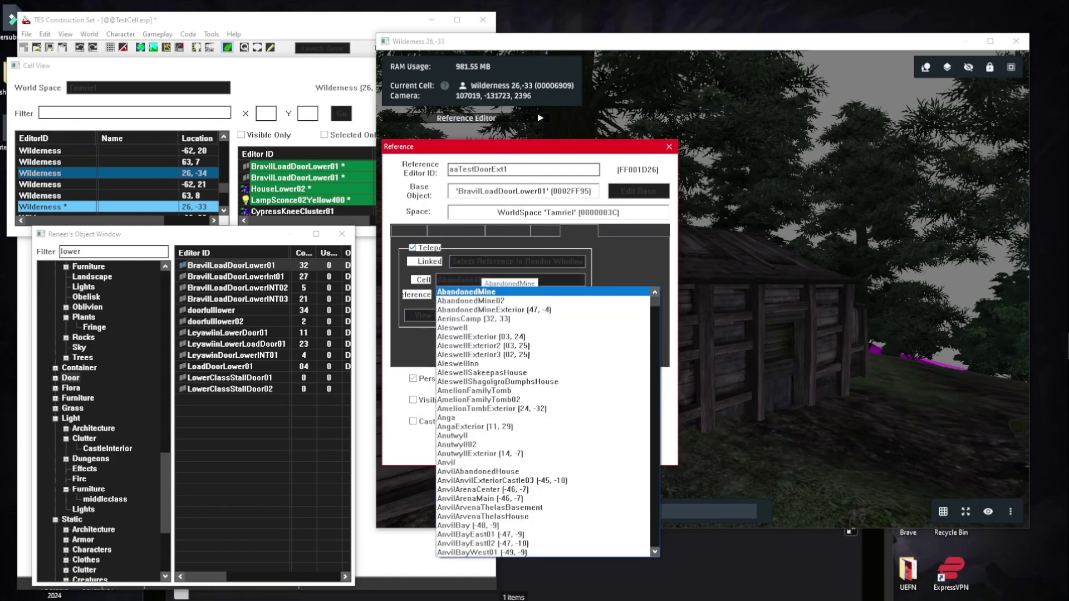
pyautogui.write('testd')
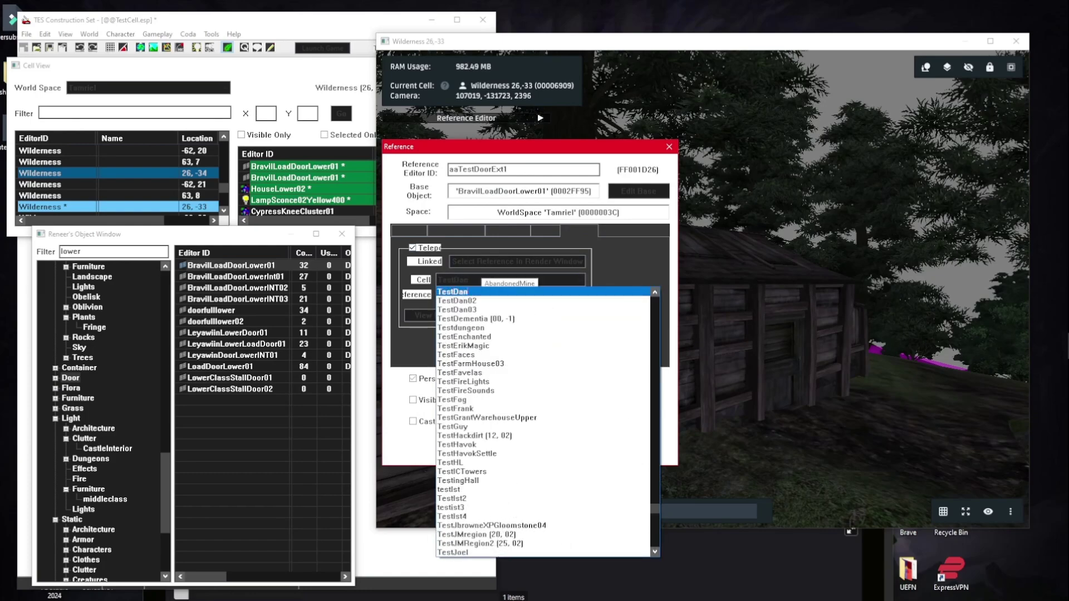
pyautogui.click(501, 292)
pyautogui.click(511, 295)
pyautogui.click(504, 307)
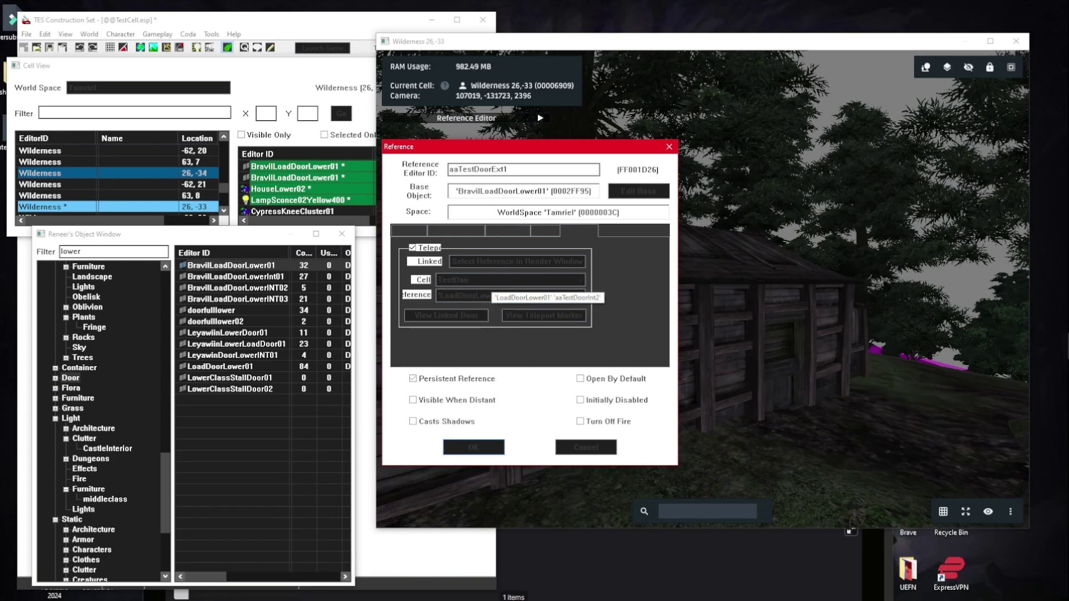
pyautogui.click(473, 446)
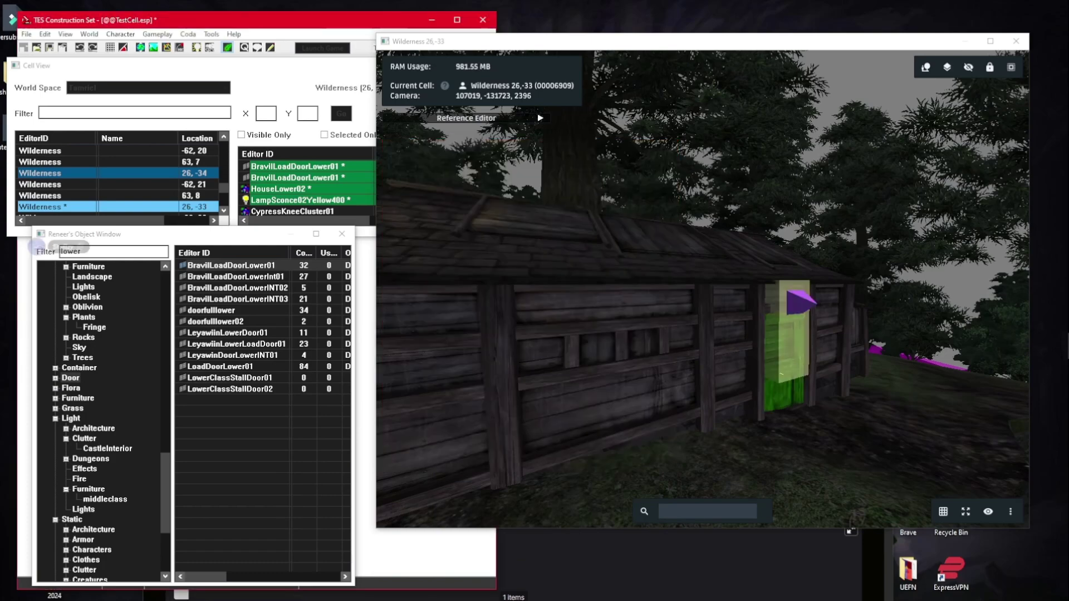
# Move the side door's teleport marker out in front of the doorway and drop it onto the ground.
pyautogui.moveTo(804, 330); pyautogui.dragTo(745, 345, button='middle')
pyautogui.moveTo(747, 349); pyautogui.dragTo(776, 380)
pyautogui.press('f')
pyautogui.moveTo(776, 382)
pyautogui.mouseDown(button='middle')
pyautogui.moveTo(668, 362)
pyautogui.moveTo(735, 368)
pyautogui.moveTo(759, 385)
pyautogui.mouseUp(button='middle')
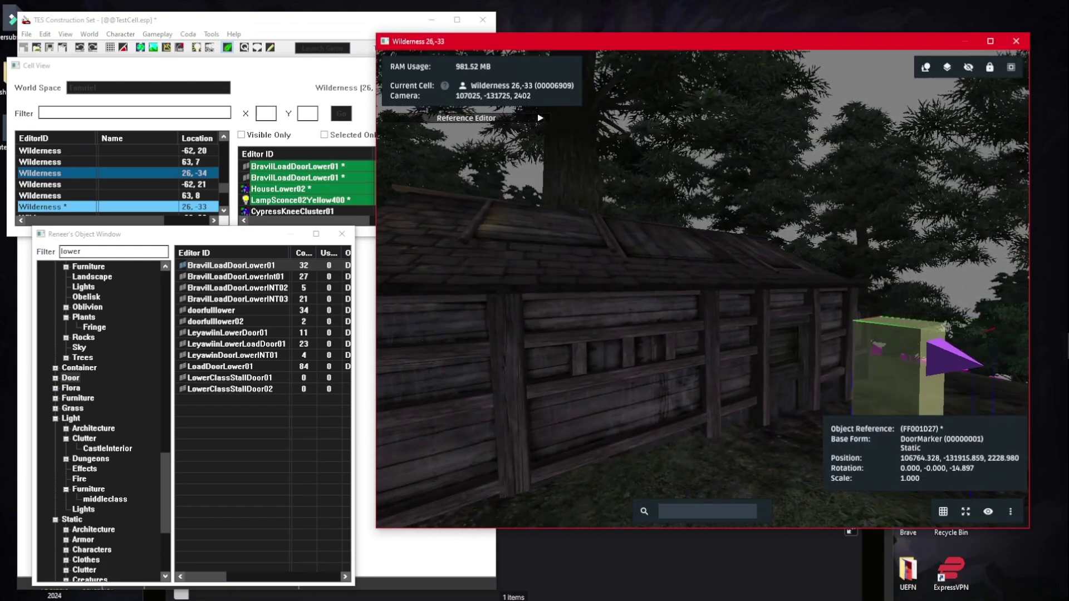
# Pull the front door's teleport marker out of the doorway toward the road and drop it onto the ground.
pyautogui.moveTo(890, 378)
pyautogui.mouseDown(button='middle')
pyautogui.moveTo(723, 362)
pyautogui.moveTo(770, 374)
pyautogui.mouseUp(button='middle')
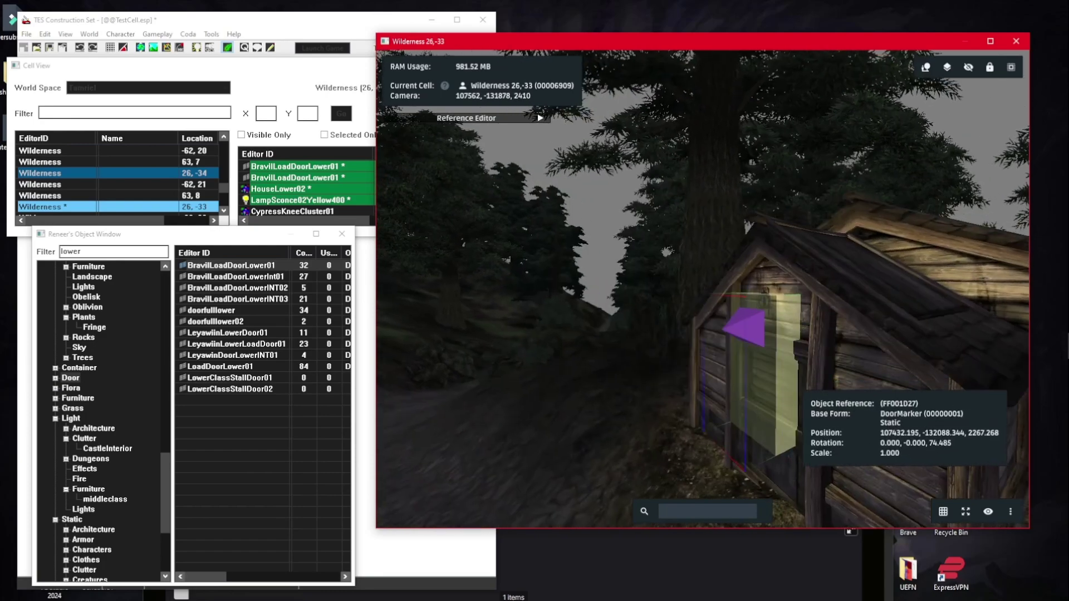
pyautogui.moveTo(773, 357); pyautogui.dragTo(643, 368)
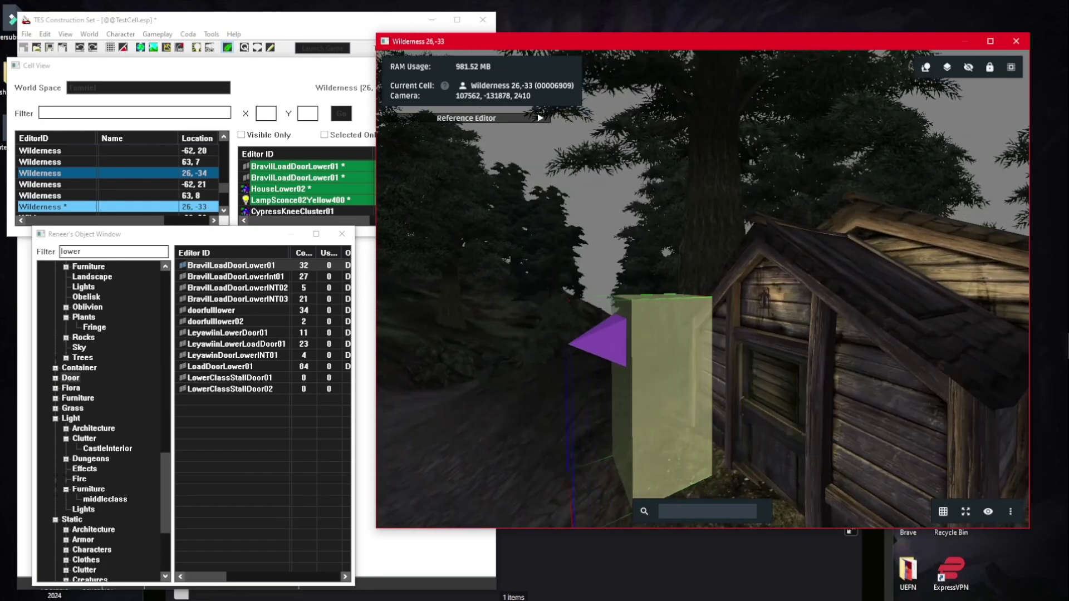
pyautogui.press('f')
pyautogui.moveTo(818, 423)
pyautogui.mouseDown(button='middle')
pyautogui.moveTo(759, 381)
pyautogui.moveTo(640, 378)
pyautogui.moveTo(724, 387)
pyautogui.moveTo(670, 387)
pyautogui.mouseUp(button='middle')
pyautogui.scroll(-3, 760, 381)
pyautogui.moveTo(501, 390); pyautogui.dragTo(604, 415, button='middle')
# Jump to the linked door in TestDan, move its door marker inside the house, rotate it and drop it onto the floor.
pyautogui.doubleClick(602, 417)
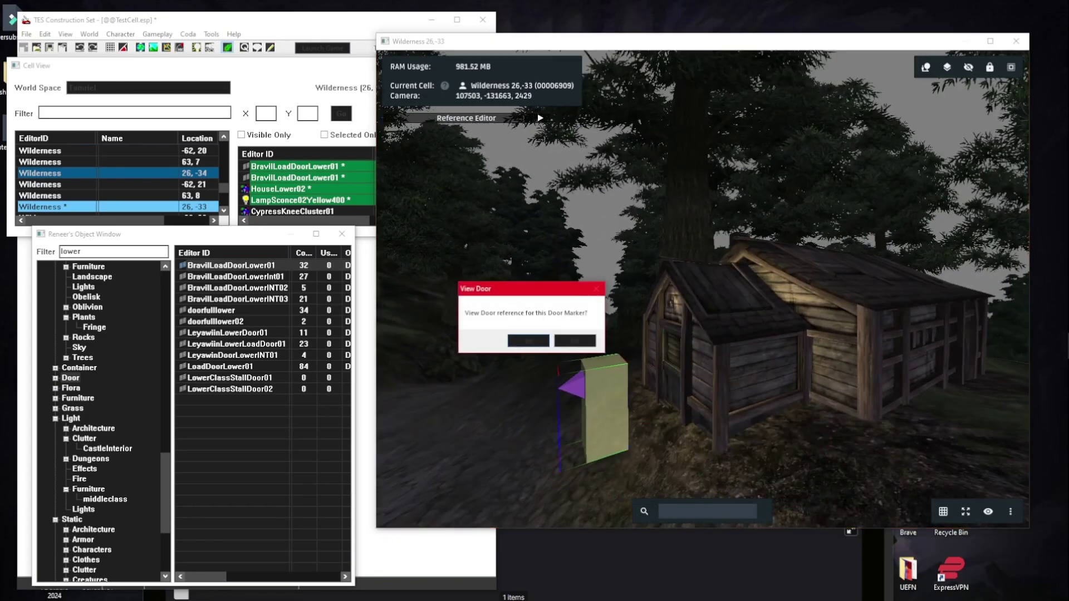
pyautogui.press('Return')
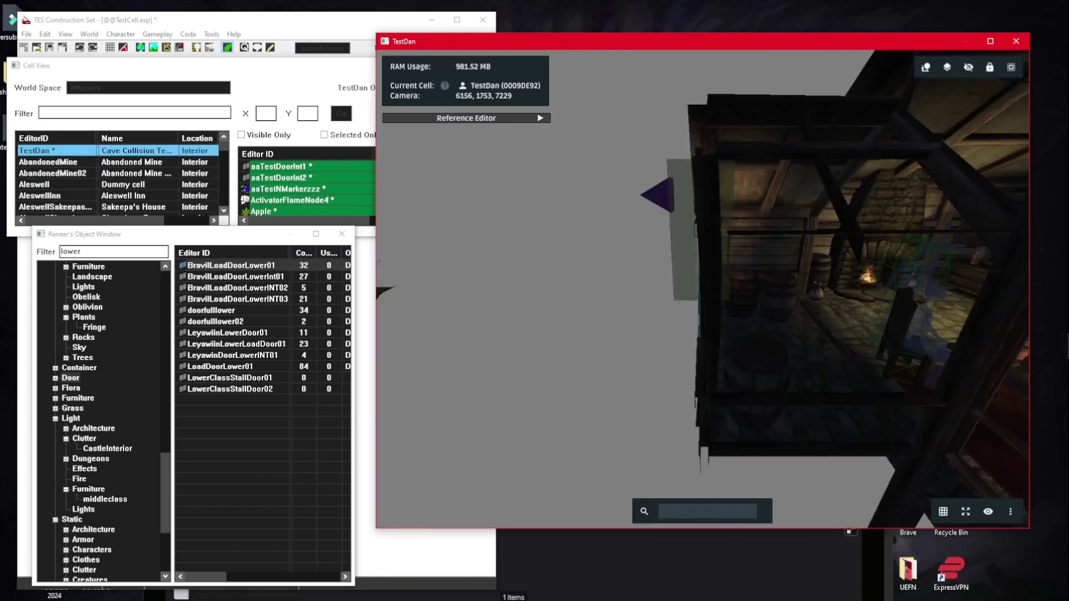
pyautogui.moveTo(702, 356); pyautogui.dragTo(677, 357, button='middle')
pyautogui.moveTo(671, 264); pyautogui.dragTo(737, 266, button='middle')
pyautogui.click(737, 264)
pyautogui.moveTo(723, 260); pyautogui.dragTo(829, 261)
pyautogui.scroll(5, 791, 261)
pyautogui.moveTo(790, 260)
pyautogui.mouseDown(button='middle')
pyautogui.moveTo(679, 301)
pyautogui.moveTo(534, 290)
pyautogui.mouseUp(button='middle')
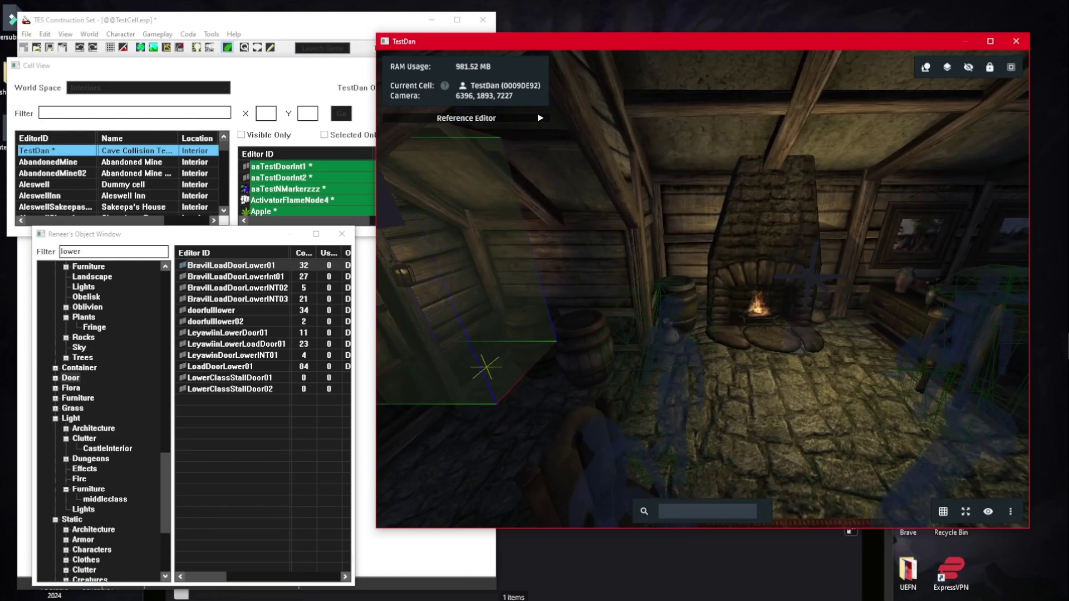
pyautogui.moveTo(479, 312)
pyautogui.mouseDown(button='right')
pyautogui.moveTo(590, 312)
pyautogui.moveTo(556, 312)
pyautogui.moveTo(568, 312)
pyautogui.mouseUp(button='right')
pyautogui.press('f')
pyautogui.scroll(-8, 519, 310)
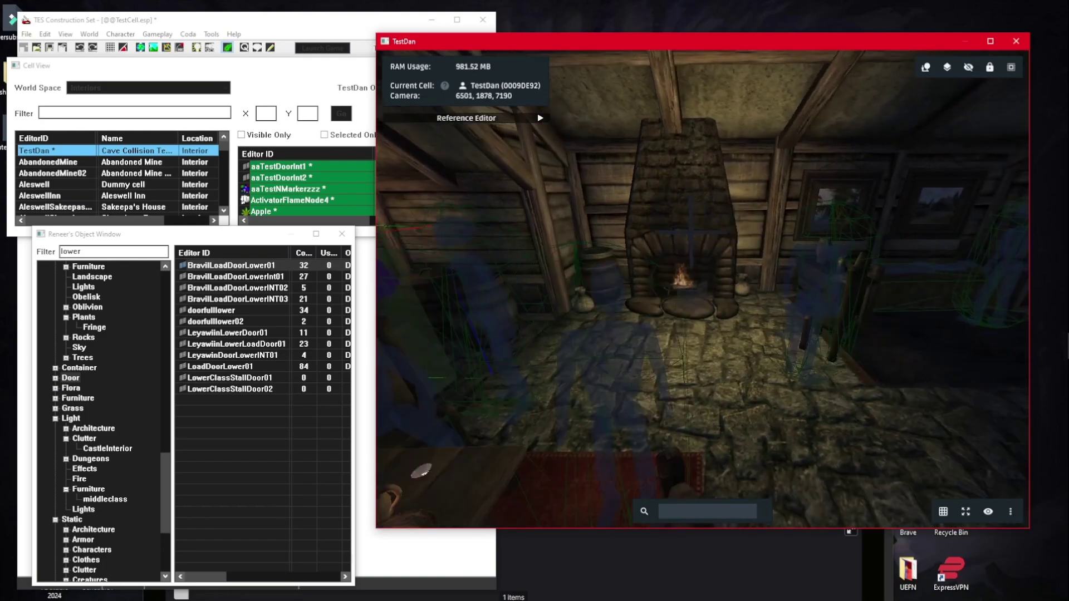
# Move the other interior door marker into the house, drop it onto the floor and adjust its rotation.
pyautogui.moveTo(724, 356); pyautogui.dragTo(602, 325, button='middle')
pyautogui.moveTo(771, 298); pyautogui.dragTo(643, 311, button='middle')
pyautogui.moveTo(654, 325); pyautogui.dragTo(657, 306)
pyautogui.press('f')
pyautogui.moveTo(671, 341)
pyautogui.mouseDown(button='right')
pyautogui.moveTo(664, 360)
pyautogui.moveTo(671, 338)
pyautogui.mouseUp(button='right')
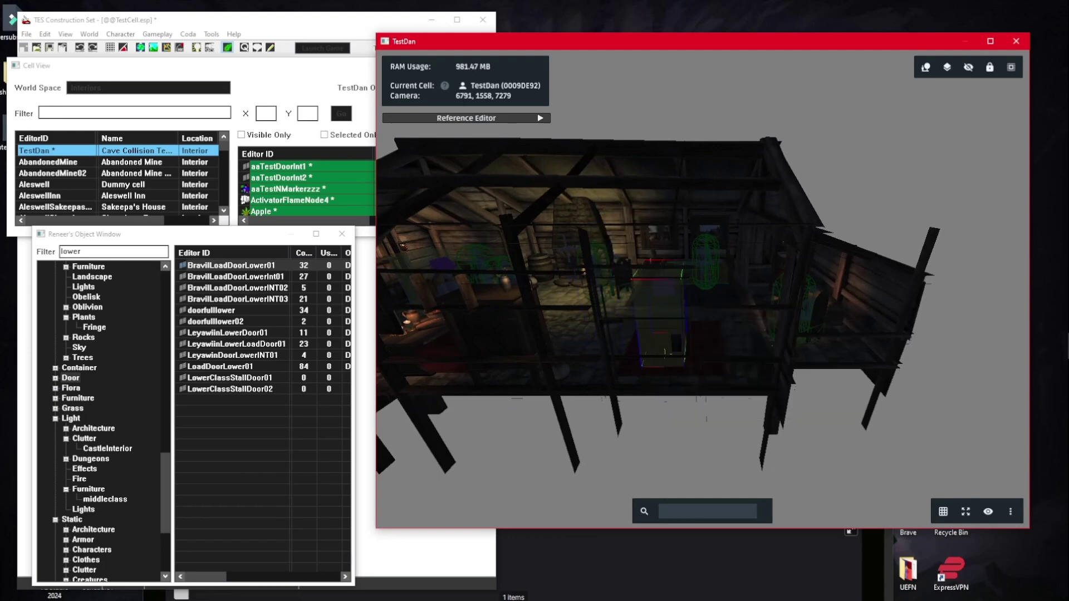
# Save the plugin.
pyautogui.moveTo(609, 334); pyautogui.dragTo(710, 355, button='middle')
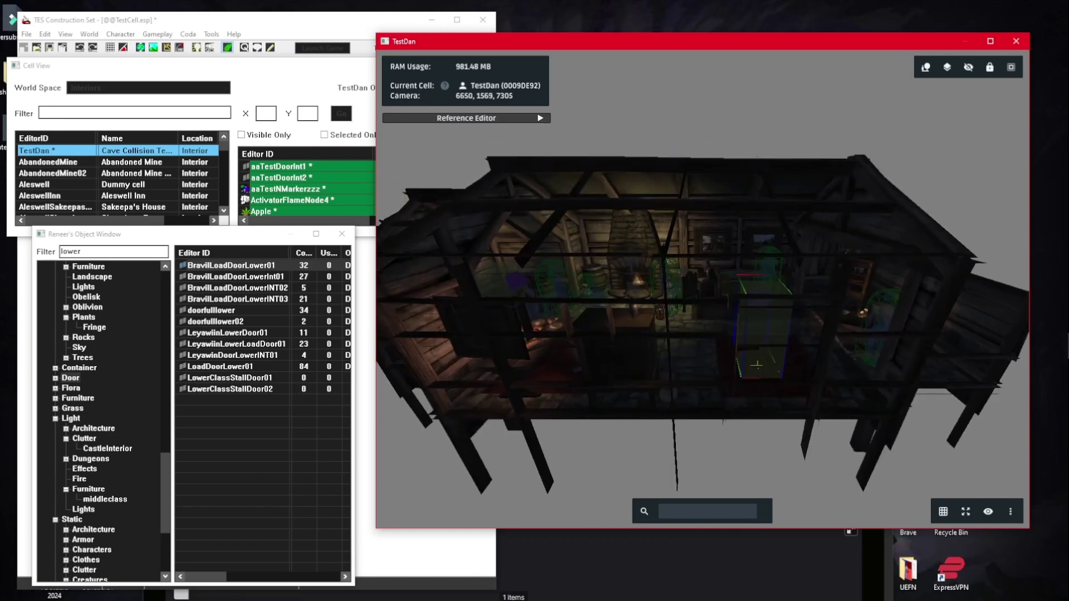
pyautogui.click(27, 34)
pyautogui.click(51, 63)
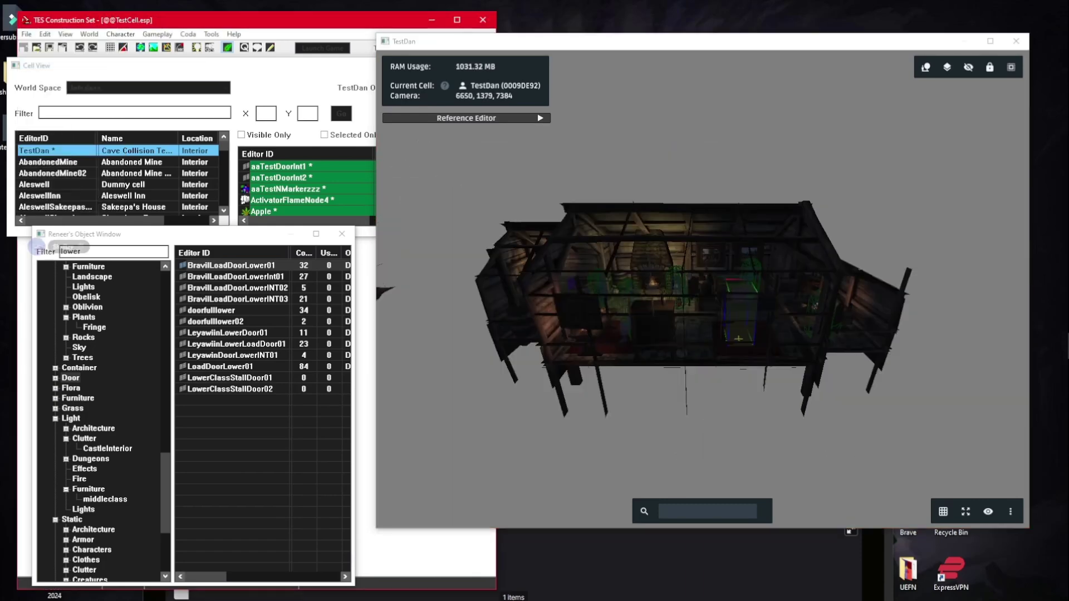
# Jump from the interior door marker over the rug to its linked door in the Tamriel wilderness cell.
pyautogui.scroll(3, 703, 330)
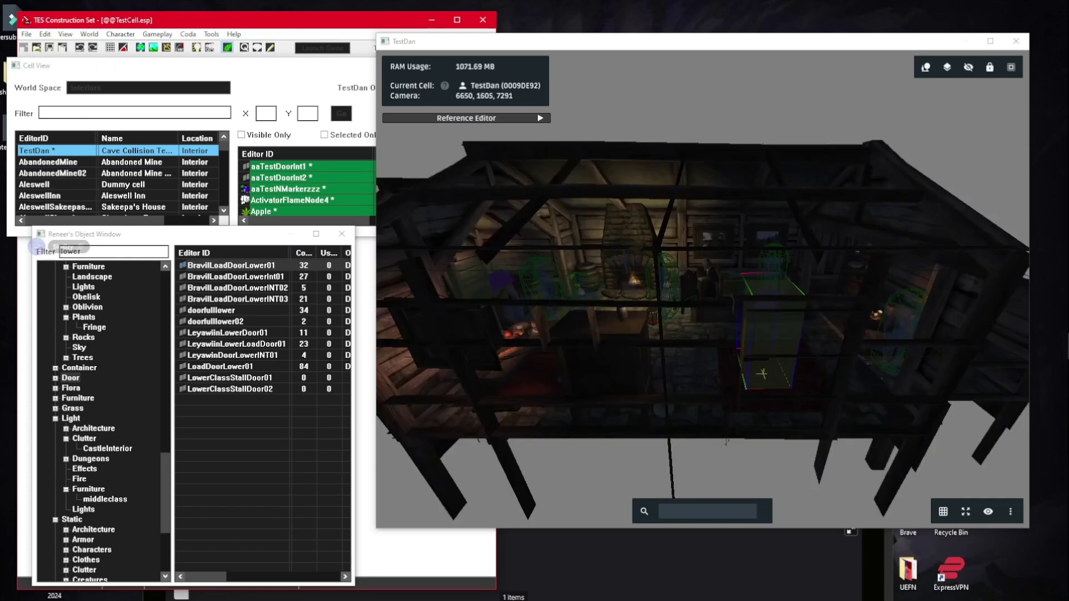
pyautogui.doubleClick(771, 339)
pyautogui.press('Return')
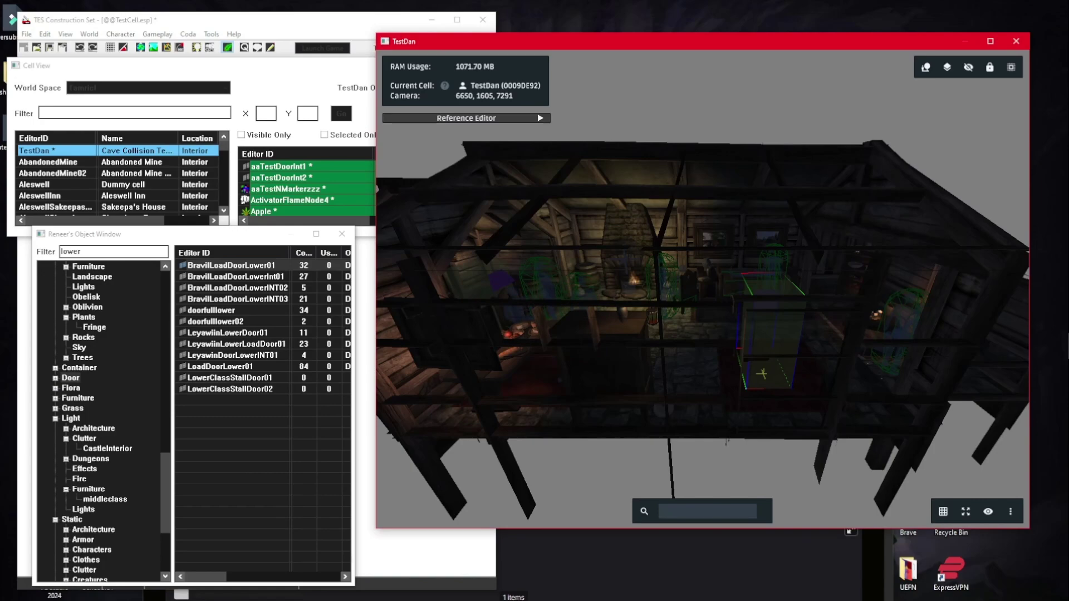
# Bring the road beside the house into view and filter the static objects by mapmarker.
pyautogui.press('shift')
pyautogui.scroll(-5, 703, 290)
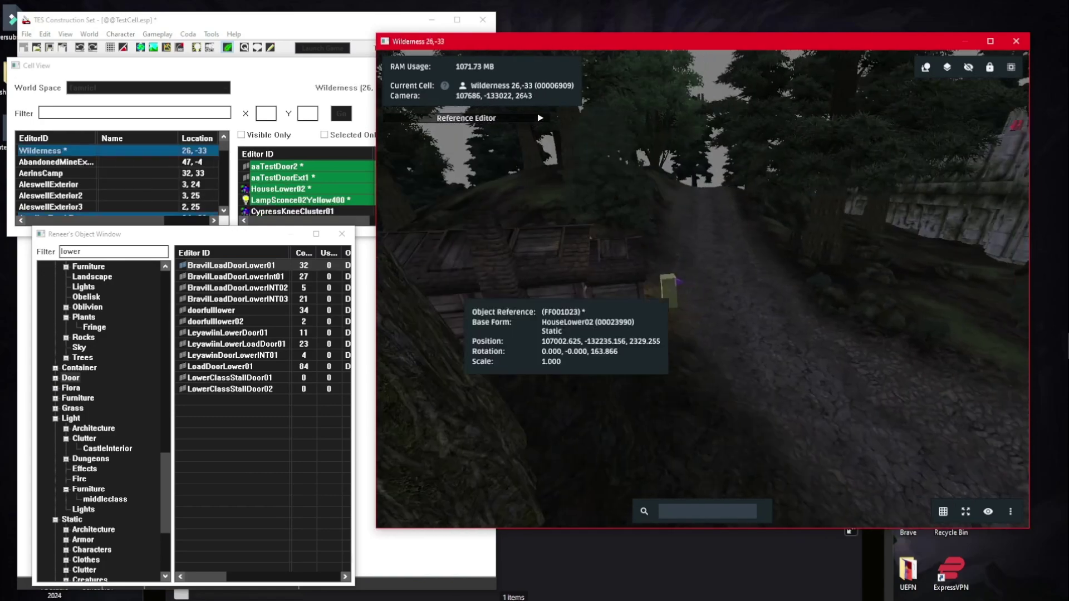
pyautogui.scroll(5, 702, 289)
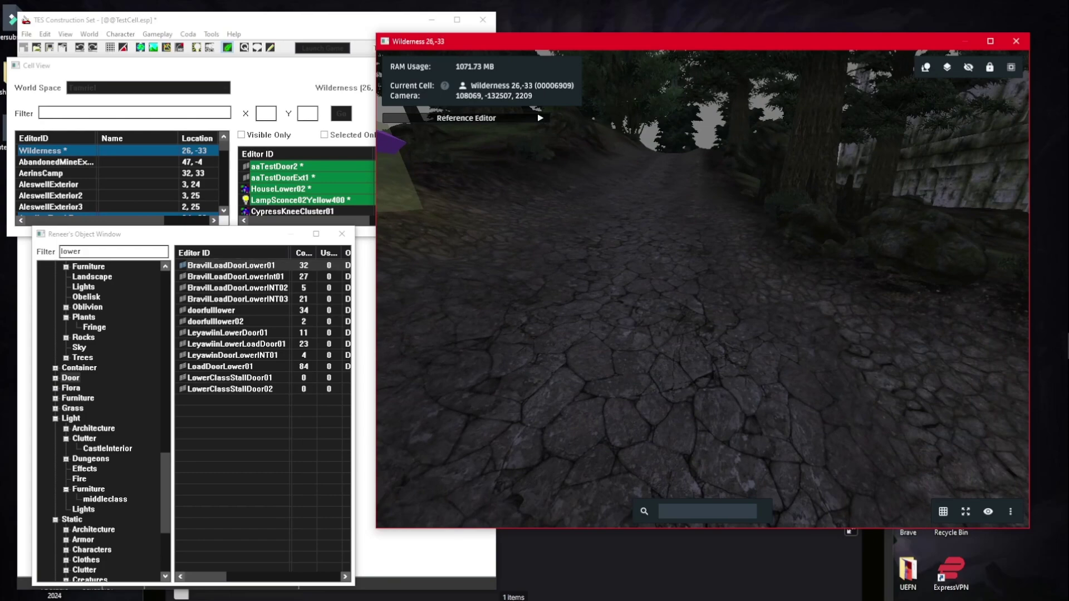
pyautogui.doubleClick(71, 252)
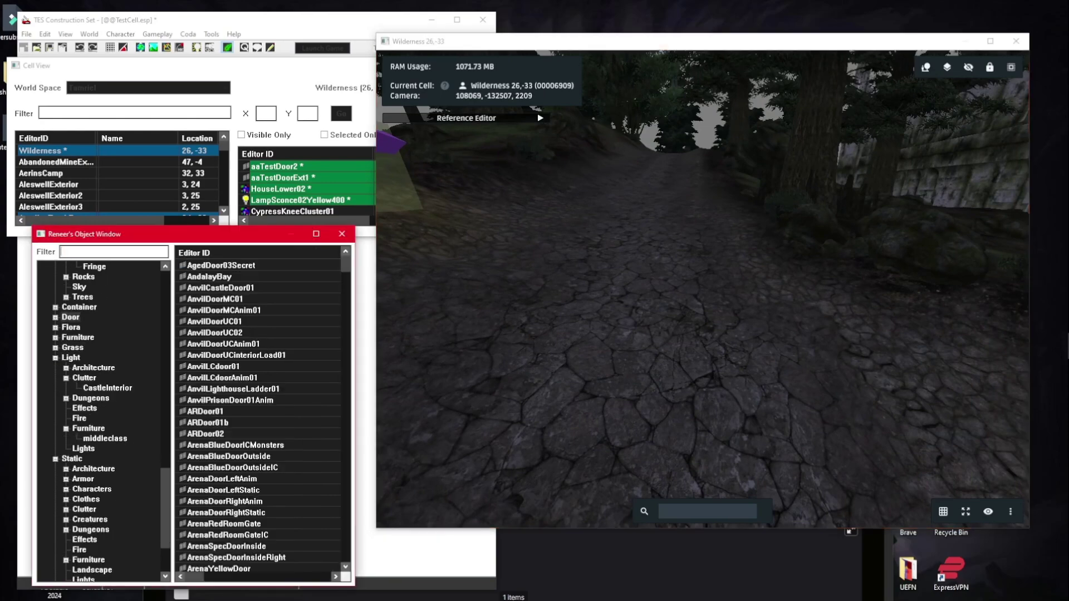
pyautogui.click(72, 459)
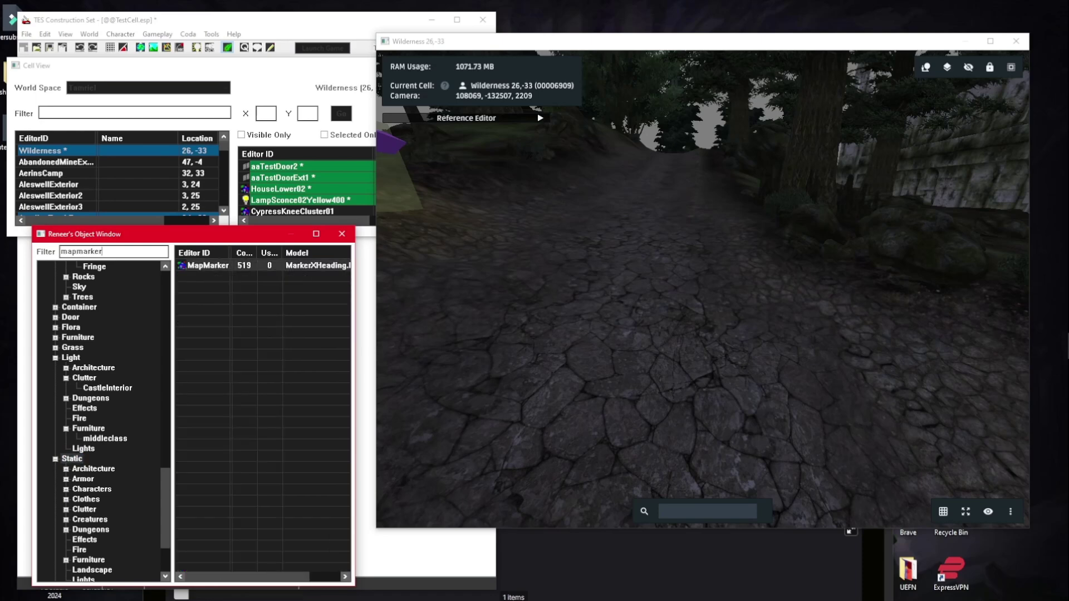
# Place a MapMarker static on the road beside the house and adjust its position.
pyautogui.moveTo(207, 266); pyautogui.dragTo(715, 385)
pyautogui.moveTo(744, 349)
pyautogui.mouseDown(button='right')
pyautogui.moveTo(698, 350)
pyautogui.moveTo(700, 362)
pyautogui.mouseUp(button='right')
pyautogui.moveTo(700, 362); pyautogui.dragTo(700, 361)
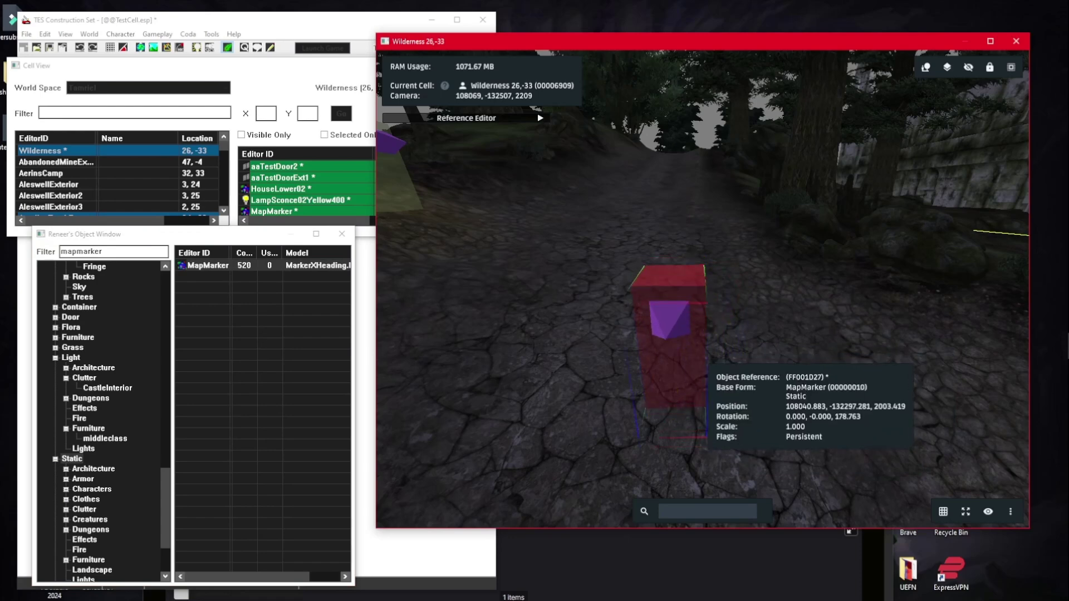
# Give the placed map marker the reference ID aaTestMarker1, enable its marker data and name it LOC_FN_aaTestMarker1.
pyautogui.doubleClick(698, 359)
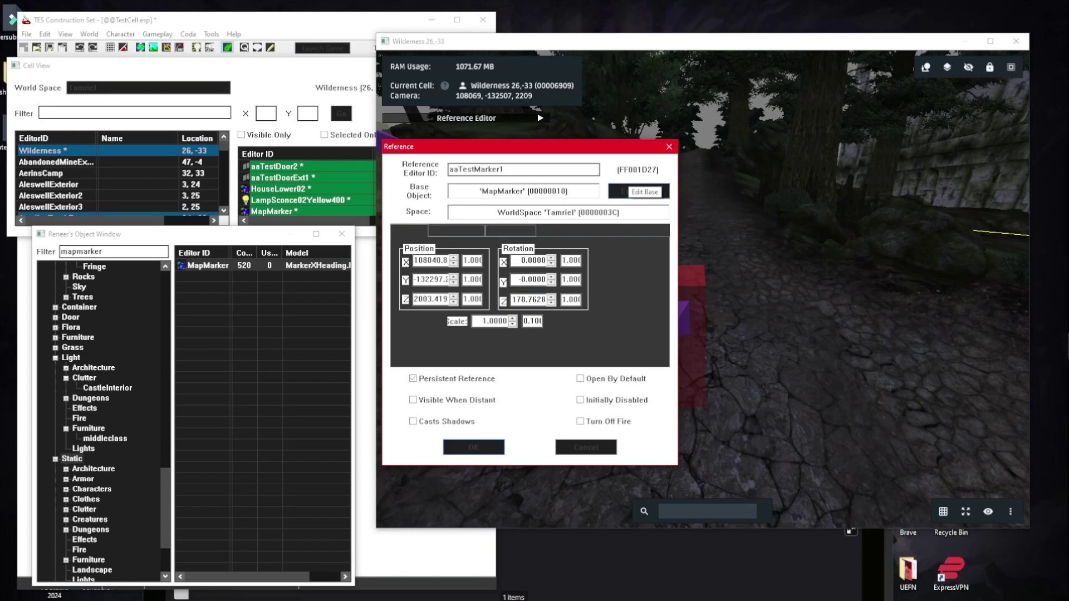
pyautogui.click(511, 230)
pyautogui.moveTo(505, 169); pyautogui.dragTo(448, 169)
pyautogui.hotkey('ctrl', 'c')
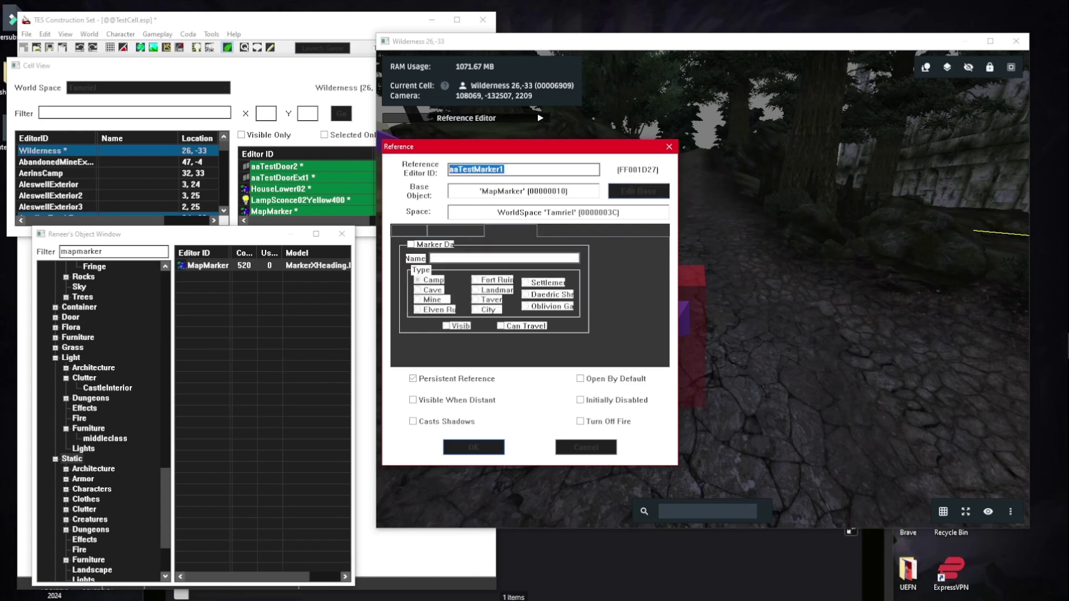
pyautogui.click(410, 243)
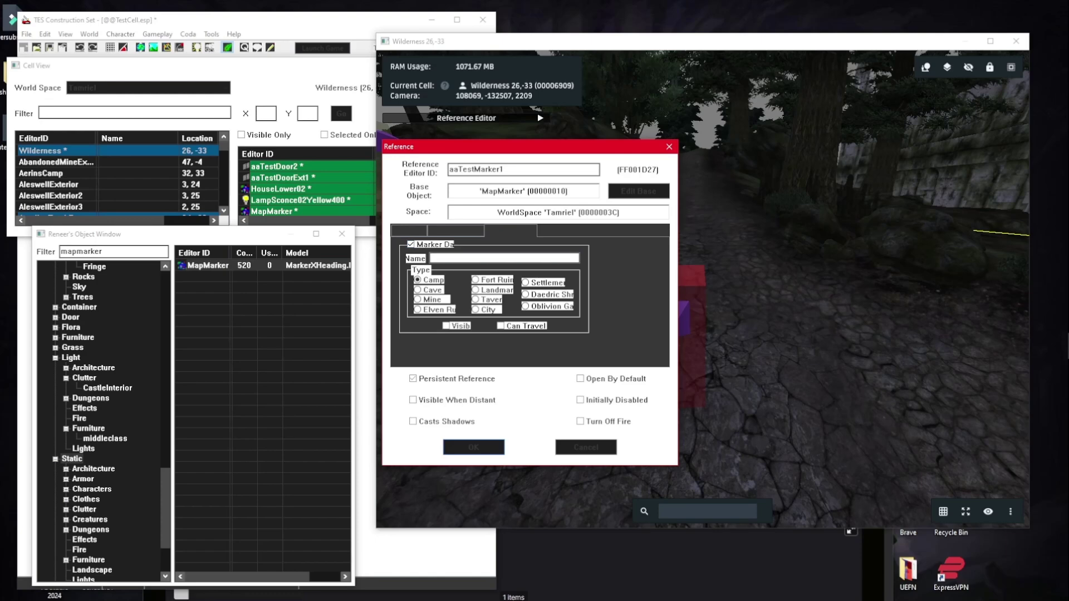
pyautogui.write('LOC_FN_')
pyautogui.hotkey('ctrl', 'v')
pyautogui.click(473, 447)
# Save the plugin with the new map marker on the road.
pyautogui.scroll(-3, 702, 310)
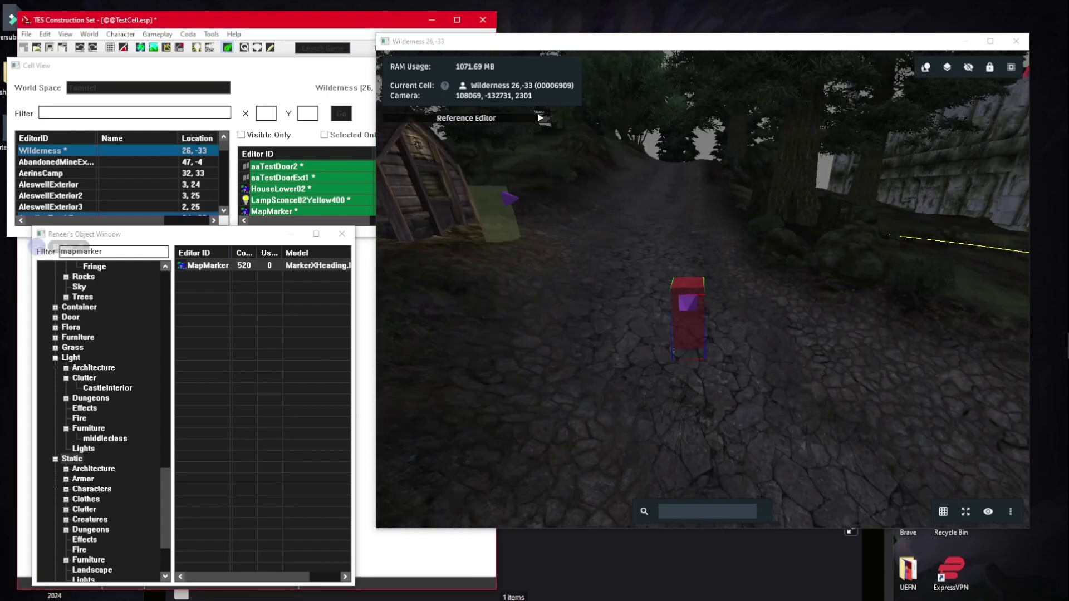
pyautogui.moveTo(687, 310)
pyautogui.mouseDown(button='middle')
pyautogui.moveTo(530, 239)
pyautogui.moveTo(722, 367)
pyautogui.moveTo(778, 367)
pyautogui.mouseUp(button='middle')
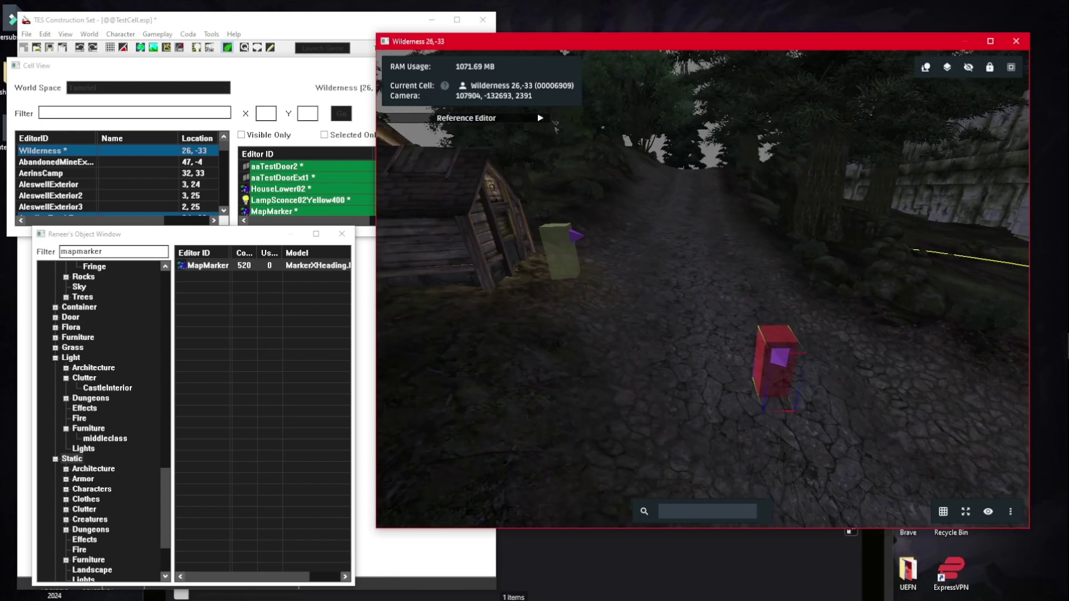
pyautogui.click(26, 34)
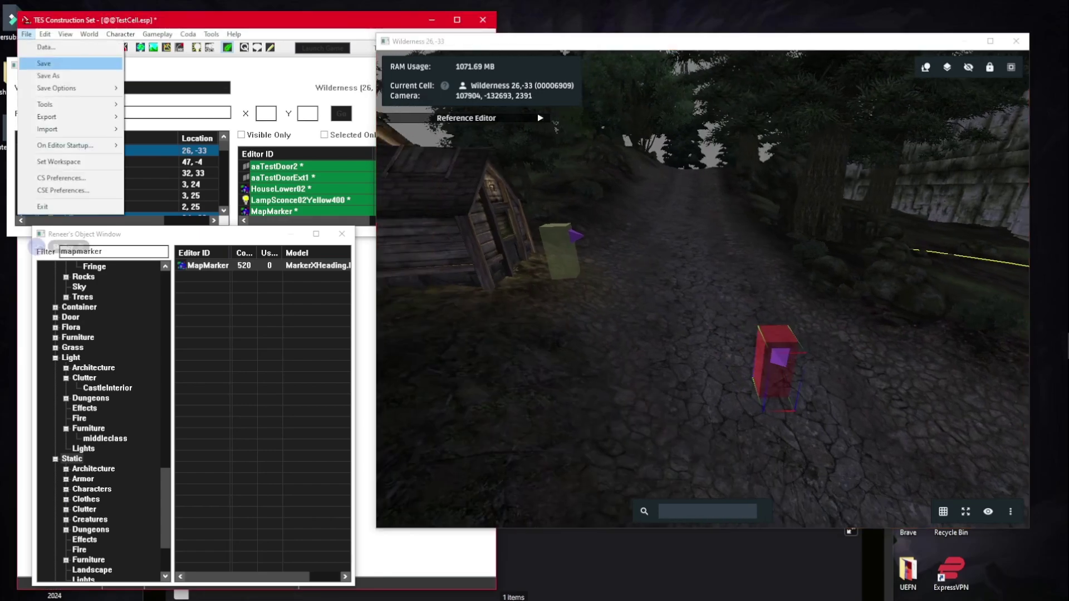
pyautogui.click(34, 63)
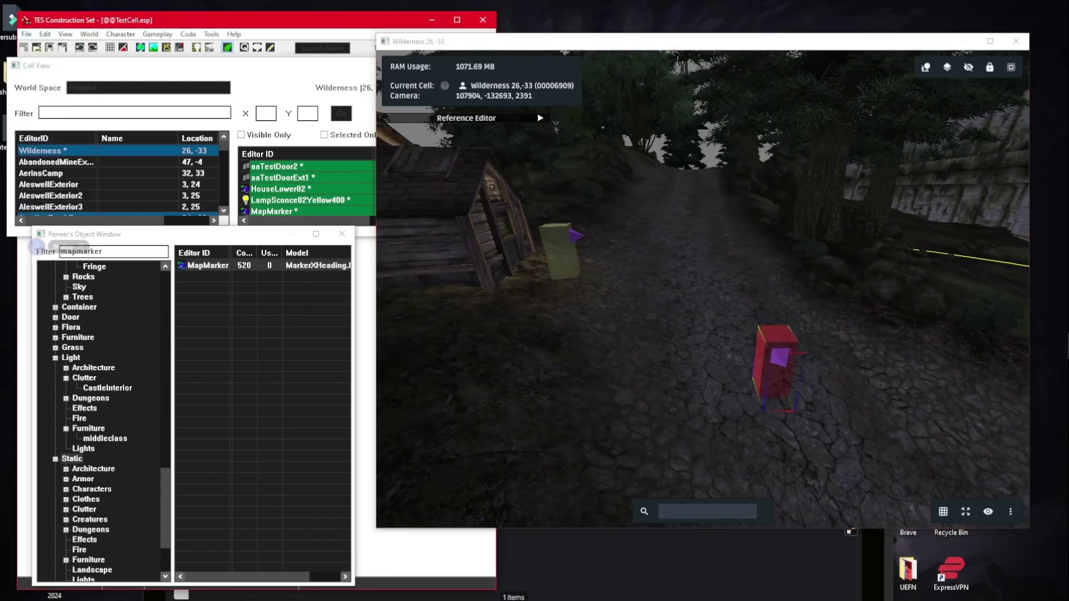
# Switch the cell list to the Interiors world space and open the TestDan cell for editing.
pyautogui.click(126, 88)
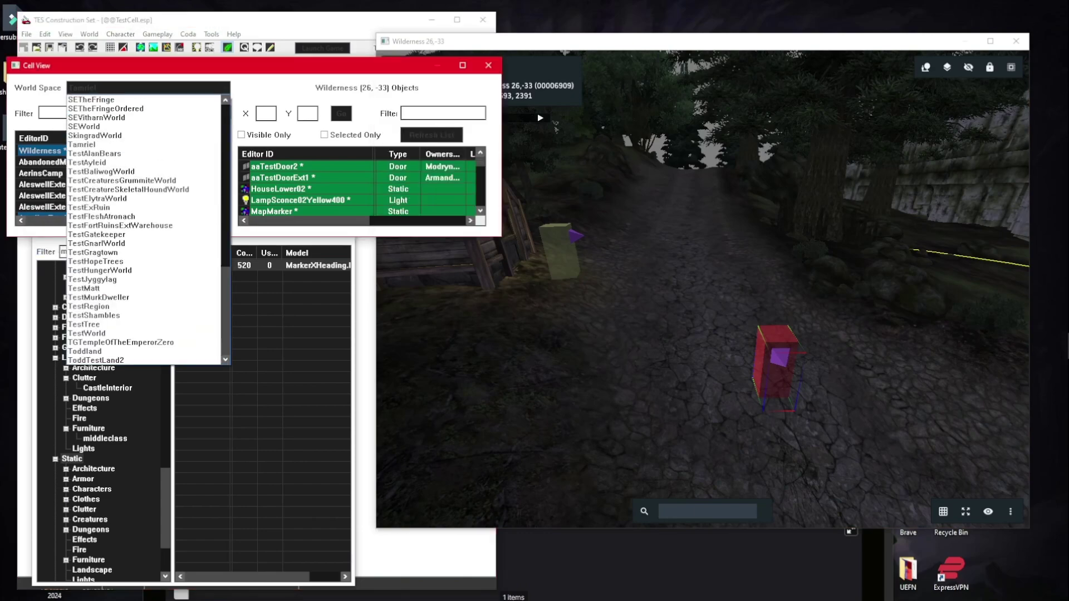
pyautogui.moveTo(224, 306); pyautogui.dragTo(225, 127)
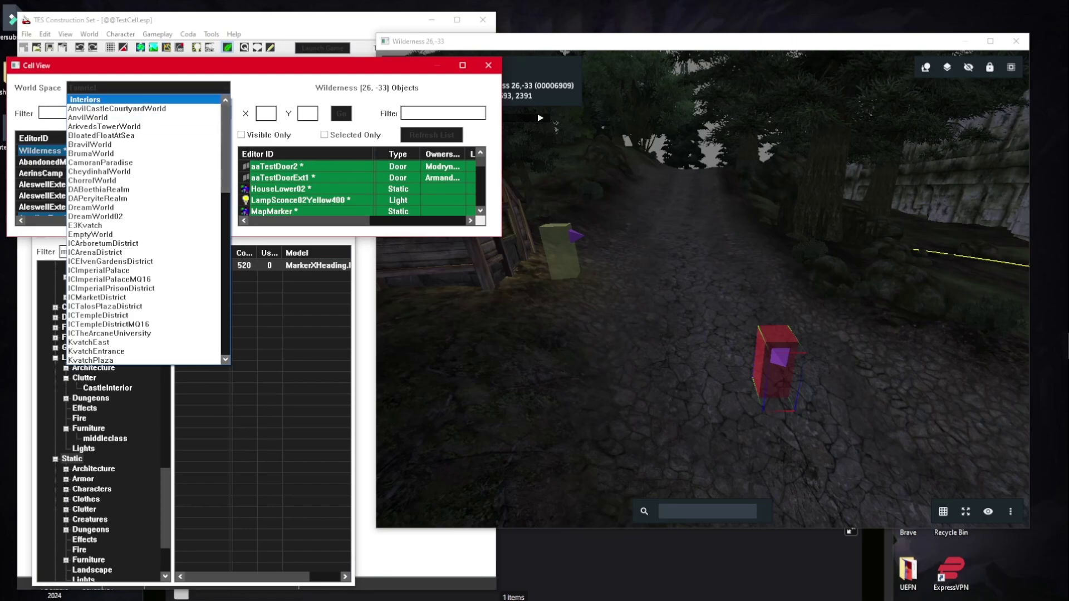
pyautogui.click(83, 100)
pyautogui.rightClick(74, 150)
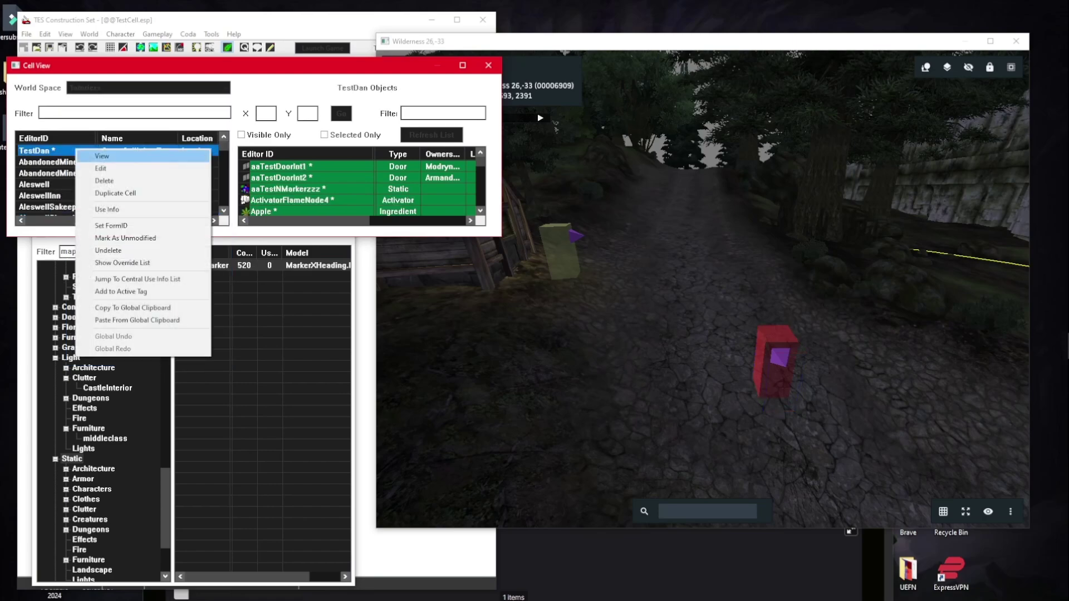
pyautogui.click(89, 153)
# Set the TestDan cell's ambient lighting to red 70, green 70 and blue 70.
pyautogui.click(504, 80)
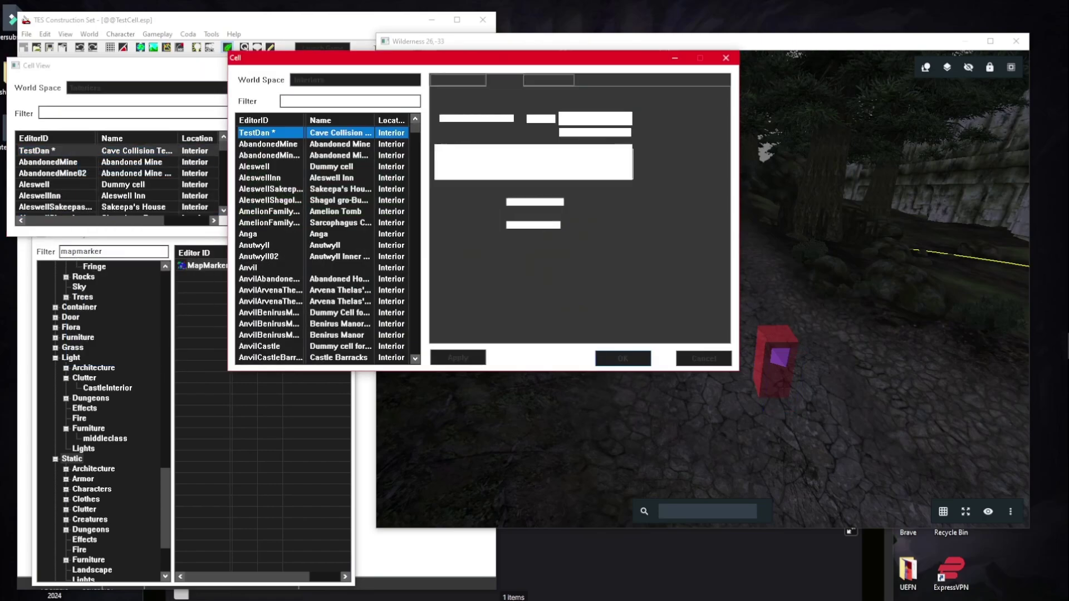
pyautogui.doubleClick(459, 104)
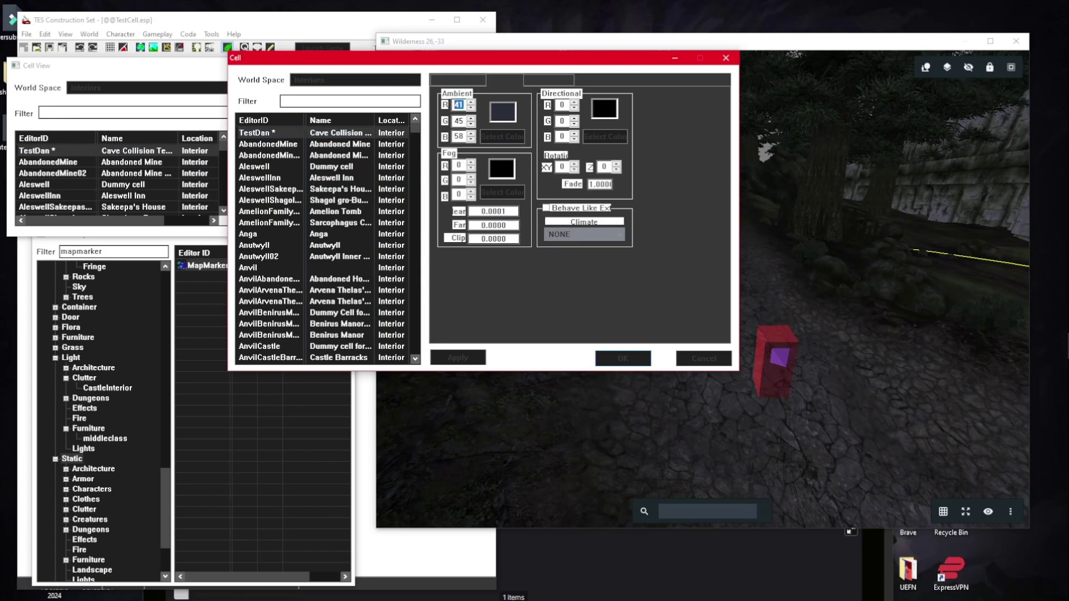
pyautogui.write('70')
pyautogui.press('Tab')
pyautogui.write('70')
pyautogui.press('Tab')
pyautogui.write('70')
# Set the TestDan cell's owner faction to PlayerFaction.
pyautogui.click(548, 80)
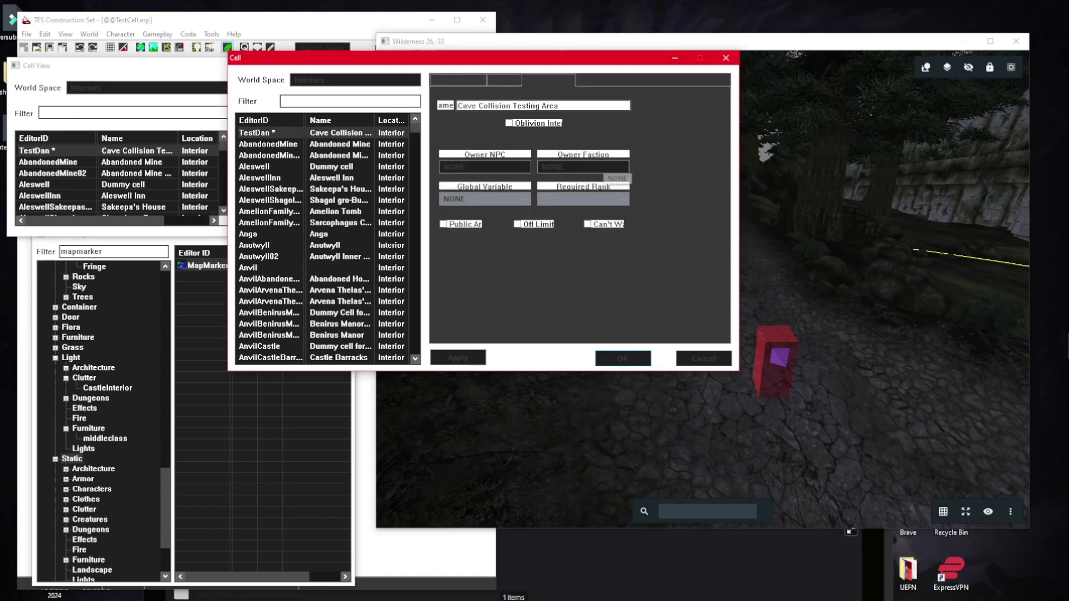
pyautogui.click(603, 166)
pyautogui.write('pl')
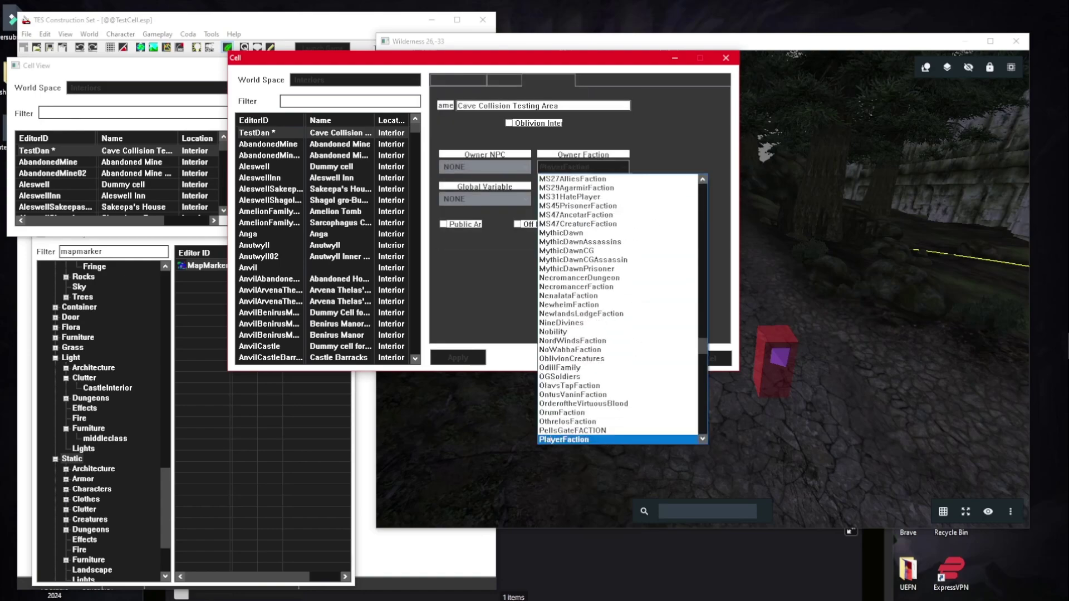
pyautogui.click(563, 440)
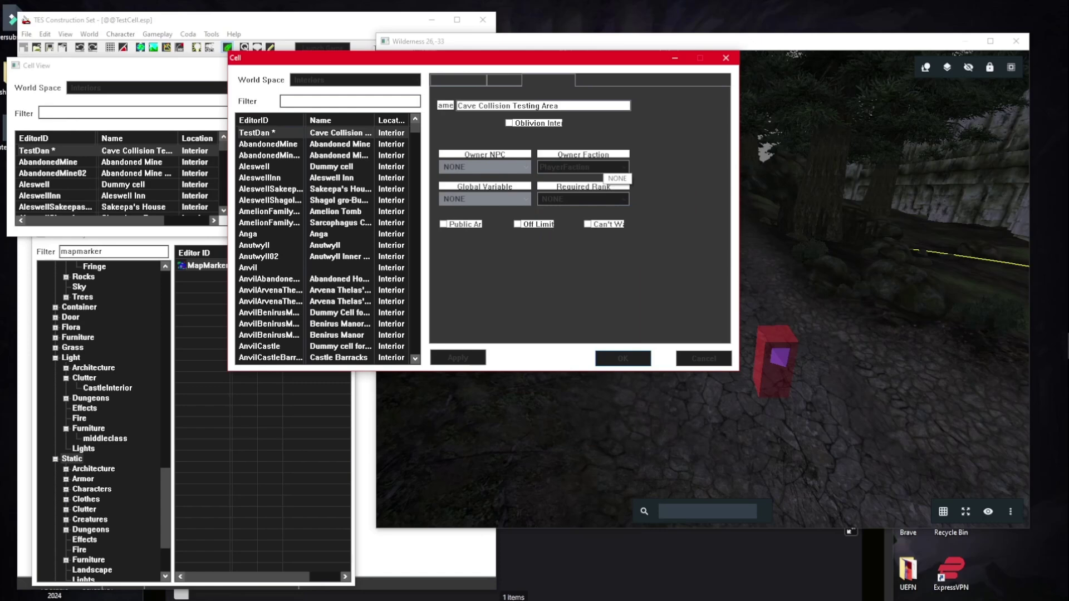
# Rename the TestDan cell to LOC_FN_TestDan, review its other settings and confirm the cell changes.
pyautogui.moveTo(559, 105); pyautogui.dragTo(457, 105)
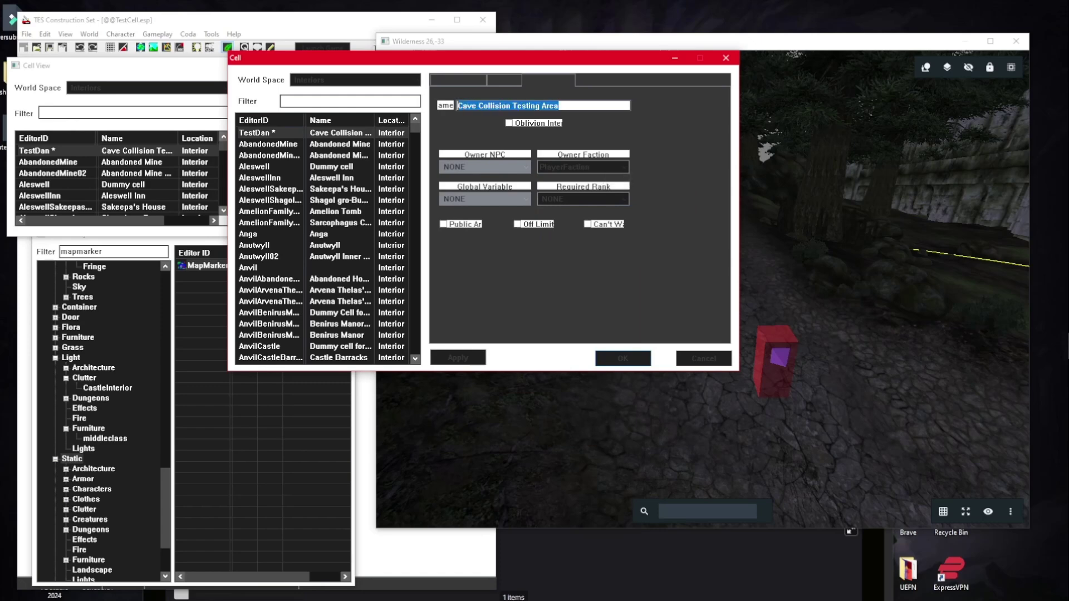
pyautogui.write('LOC_FN')
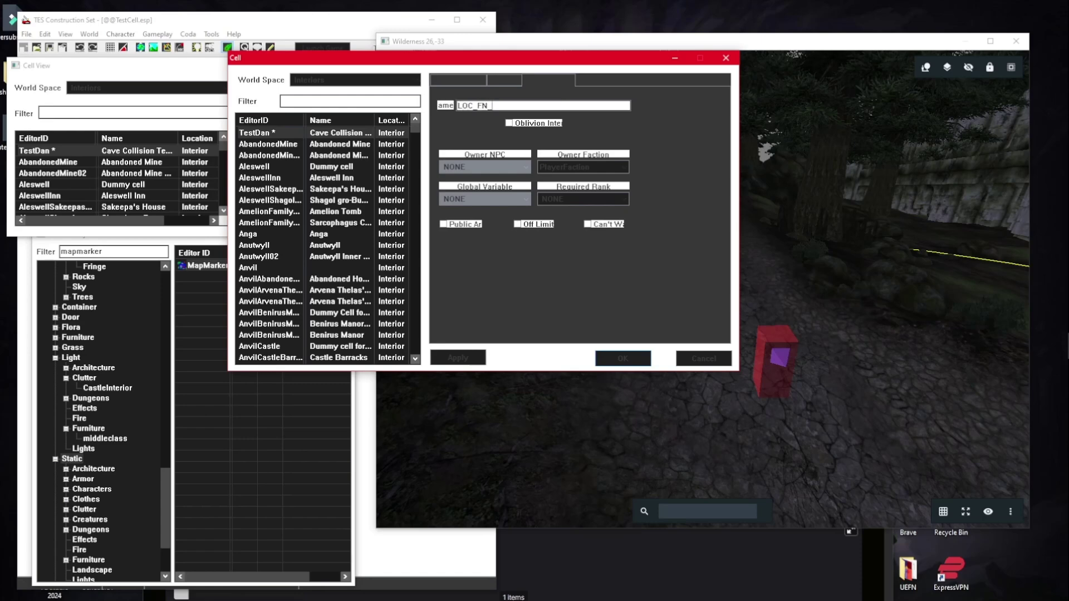
pyautogui.write('_TestDan')
pyautogui.click(458, 79)
pyautogui.click(504, 80)
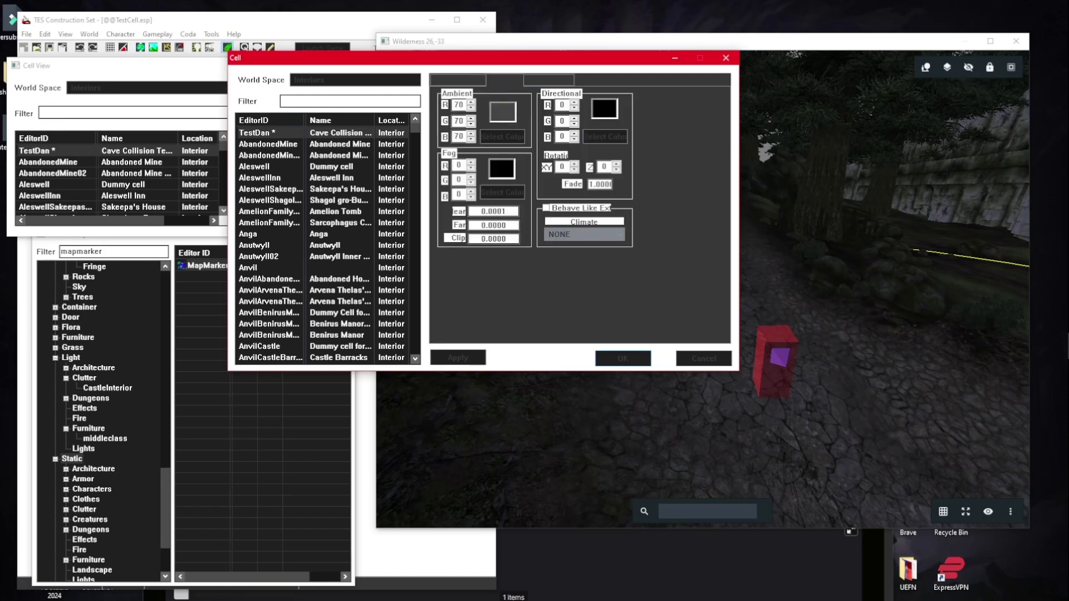
pyautogui.hotkey('ctrl', 'shift', 'Tab')
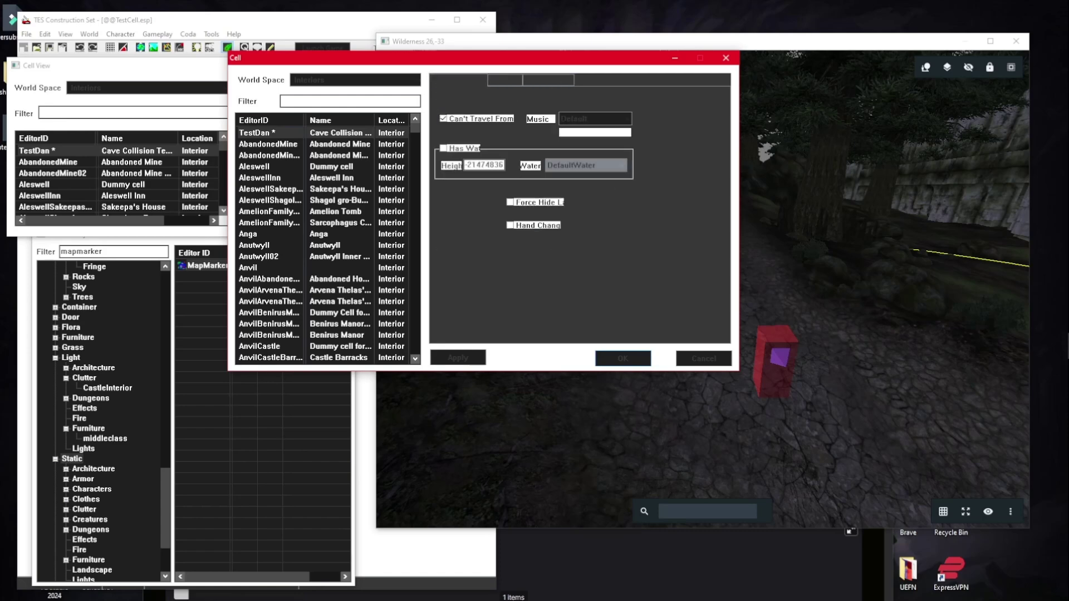
pyautogui.hotkey('ctrl', 'shift', 'Tab')
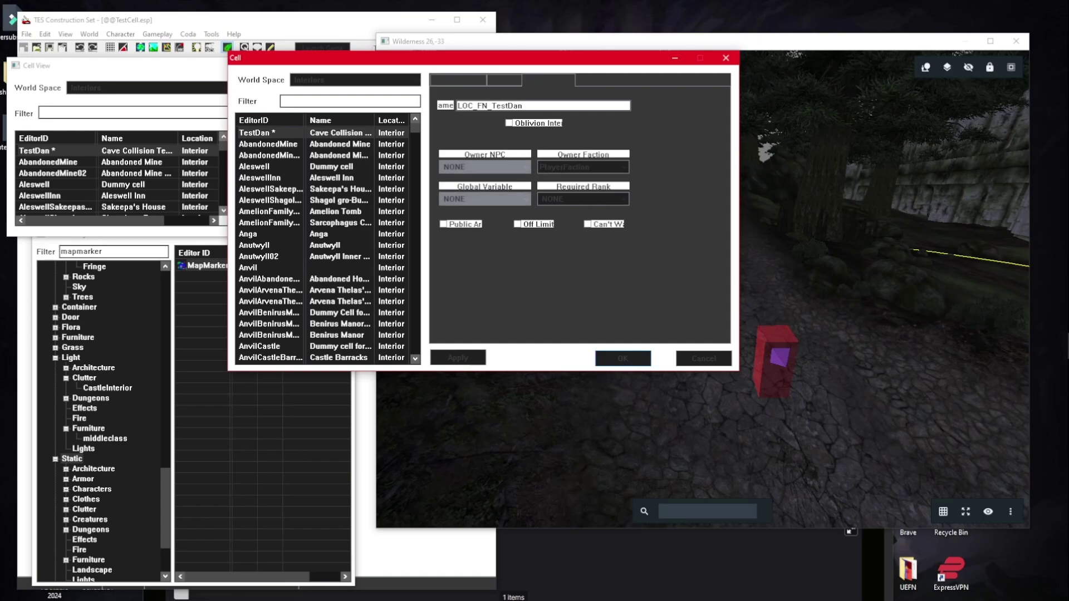
pyautogui.press('Return')
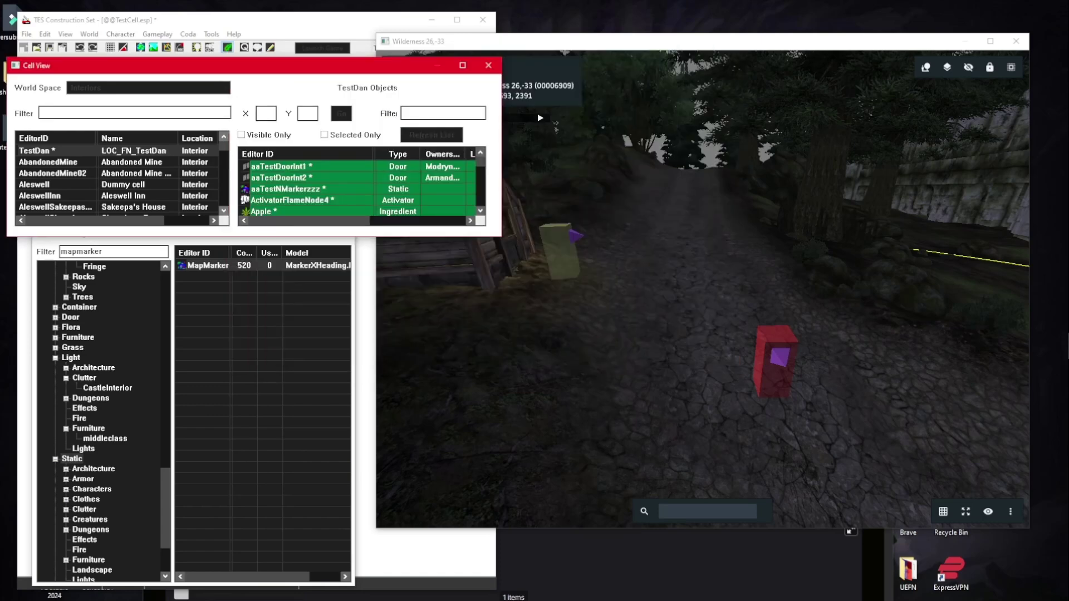
# Save the plugin with the updated TestDan cell settings.
pyautogui.hotkey('alt', 'f')
pyautogui.press('Down')
pyautogui.press('Return')
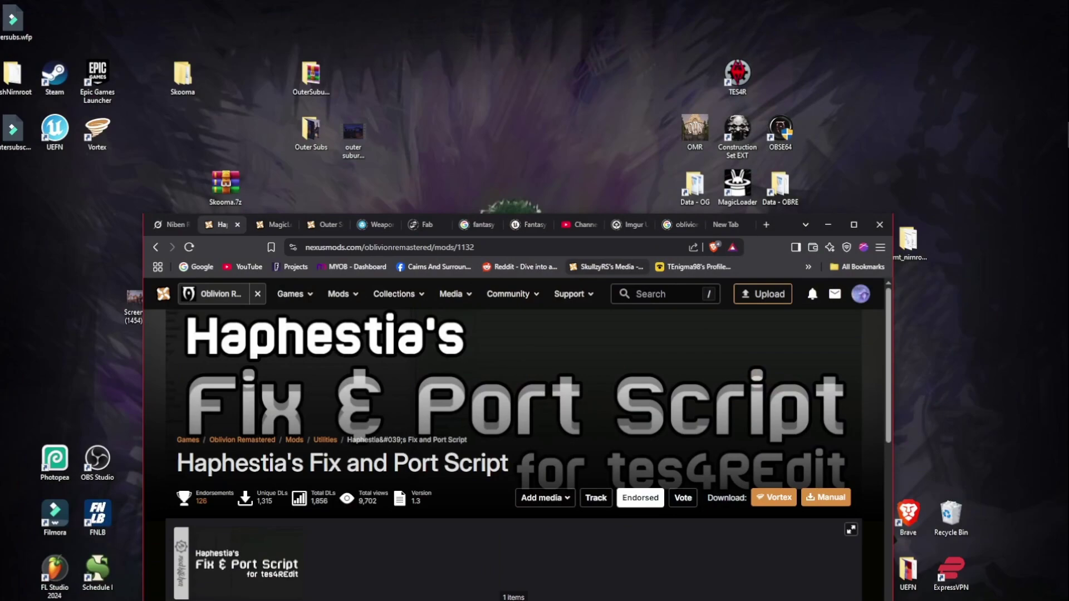
# Open the Data folders of the original Oblivion and Oblivion Remastered and arrange the two windows side by side.
pyautogui.moveTo(786, 225)
pyautogui.mouseDown()
pyautogui.moveTo(781, 179)
pyautogui.moveTo(789, 217)
pyautogui.mouseUp()
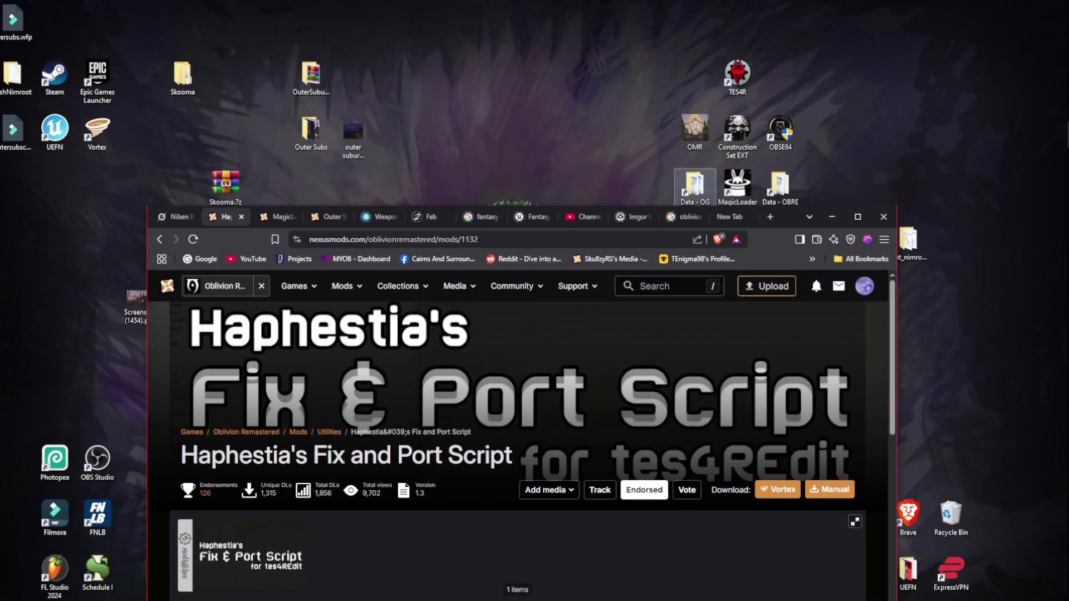
pyautogui.doubleClick(695, 184)
pyautogui.doubleClick(779, 184)
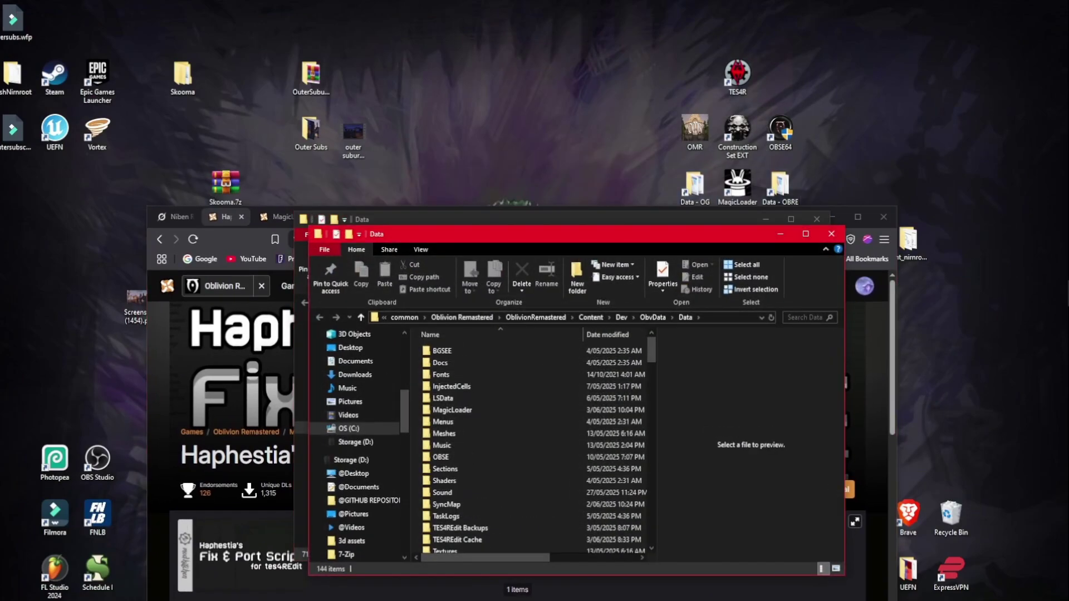
pyautogui.moveTo(707, 234); pyautogui.dragTo(866, 218)
pyautogui.moveTo(390, 220); pyautogui.dragTo(124, 166)
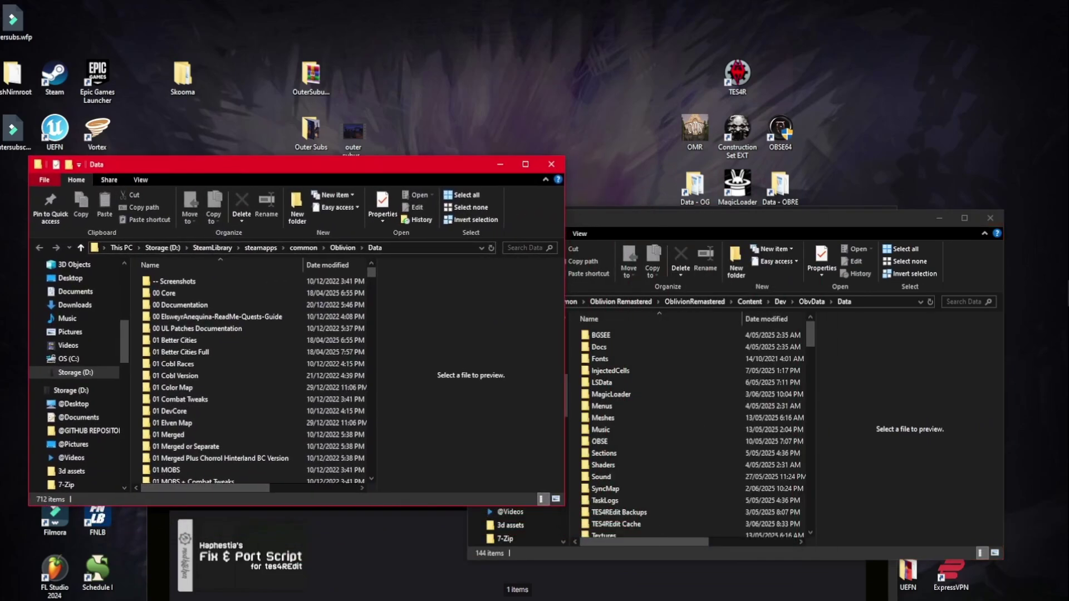
pyautogui.moveTo(779, 218); pyautogui.dragTo(841, 170)
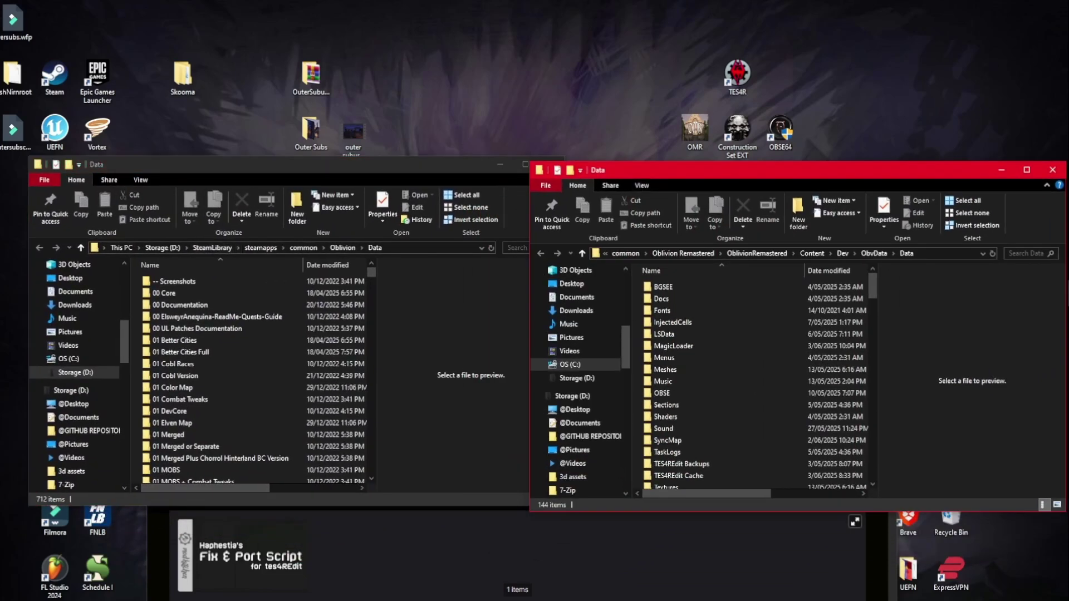
pyautogui.moveTo(212, 165); pyautogui.dragTo(206, 165)
pyautogui.click(779, 170)
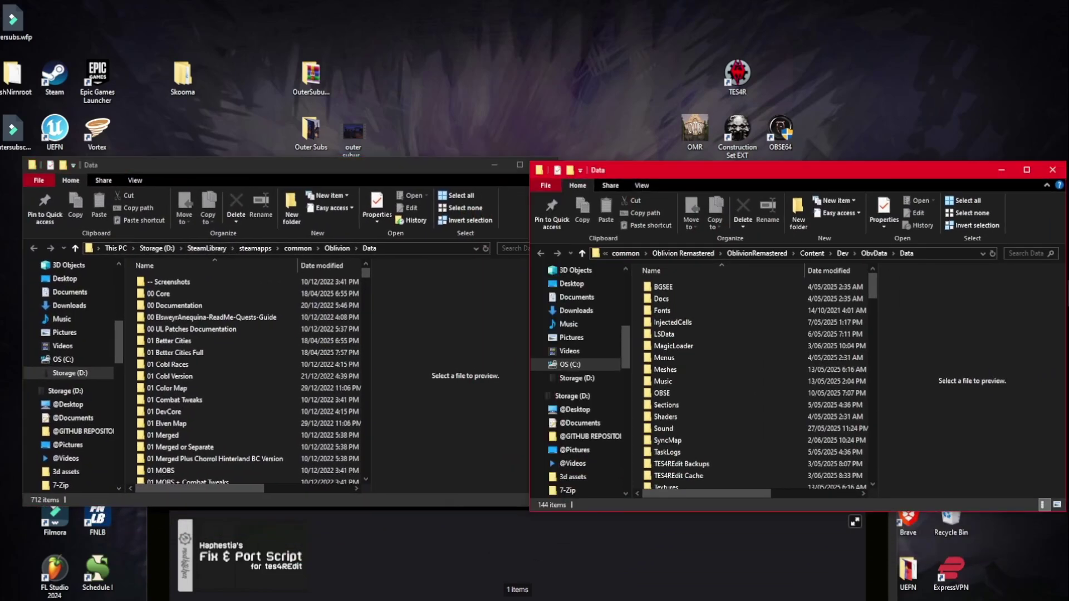
pyautogui.scroll(-17, 245, 321)
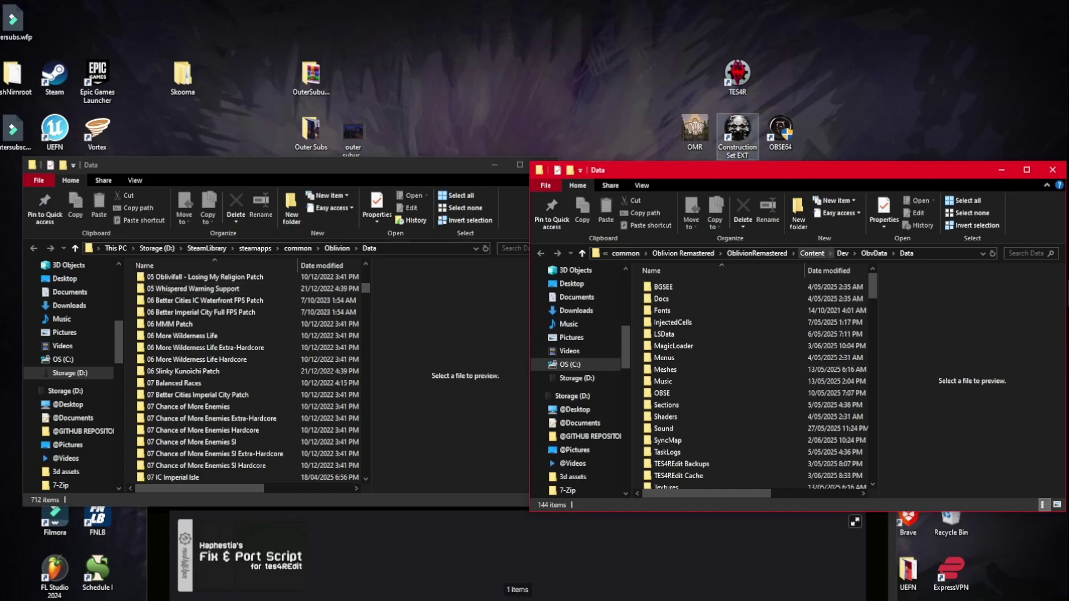
pyautogui.moveTo(366, 288); pyautogui.dragTo(366, 341)
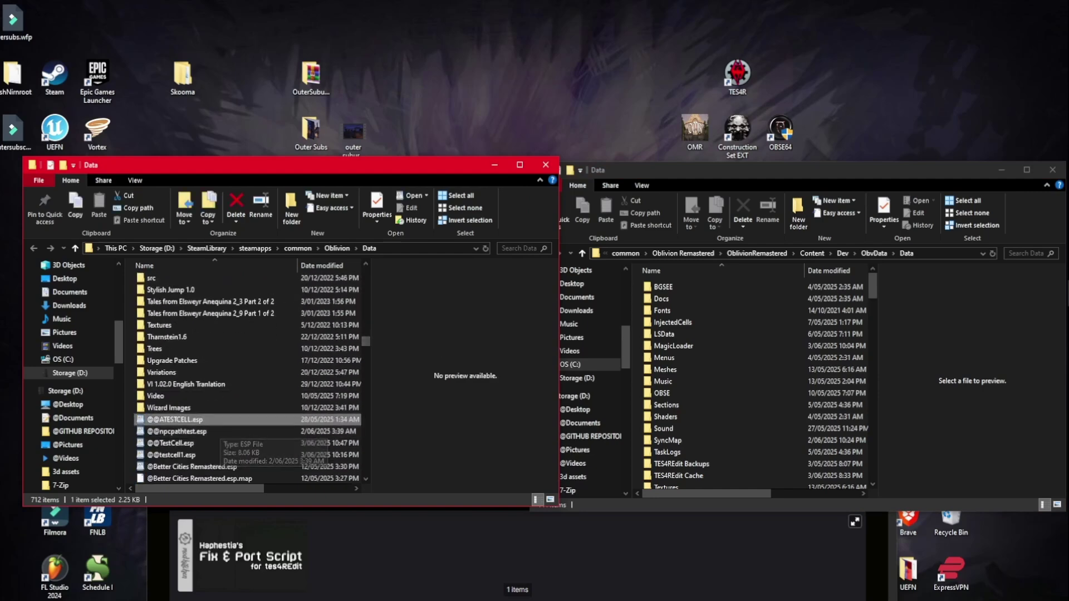
pyautogui.click(194, 443)
pyautogui.moveTo(195, 443); pyautogui.dragTo(940, 386)
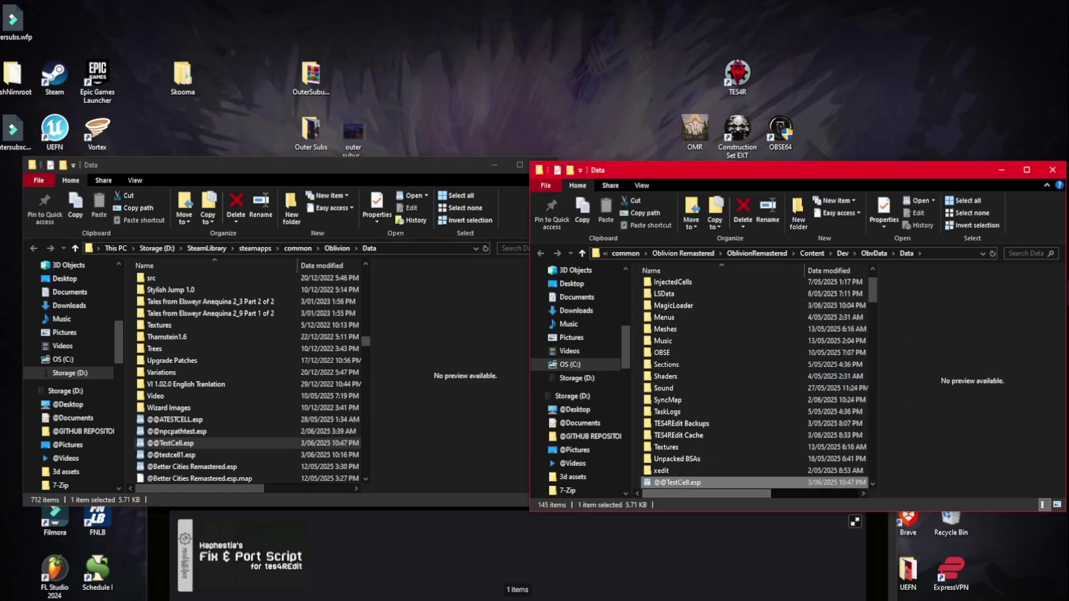
pyautogui.press('F2')
pyautogui.hotkey('ctrl', 'a')
pyautogui.hotkey('ctrl', 'c')
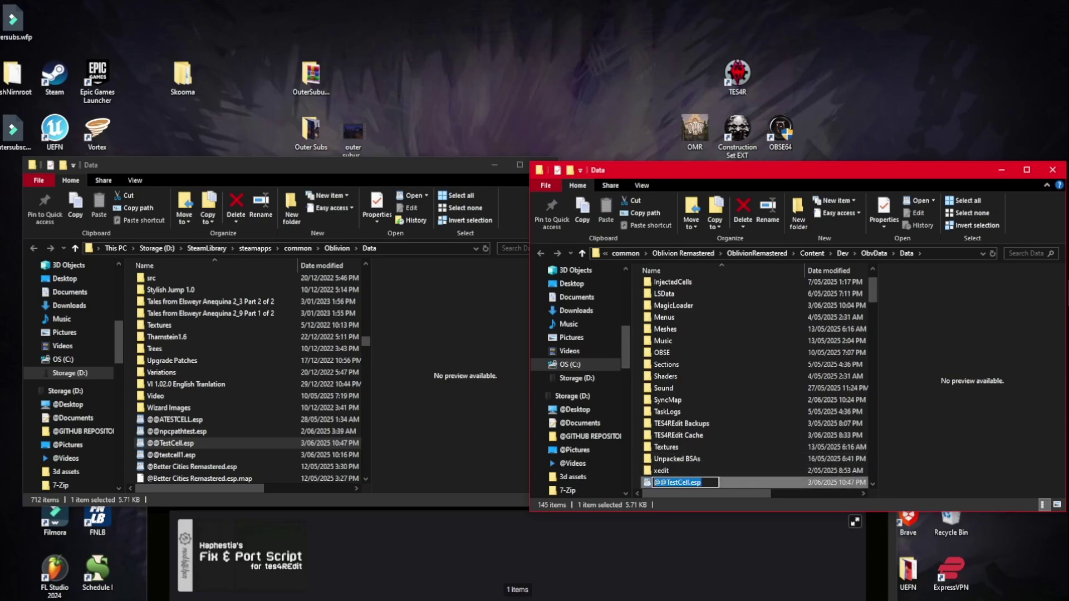
pyautogui.press('Return')
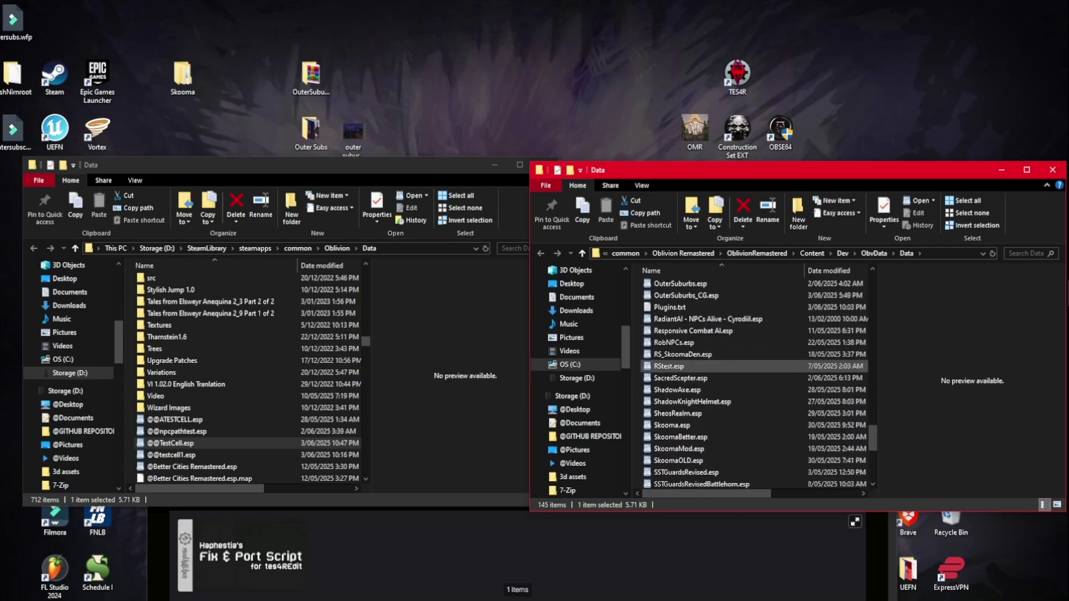
pyautogui.doubleClick(669, 377)
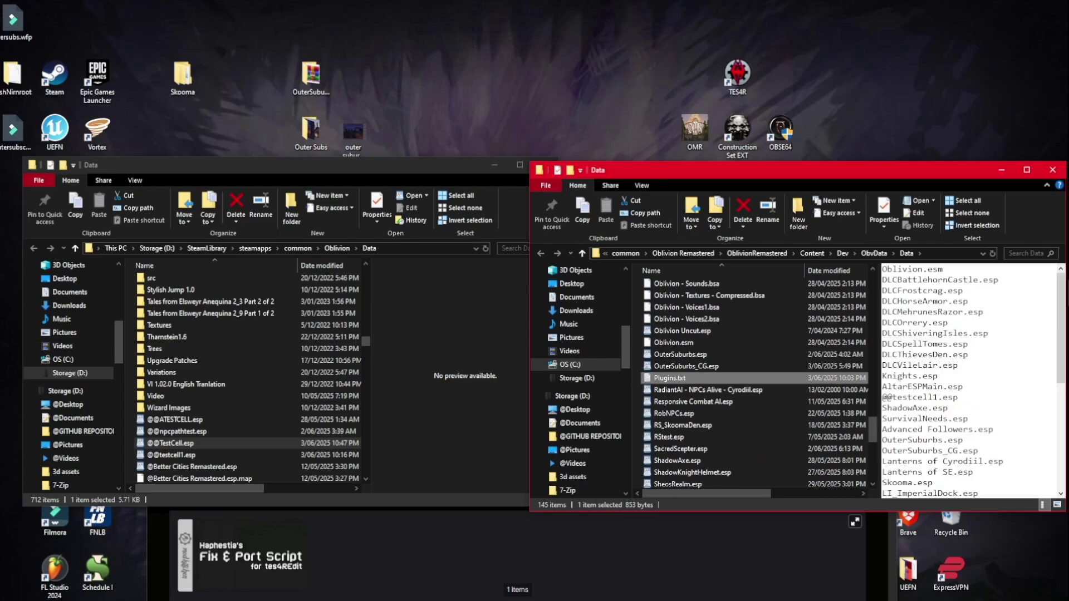
pyautogui.scroll(-4, 598, 295)
pyautogui.scroll(-3, 599, 295)
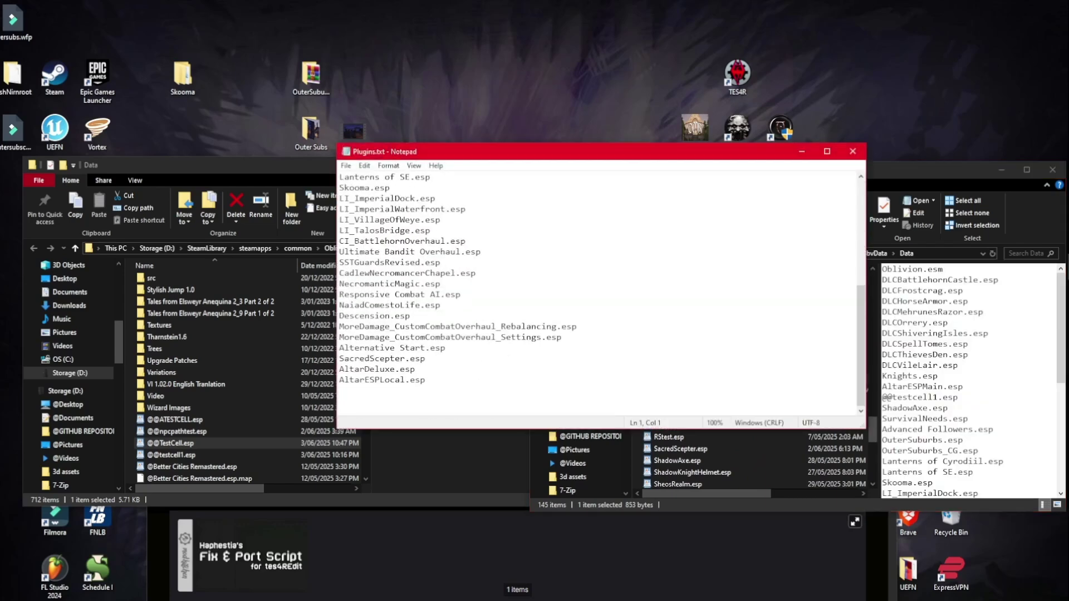
pyautogui.moveTo(425, 358); pyautogui.dragTo(340, 230)
pyautogui.scroll(4, 340, 315)
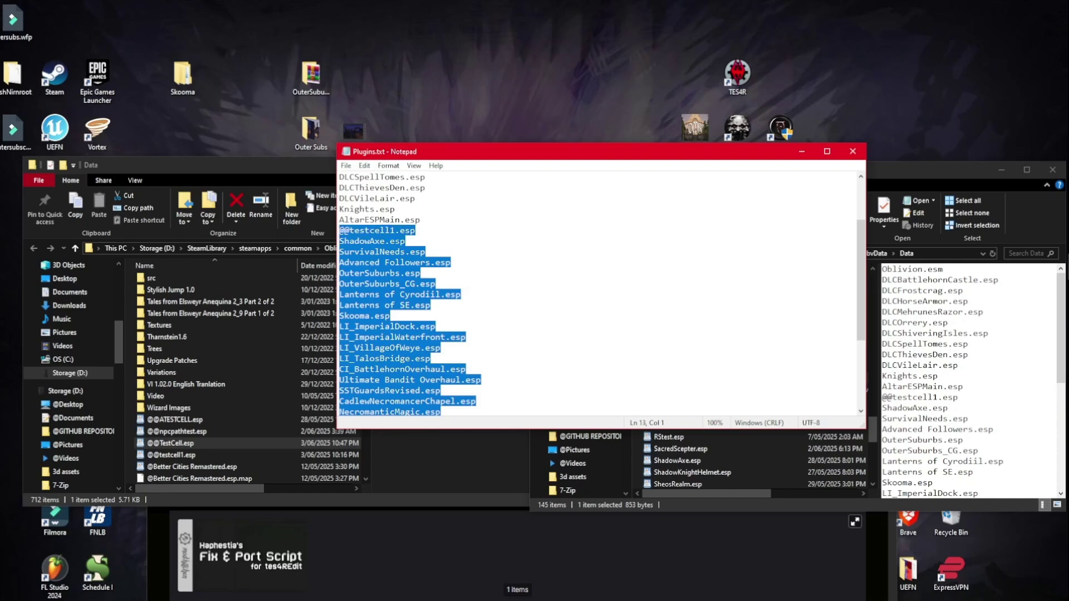
pyautogui.hotkey('ctrl', 'v')
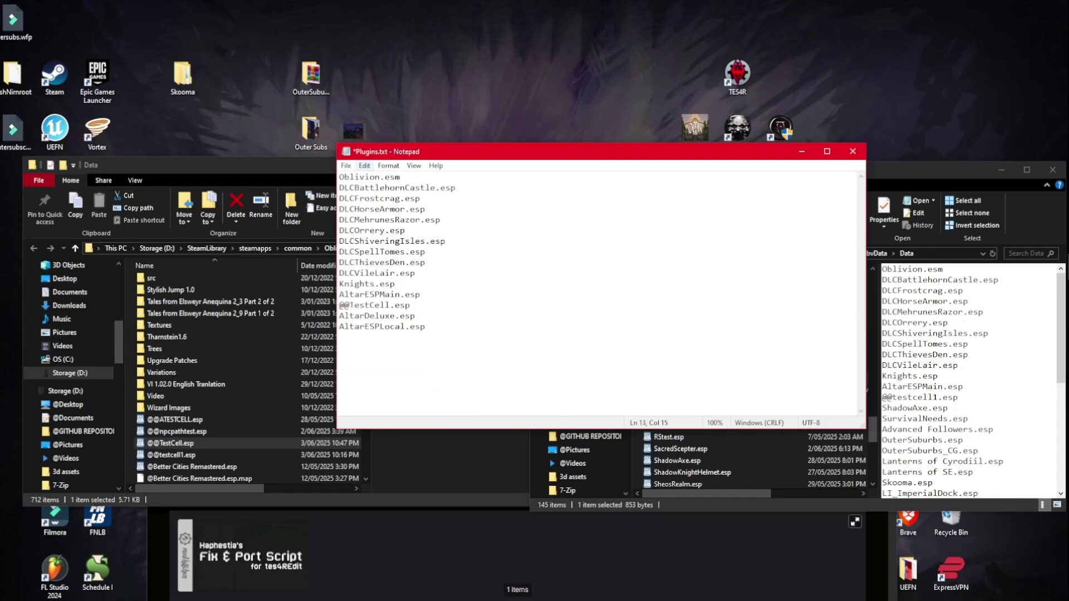
pyautogui.click(365, 166)
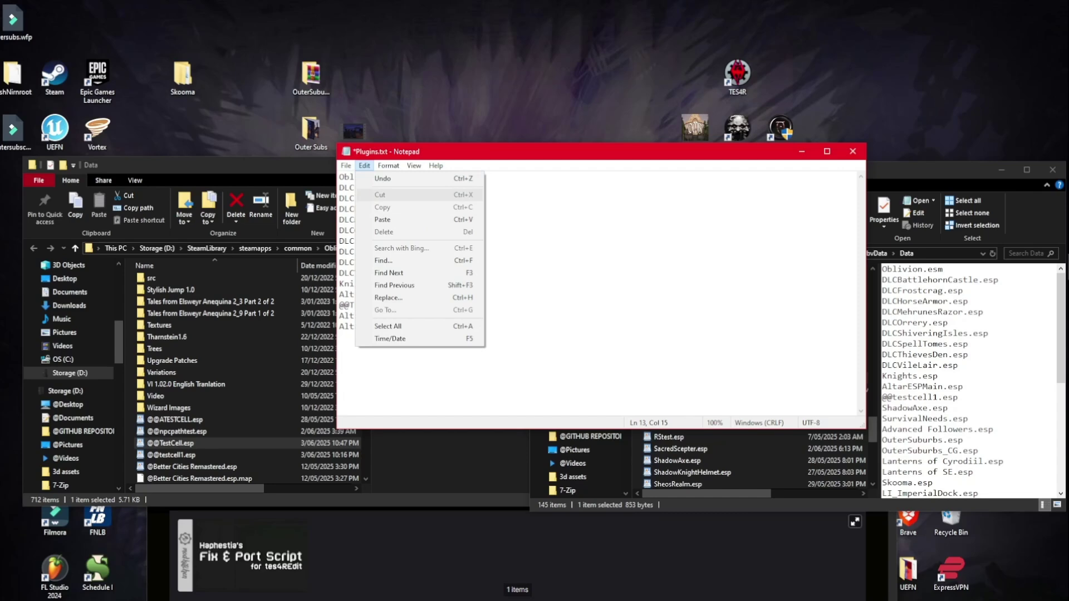
pyautogui.click(363, 216)
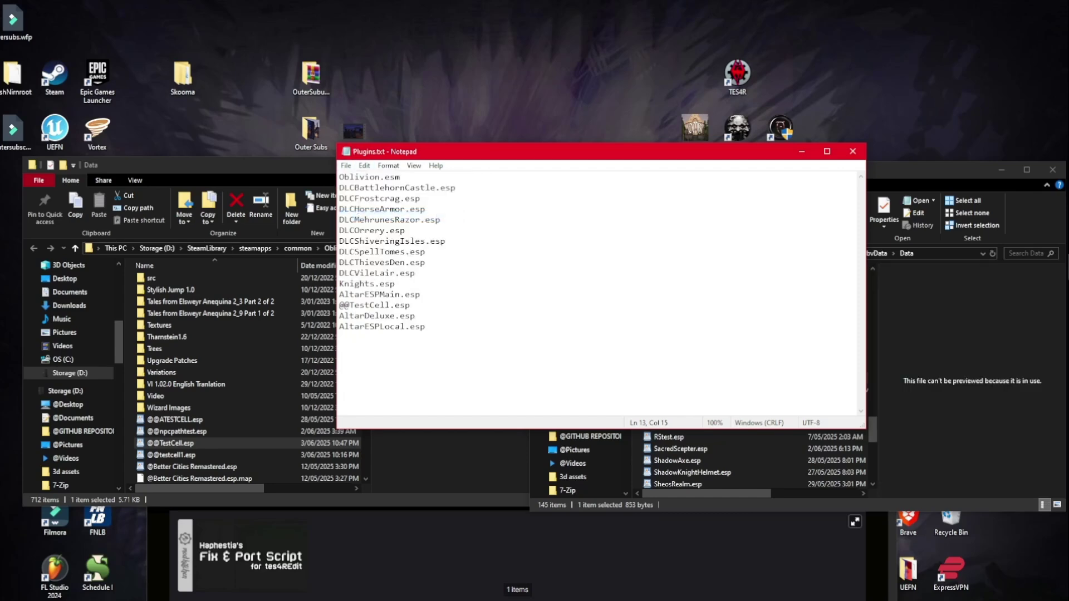
pyautogui.moveTo(425, 327); pyautogui.dragTo(339, 315)
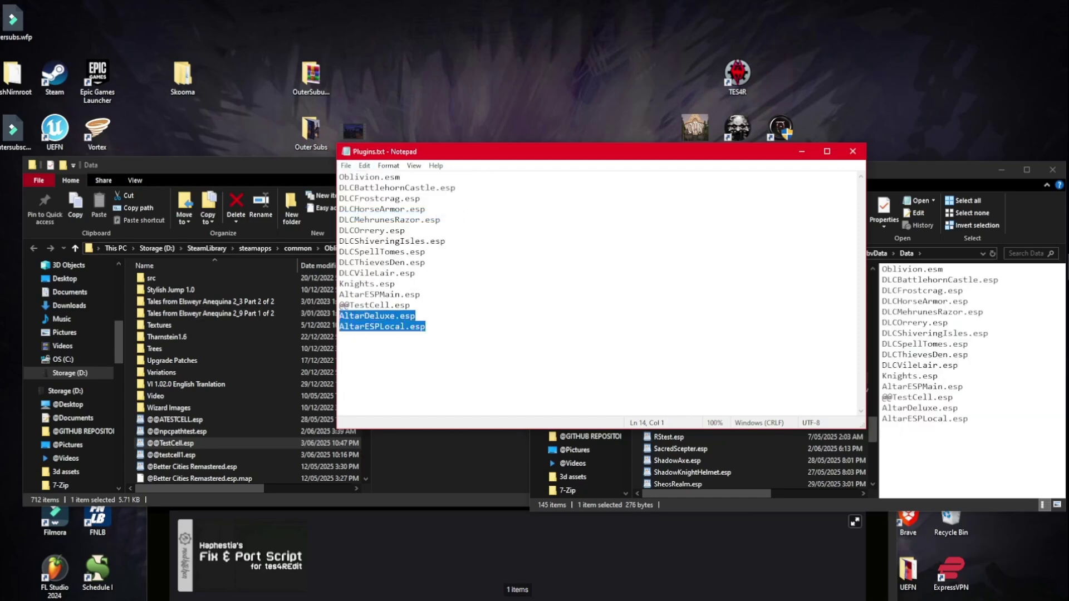
pyautogui.press('Up')
pyautogui.hotkey('shift', 'Up')
pyautogui.hotkey('ctrl', 'End')
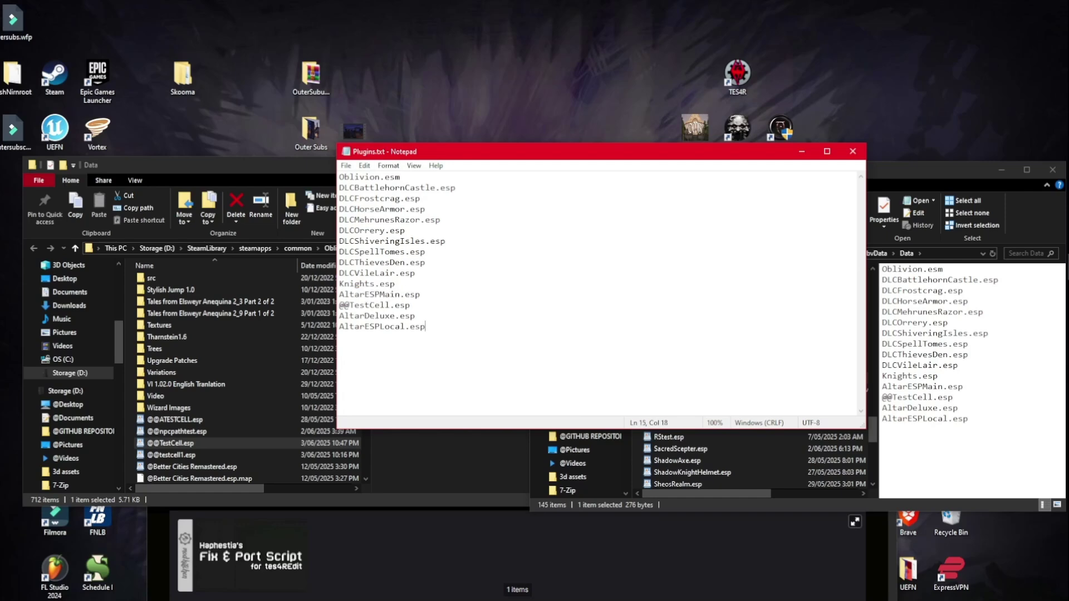
pyautogui.hotkey('alt', 'F4')
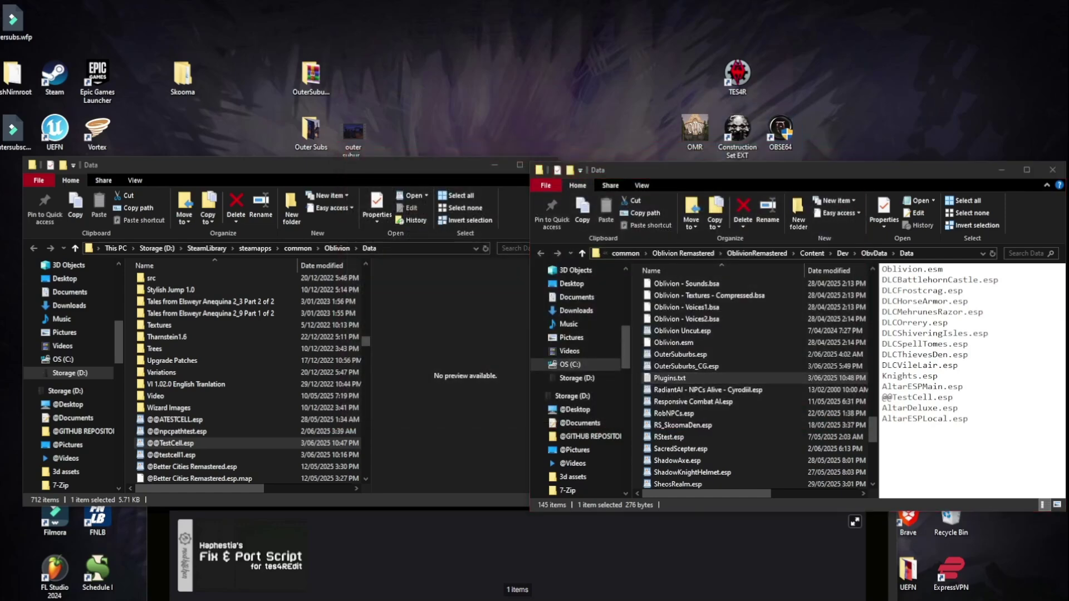
pyautogui.click(780, 132)
pyautogui.click(737, 77)
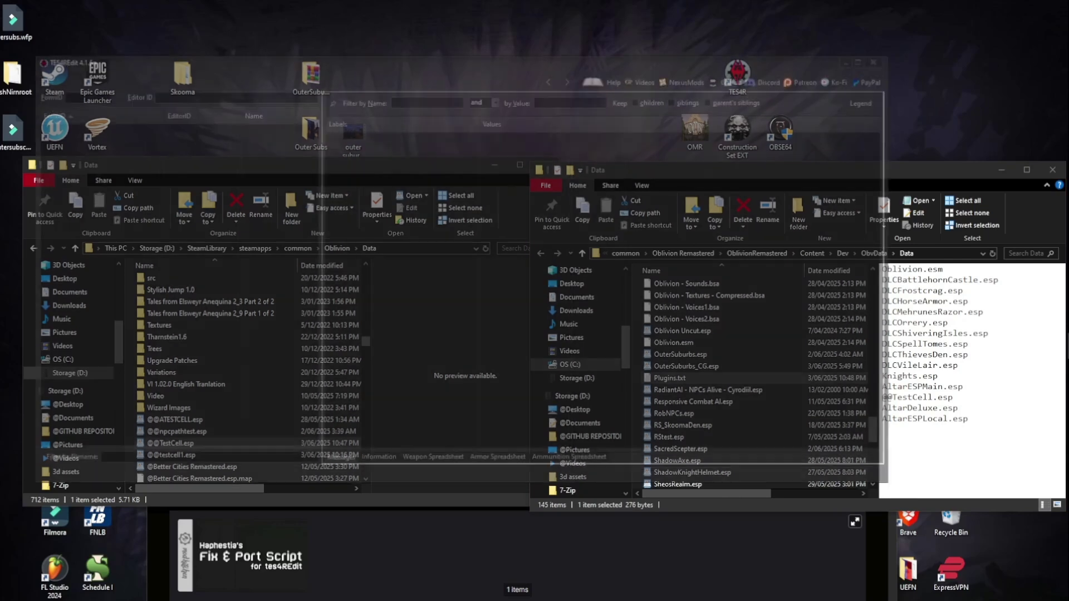
pyautogui.scroll(-20, 451, 281)
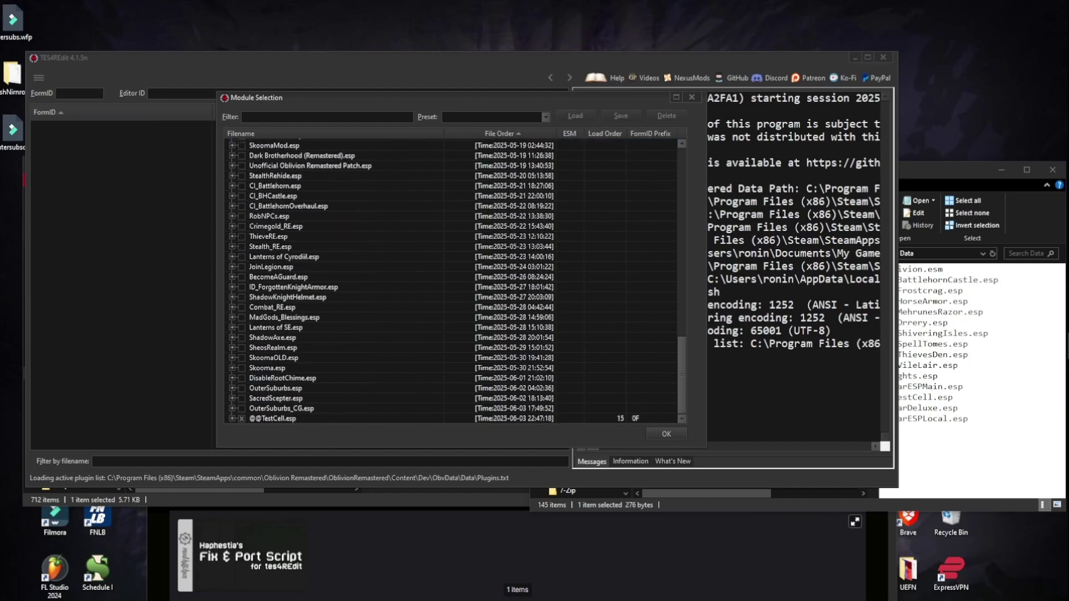
pyautogui.click(666, 434)
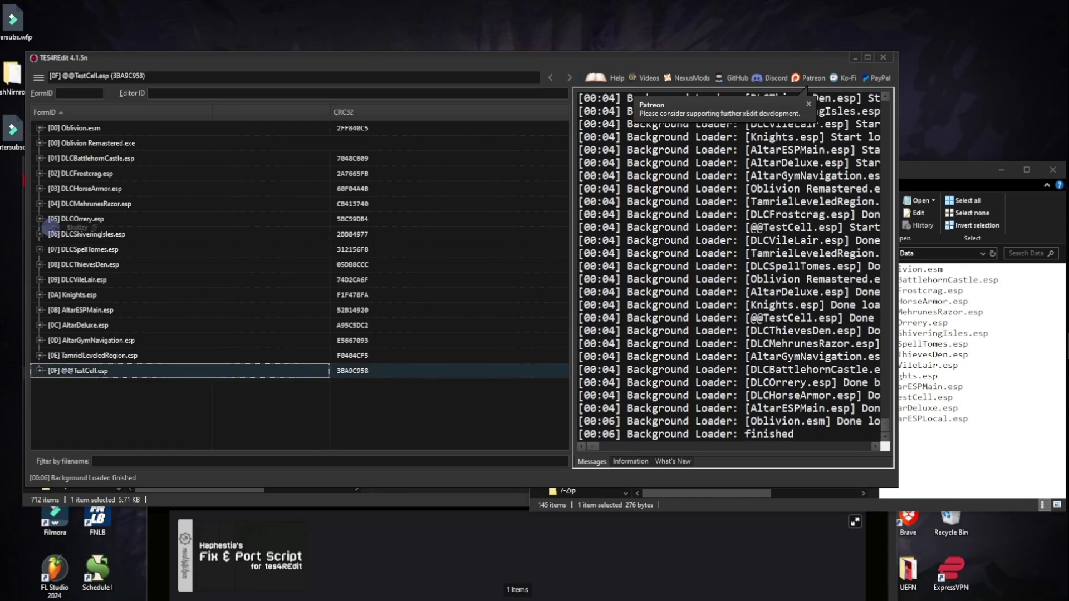
pyautogui.rightClick(87, 371)
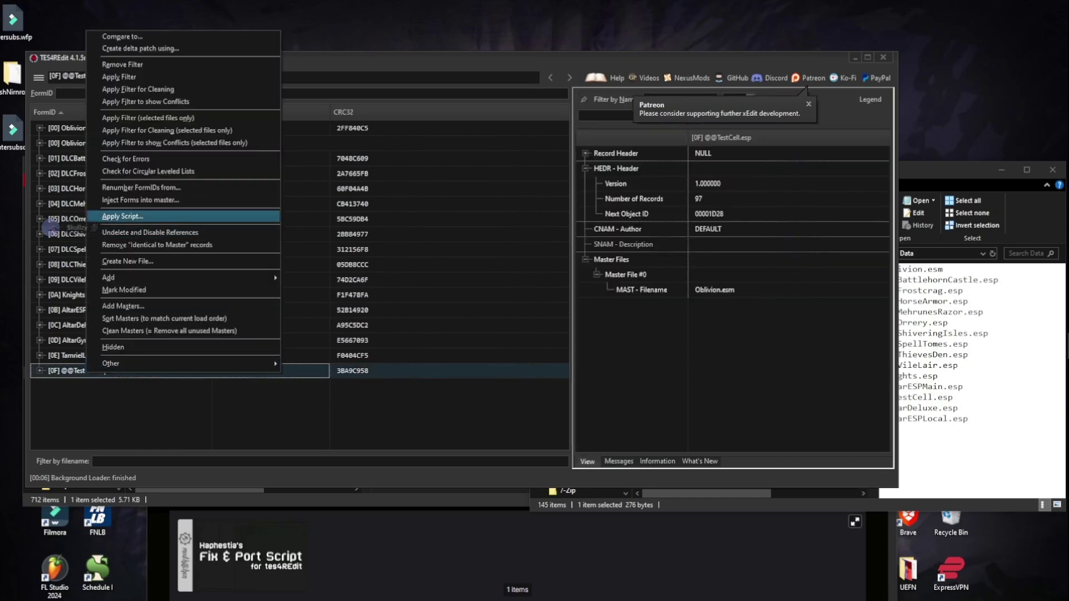
pyautogui.click(123, 216)
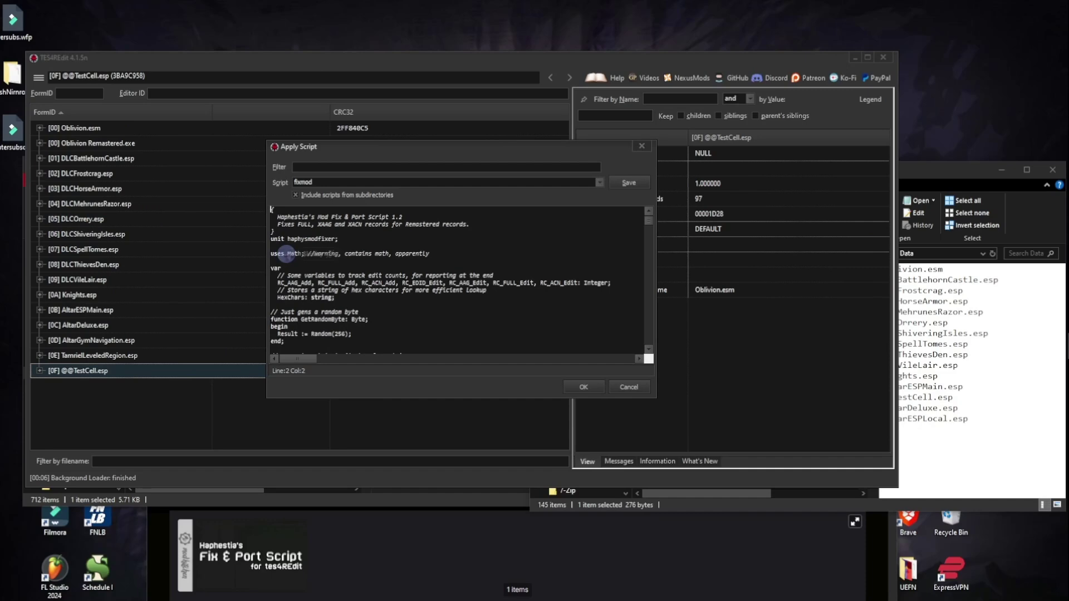
pyautogui.click(599, 183)
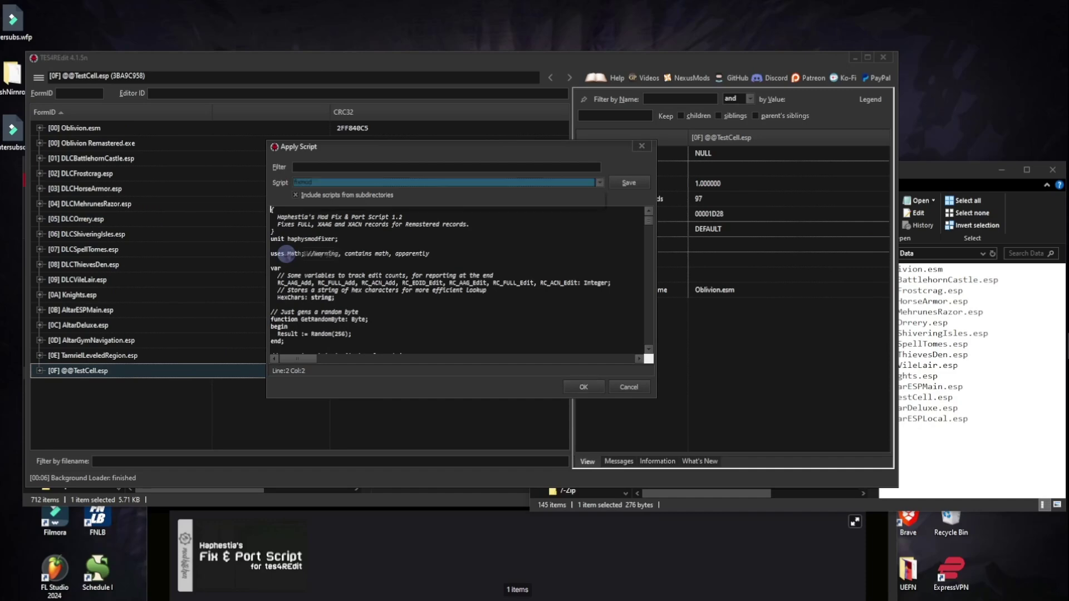
pyautogui.click(599, 183)
pyautogui.click(584, 387)
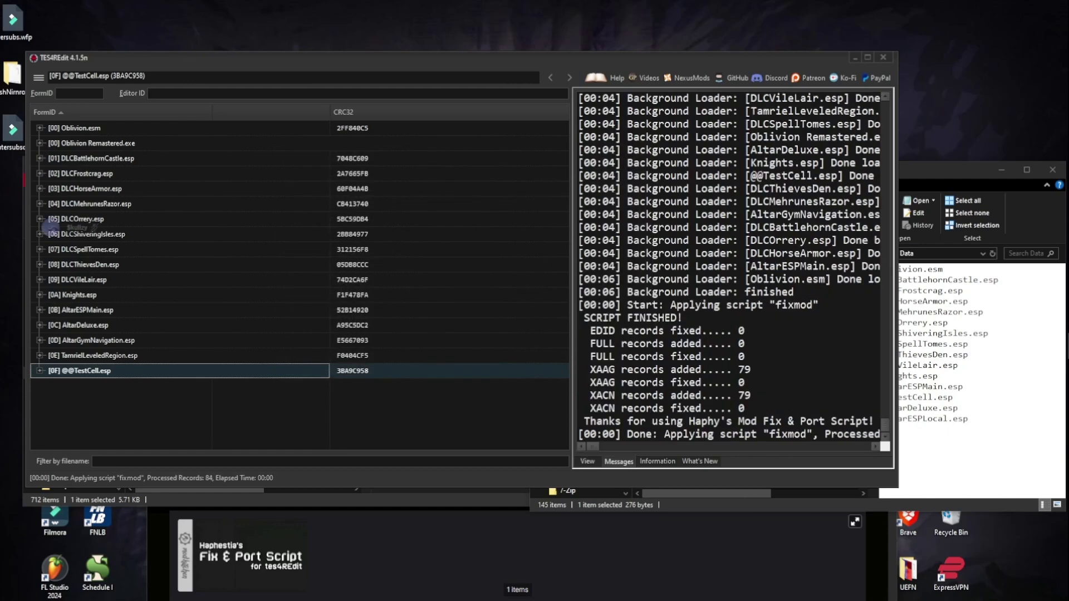
pyautogui.moveTo(590, 370); pyautogui.dragTo(755, 370)
pyautogui.click(670, 395)
pyautogui.click(40, 370)
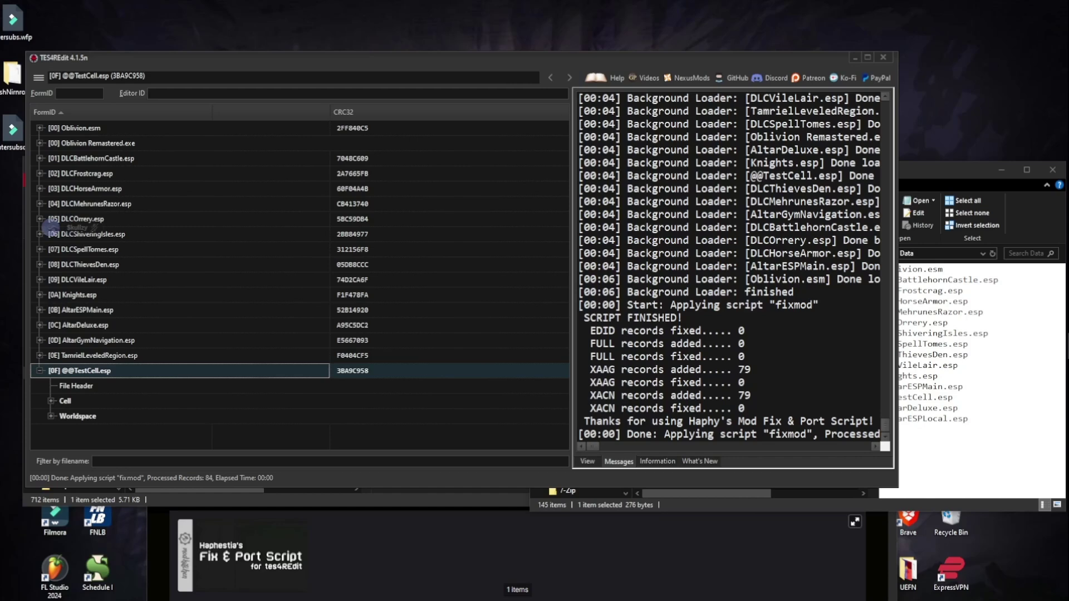
pyautogui.click(51, 416)
pyautogui.click(63, 432)
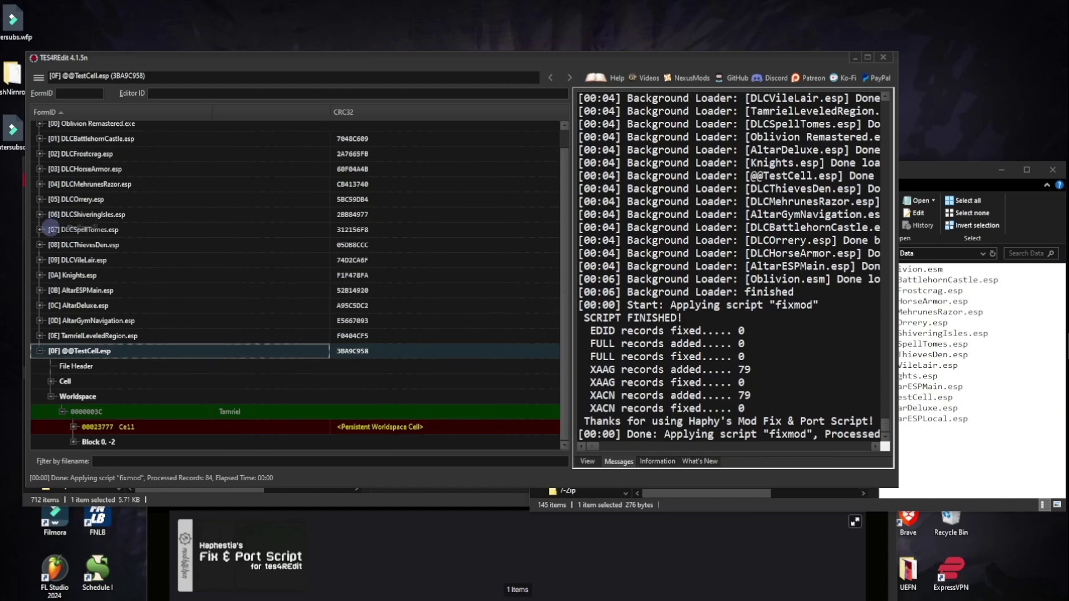
pyautogui.click(108, 427)
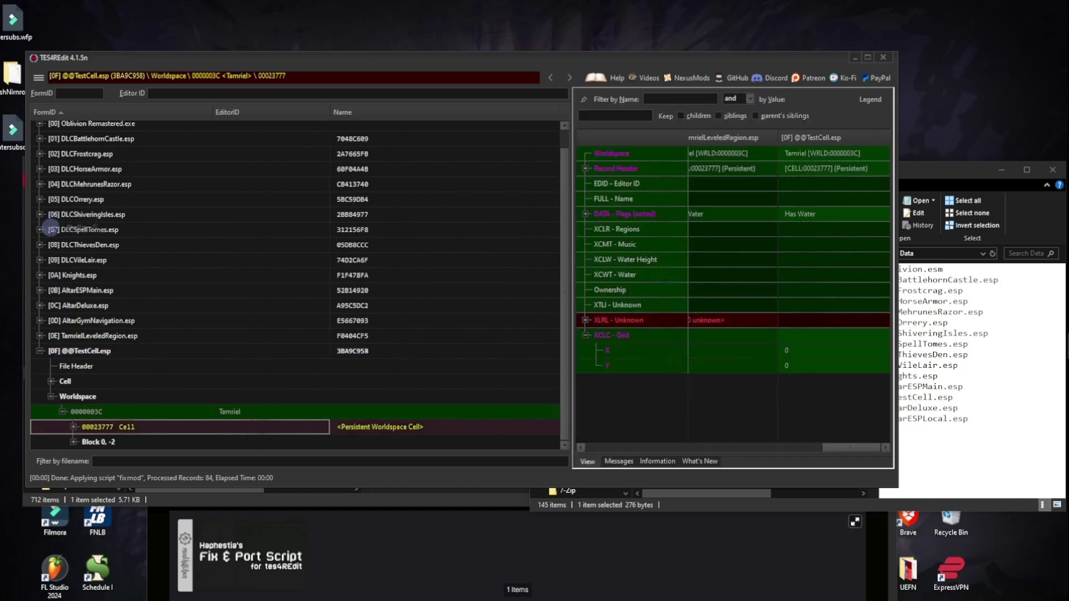
pyautogui.moveTo(731, 320); pyautogui.dragTo(808, 320)
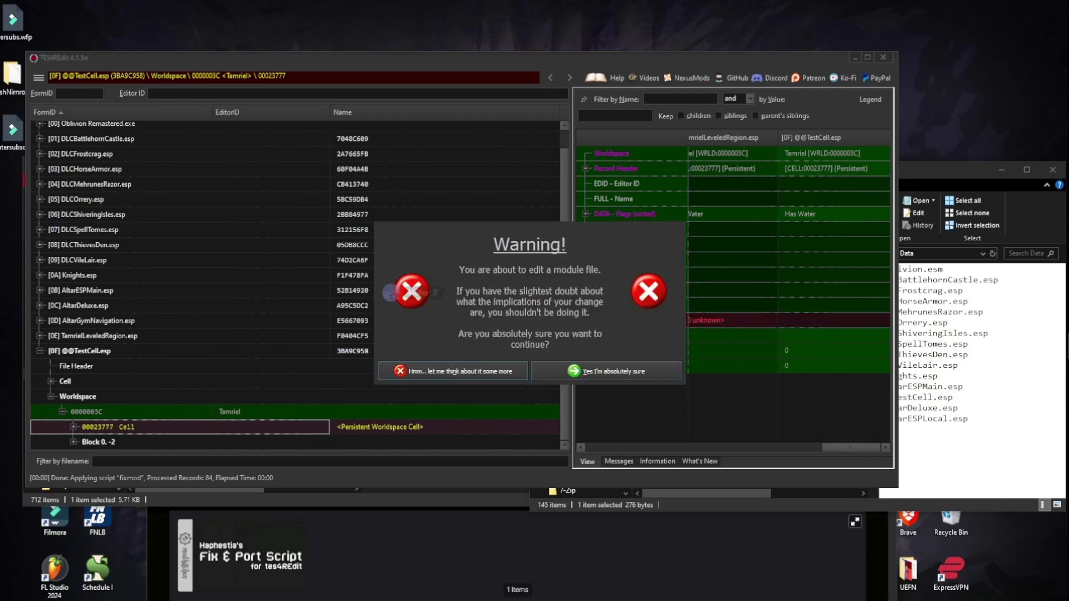
pyautogui.click(629, 372)
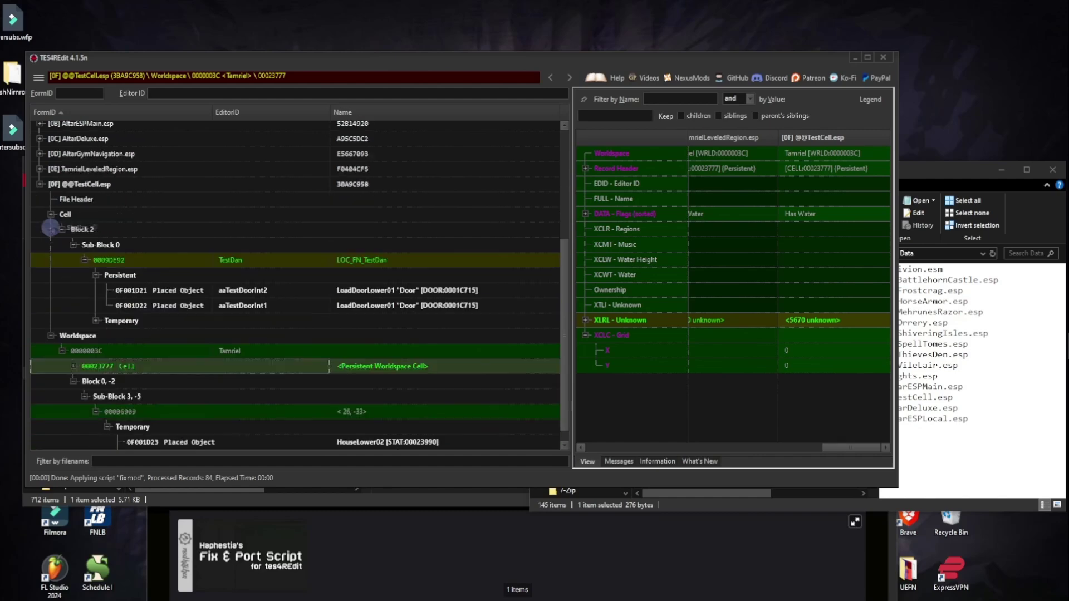
pyautogui.scroll(1, 50, 227)
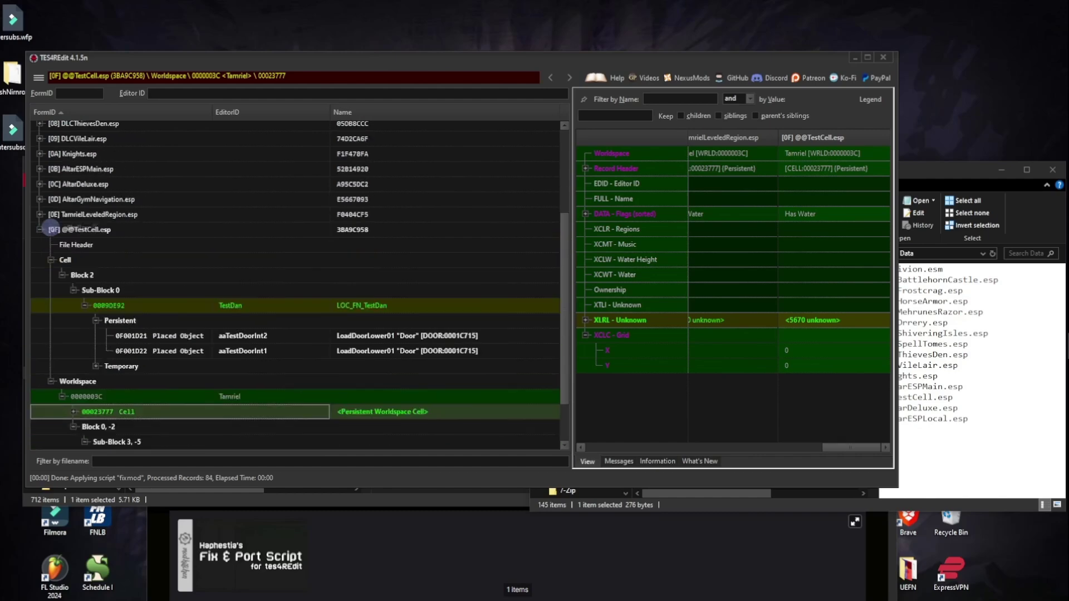
# Switch to File Explorer and open the MagicLoader folder inside the Oblivion Remastered Data folder.
pyautogui.hotkey('alt', 'Tab')
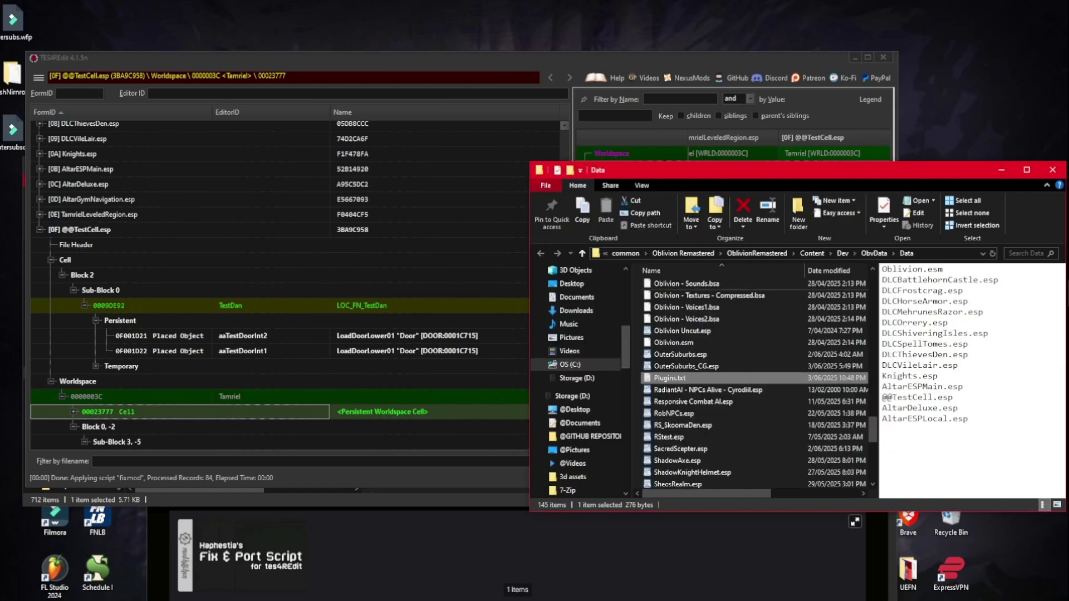
pyautogui.scroll(15, 723, 367)
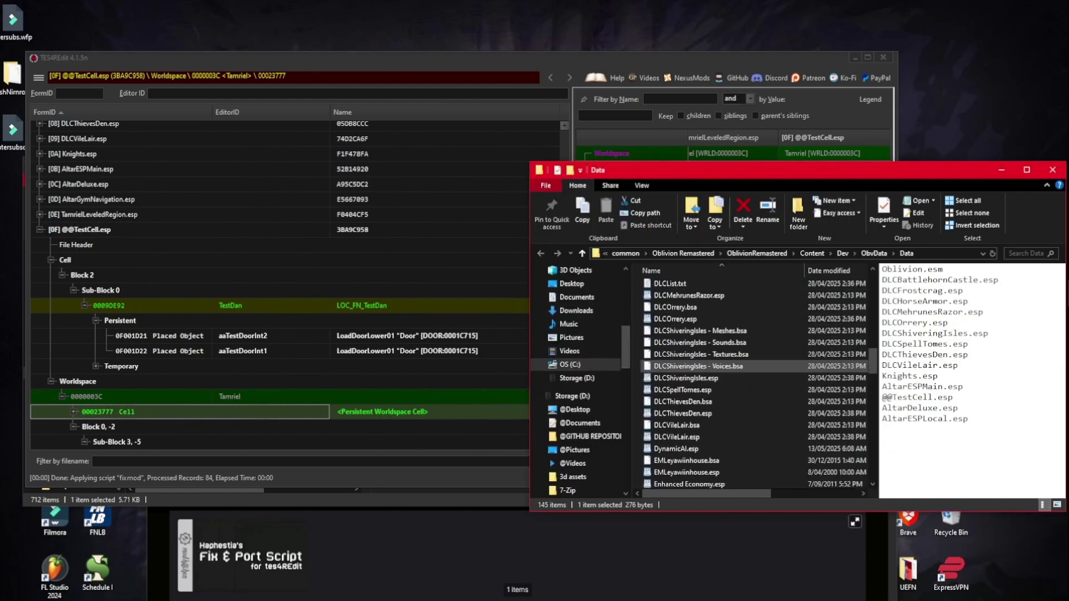
pyautogui.scroll(2, 695, 373)
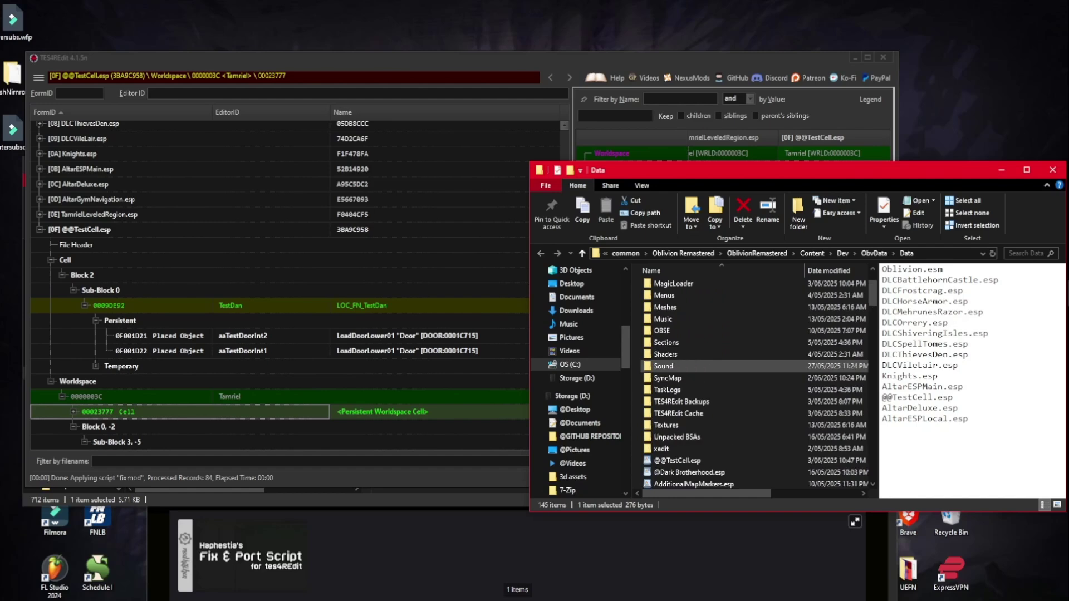
pyautogui.doubleClick(690, 378)
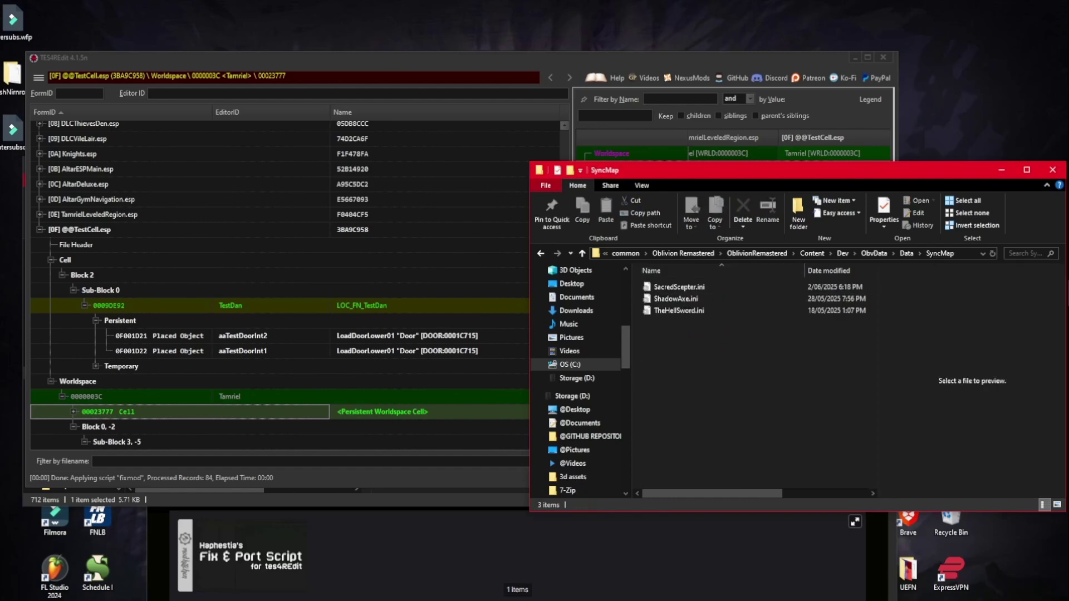
pyautogui.click(540, 253)
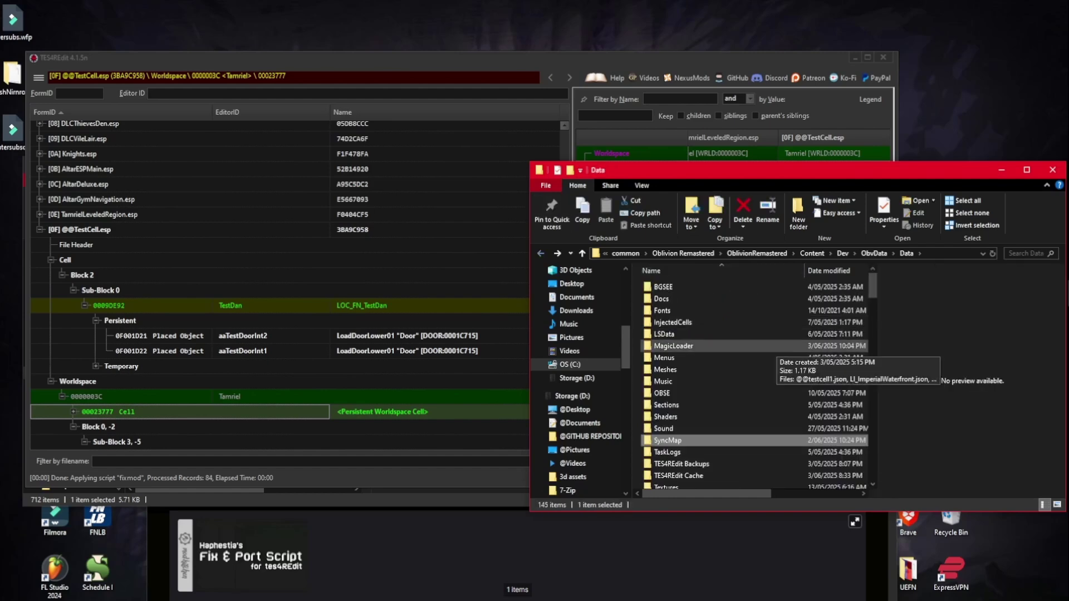
pyautogui.doubleClick(774, 345)
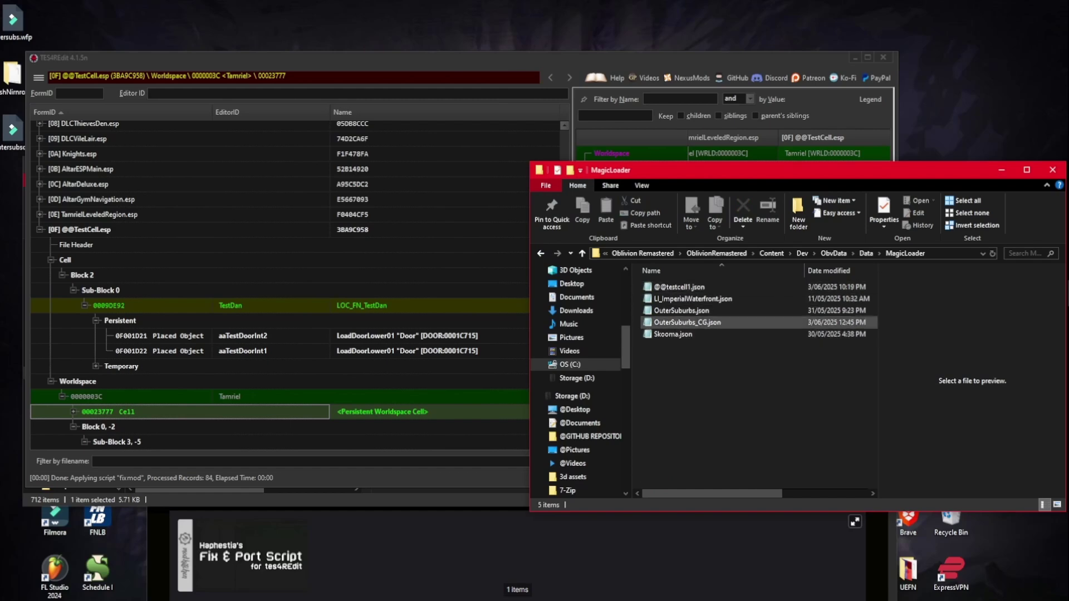
pyautogui.click(679, 287)
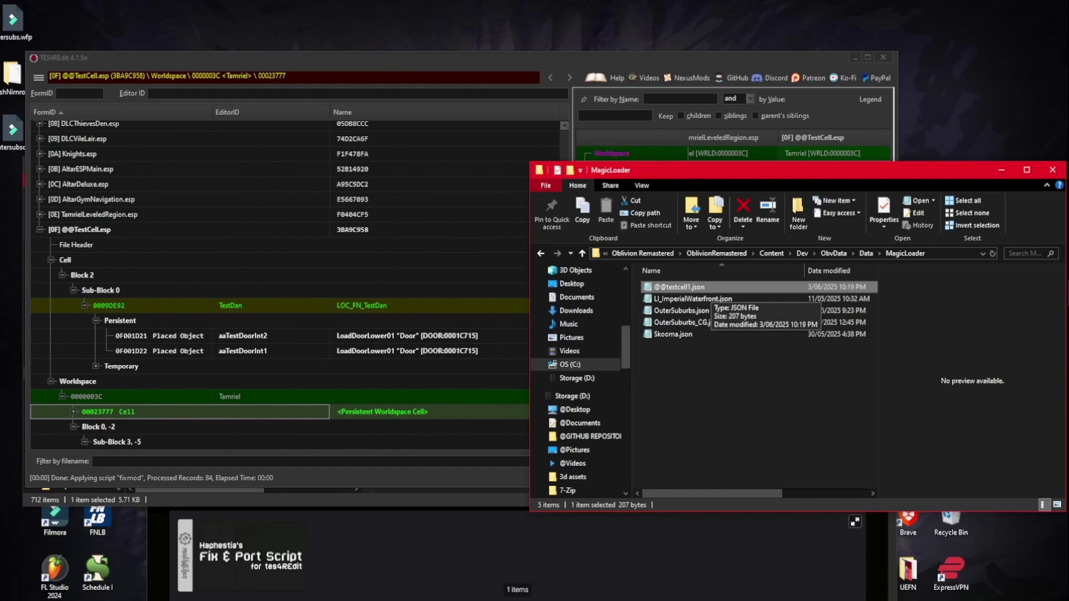
pyautogui.click(703, 289)
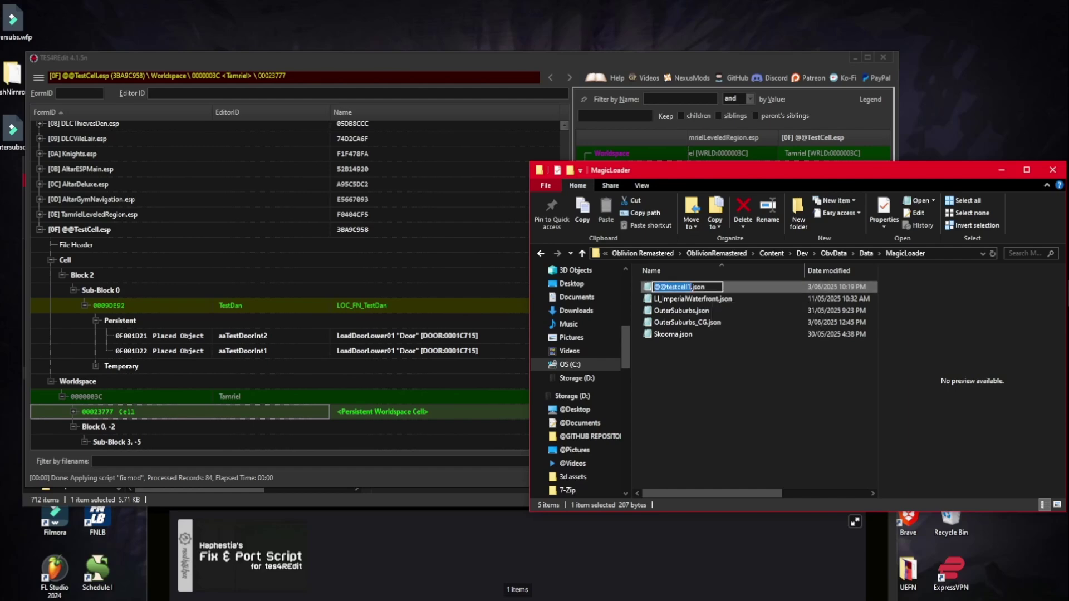
pyautogui.click(691, 287)
pyautogui.press('BackSpace')
pyautogui.press('BackSpace')
pyautogui.press('BackSpace')
pyautogui.press('BackSpace')
pyautogui.press('BackSpace')
pyautogui.press('BackSpace')
pyautogui.press('BackSpace')
pyautogui.press('BackSpace')
pyautogui.press('BackSpace')
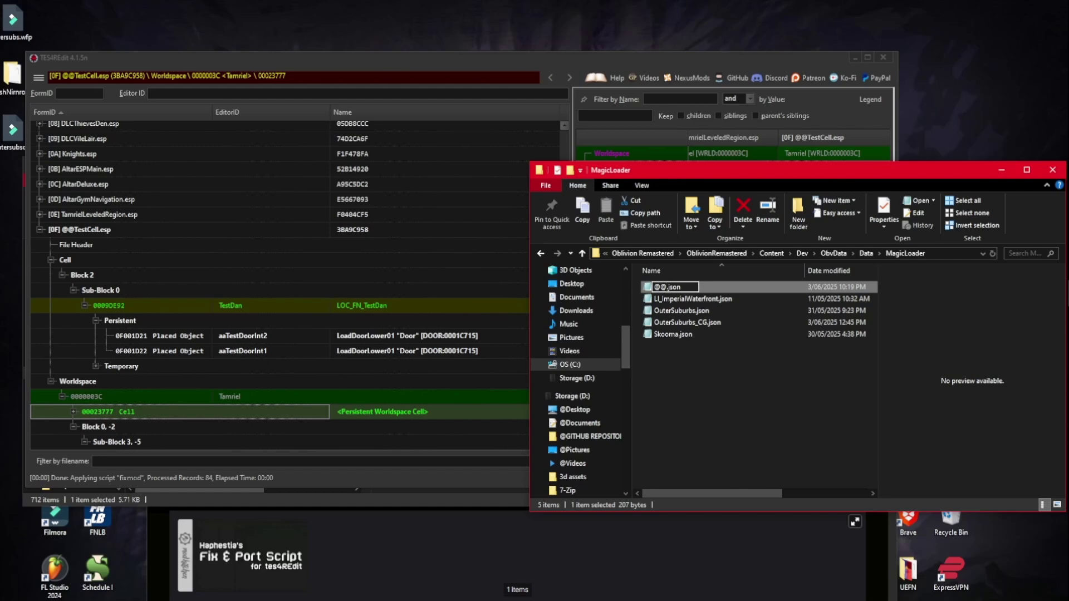
pyautogui.write('TestCell')
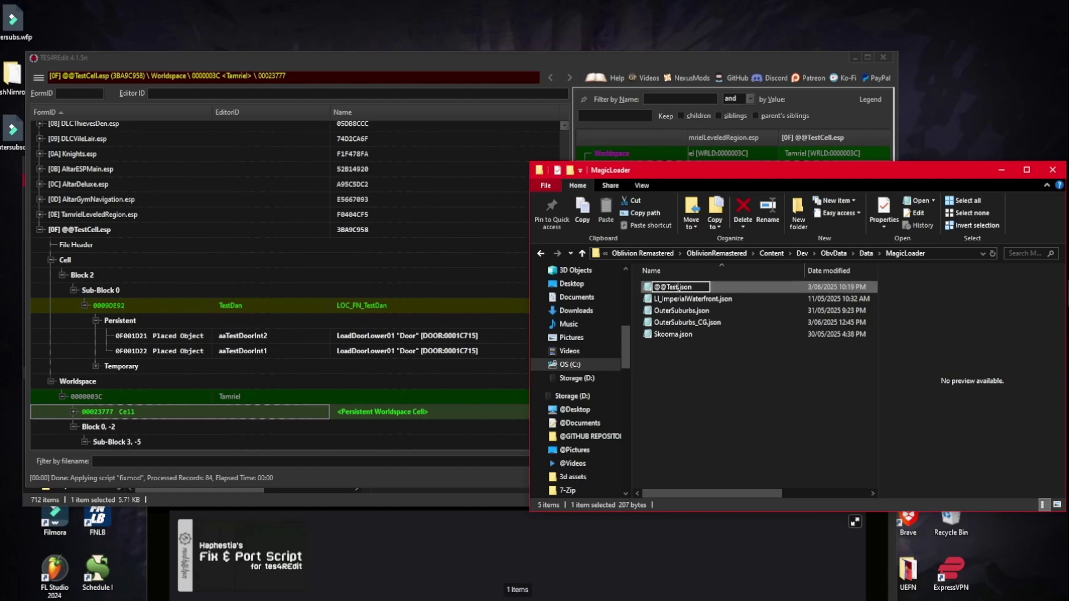
pyautogui.write('ll')
pyautogui.press('Return')
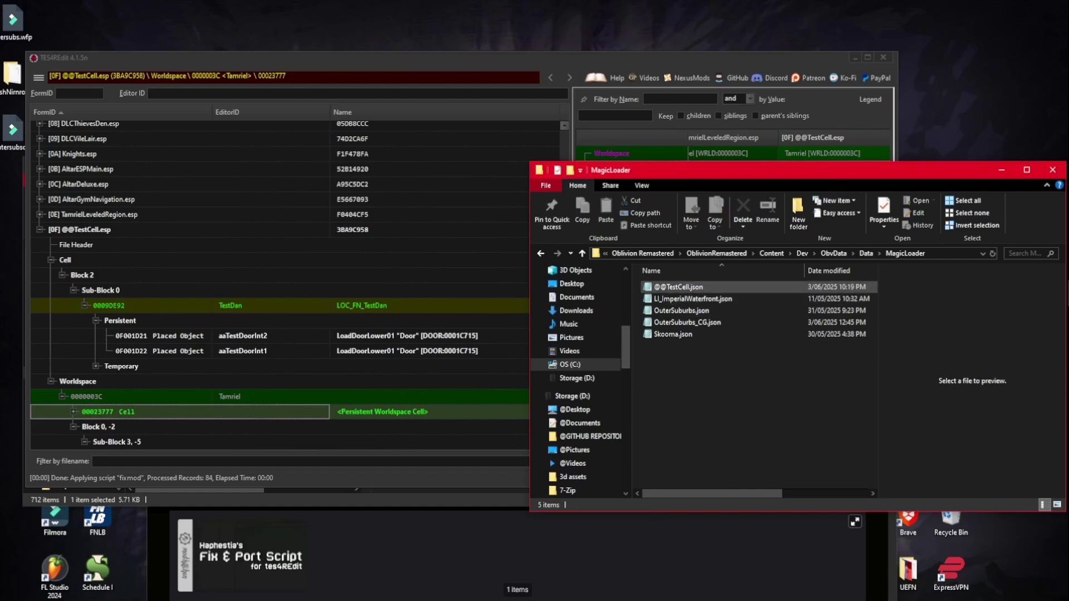
pyautogui.doubleClick(678, 287)
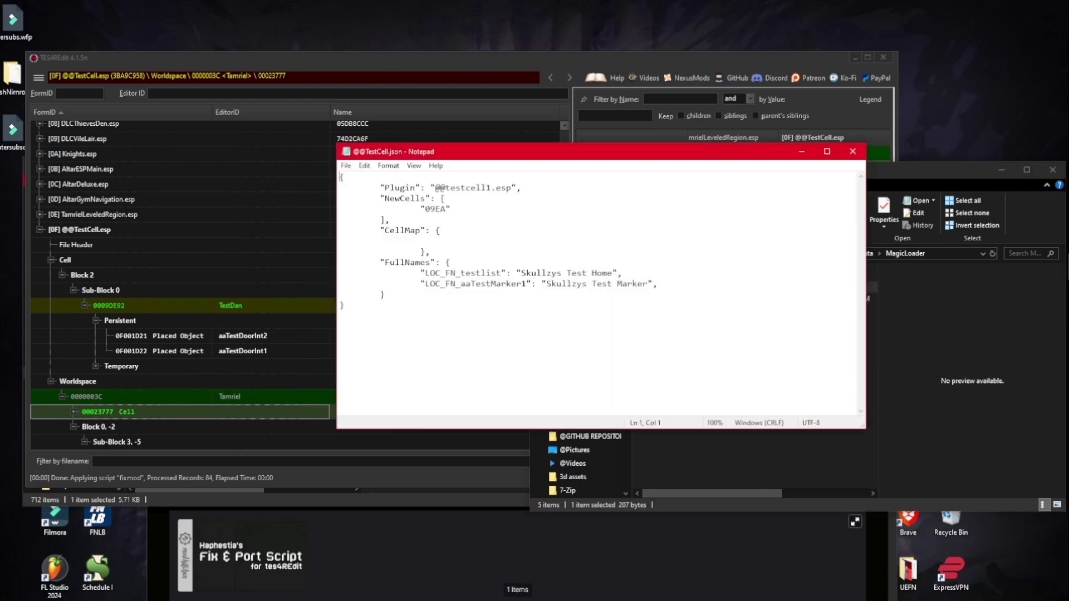
pyautogui.click(491, 188)
pyautogui.press('BackSpace')
pyautogui.press('BackSpace')
pyautogui.press('BackSpace')
pyautogui.press('BackSpace')
pyautogui.press('BackSpace')
pyautogui.press('BackSpace')
pyautogui.press('BackSpace')
pyautogui.press('BackSpace')
pyautogui.press('BackSpace')
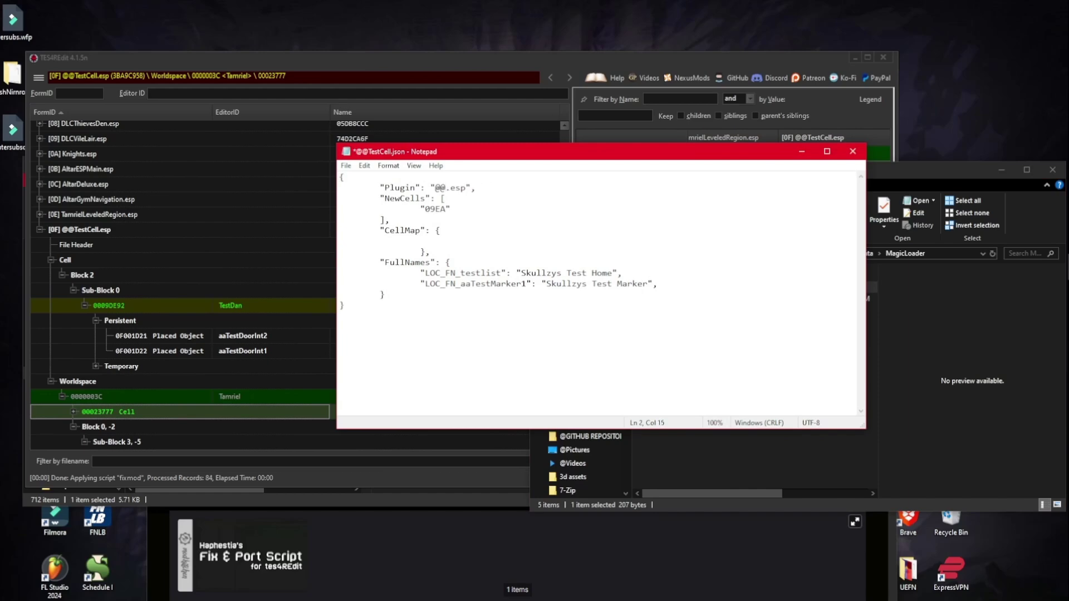
pyautogui.write('TestCell')
# Set the NewCells entry to DE92 and change the home entry's key in FullNames to LOC_FN_testan.
pyautogui.moveTo(446, 209); pyautogui.dragTo(425, 210)
pyautogui.write('DE92')
pyautogui.moveTo(502, 274); pyautogui.dragTo(481, 274)
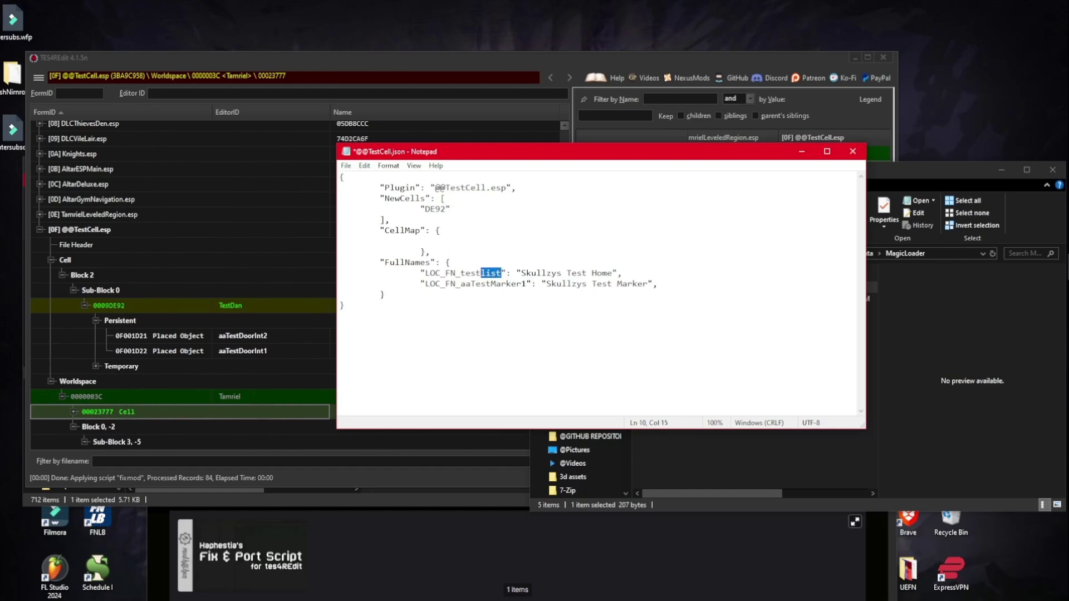
pyautogui.write('an')
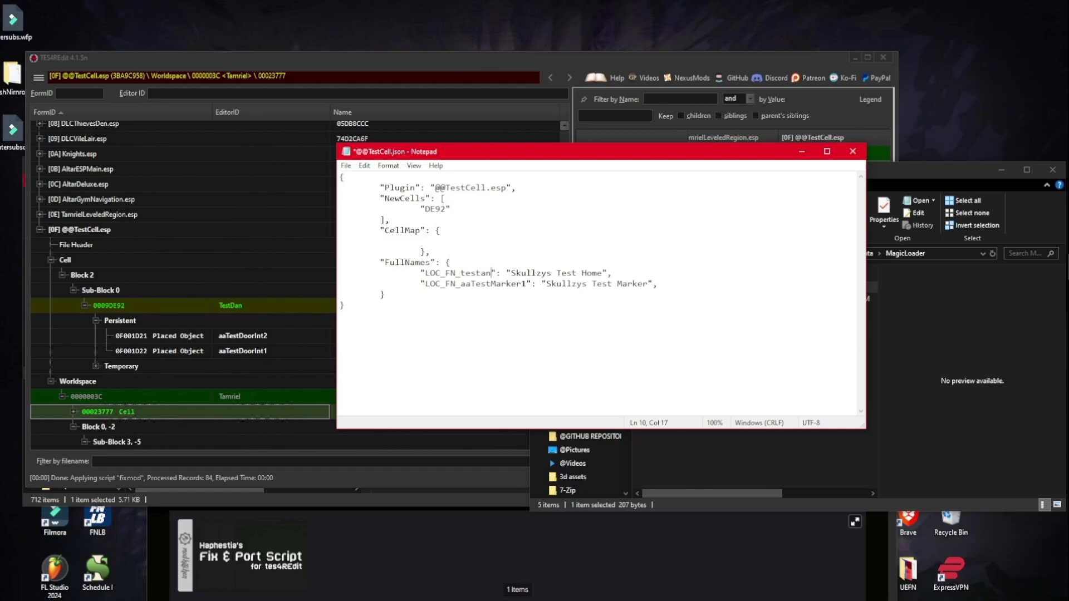
pyautogui.click(77, 382)
pyautogui.scroll(-1, 50, 228)
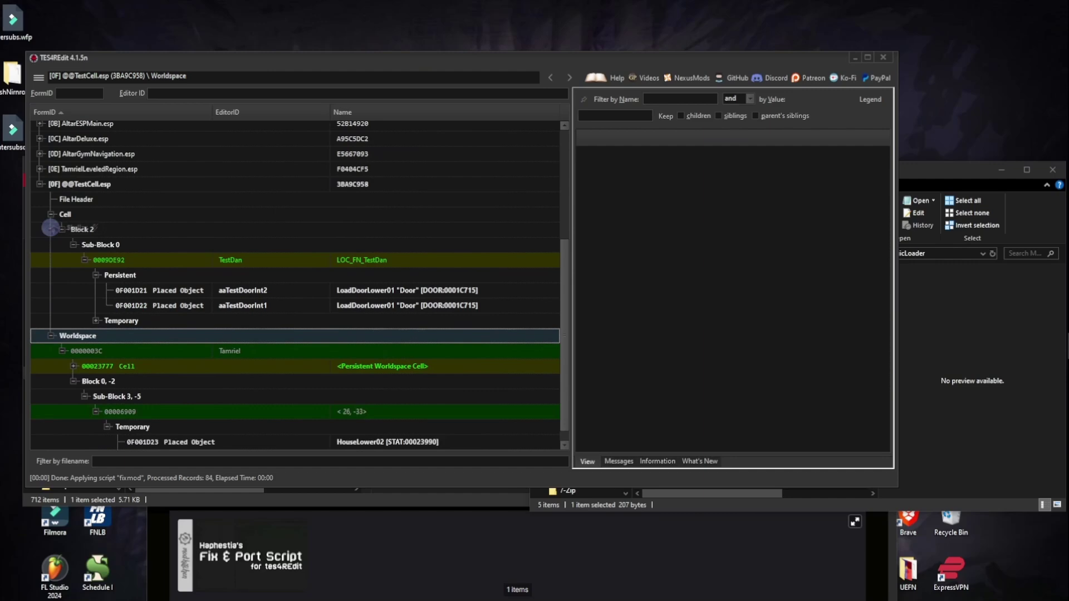
pyautogui.click(74, 367)
pyautogui.click(84, 381)
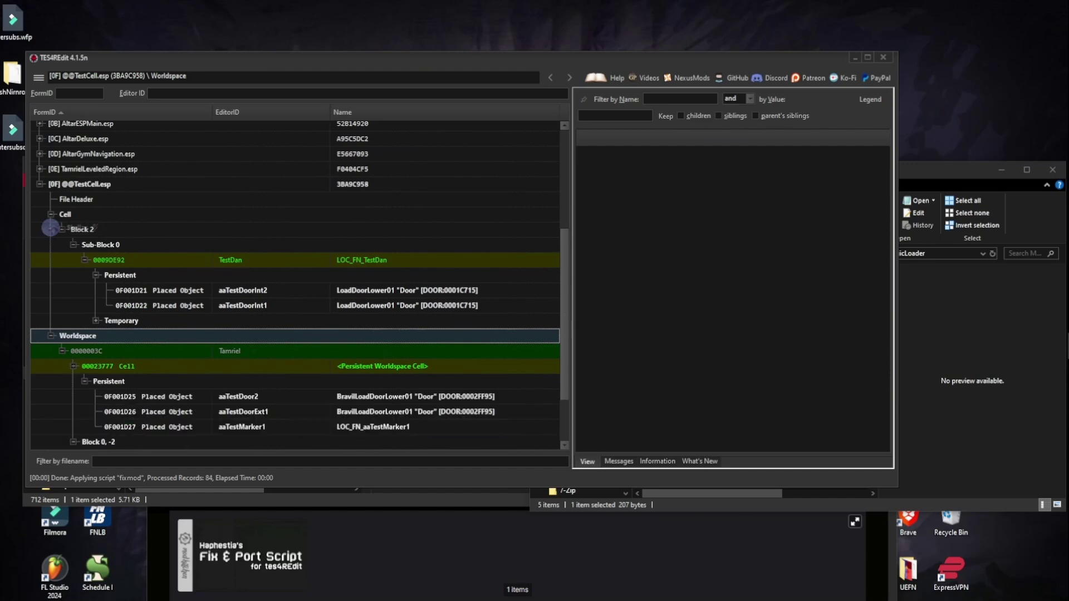
pyautogui.click(148, 427)
pyautogui.hotkey('alt', 'Tab')
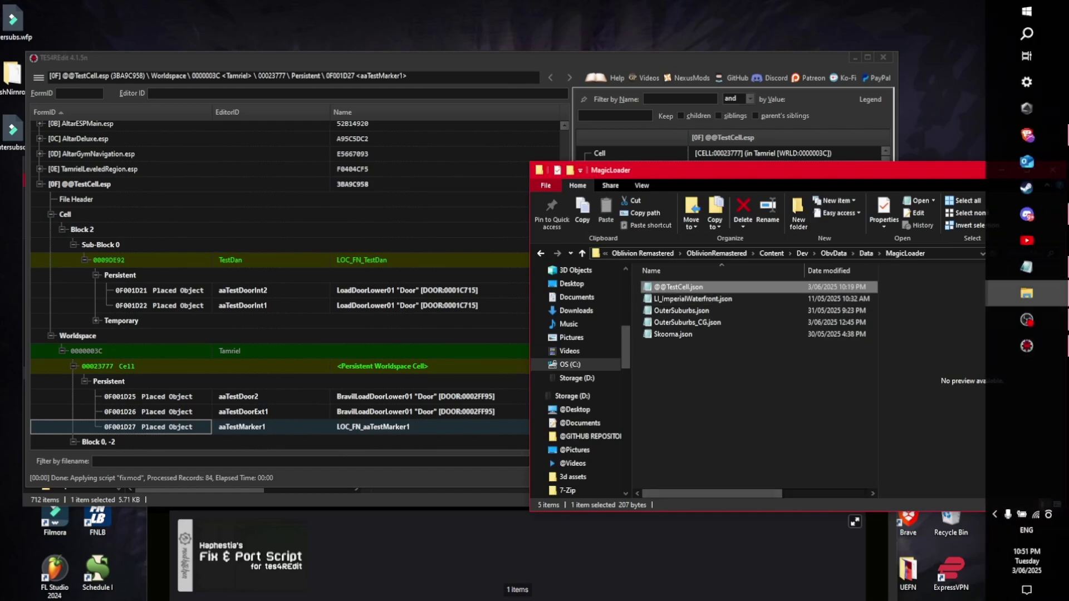
pyautogui.click(1027, 267)
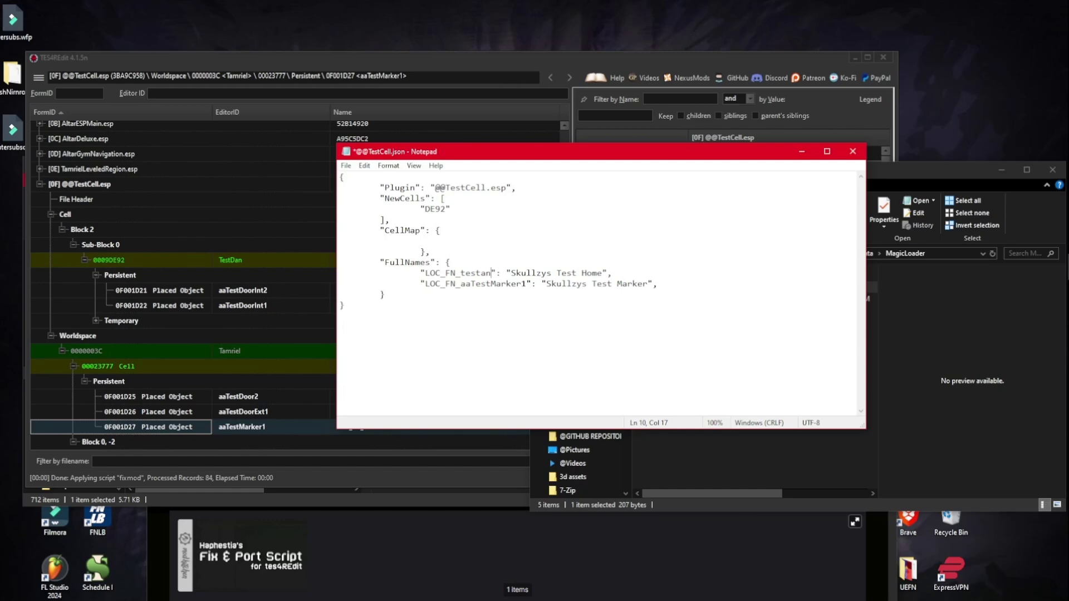
pyautogui.moveTo(602, 151); pyautogui.dragTo(597, 103)
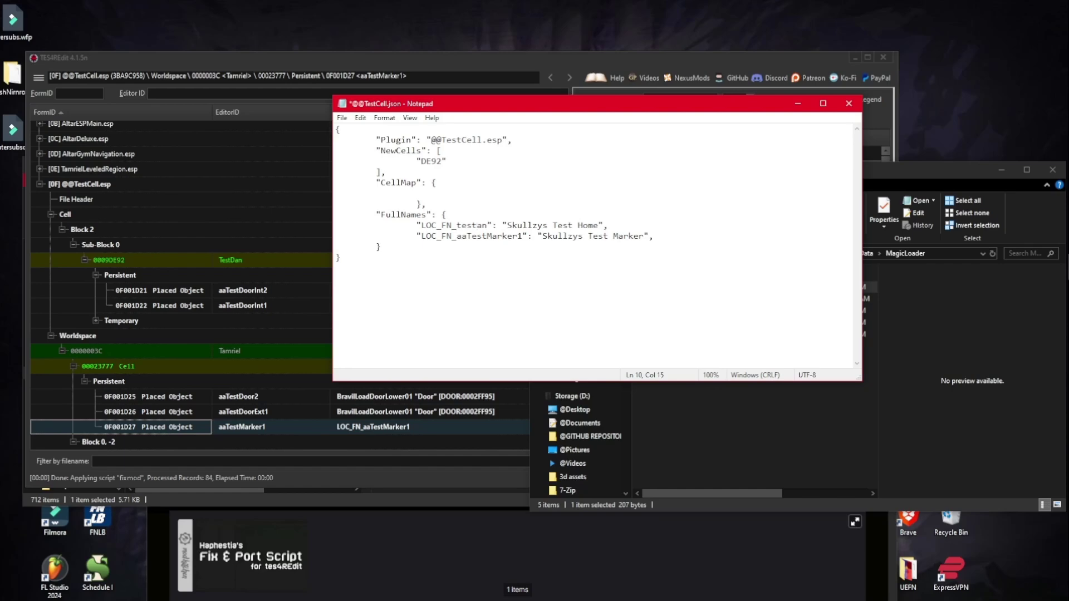
pyautogui.write('D')
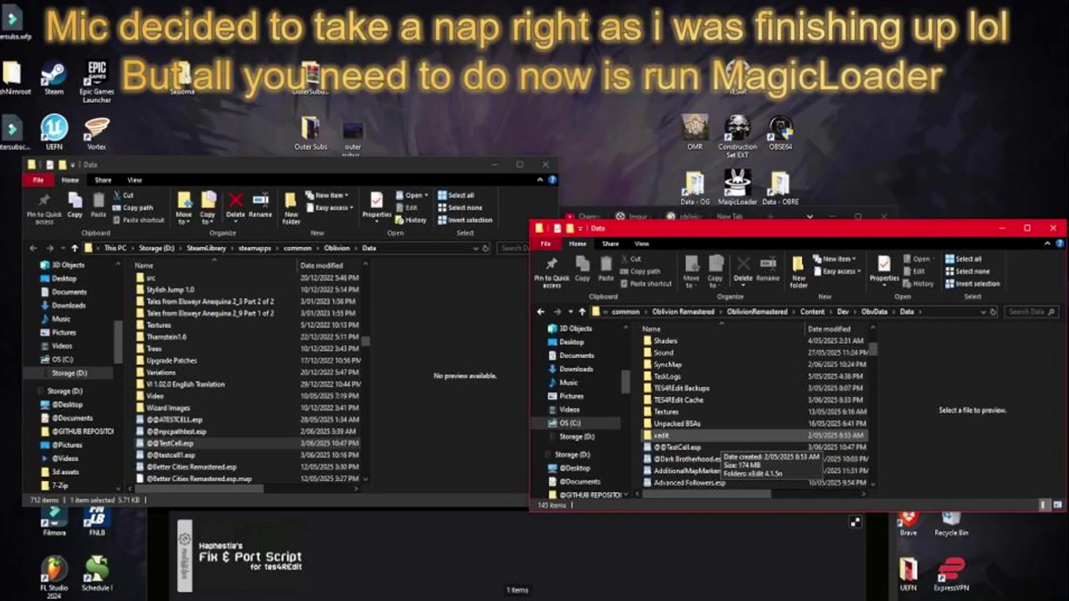
# In File Explorer, go to Content\Paks\~mods\00_MagicLoader and delete the three MagicLoader_P files.
pyautogui.scroll(1, 718, 435)
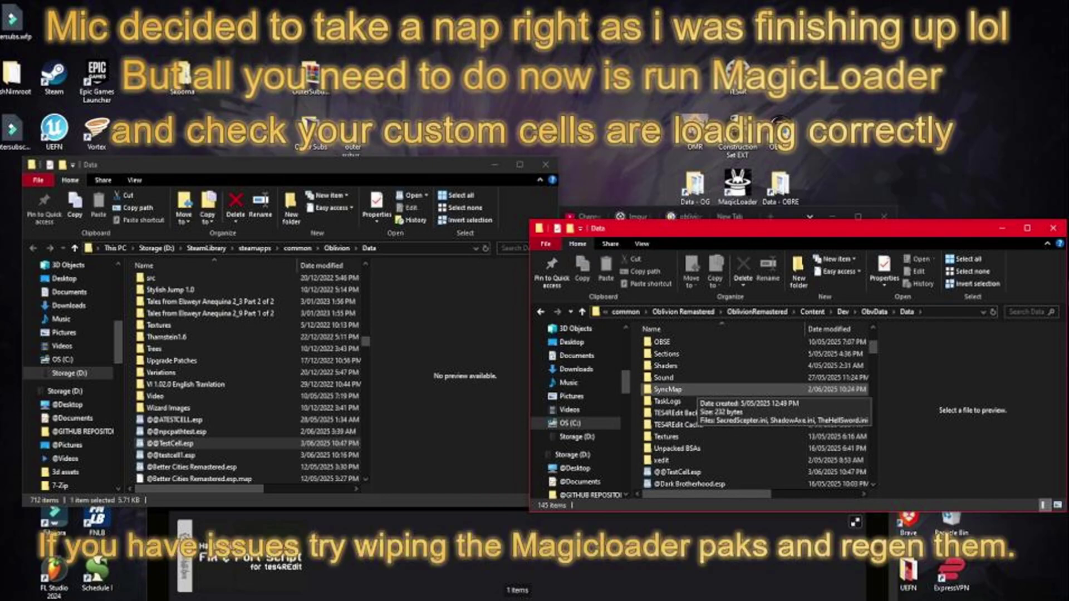
pyautogui.scroll(3, 690, 390)
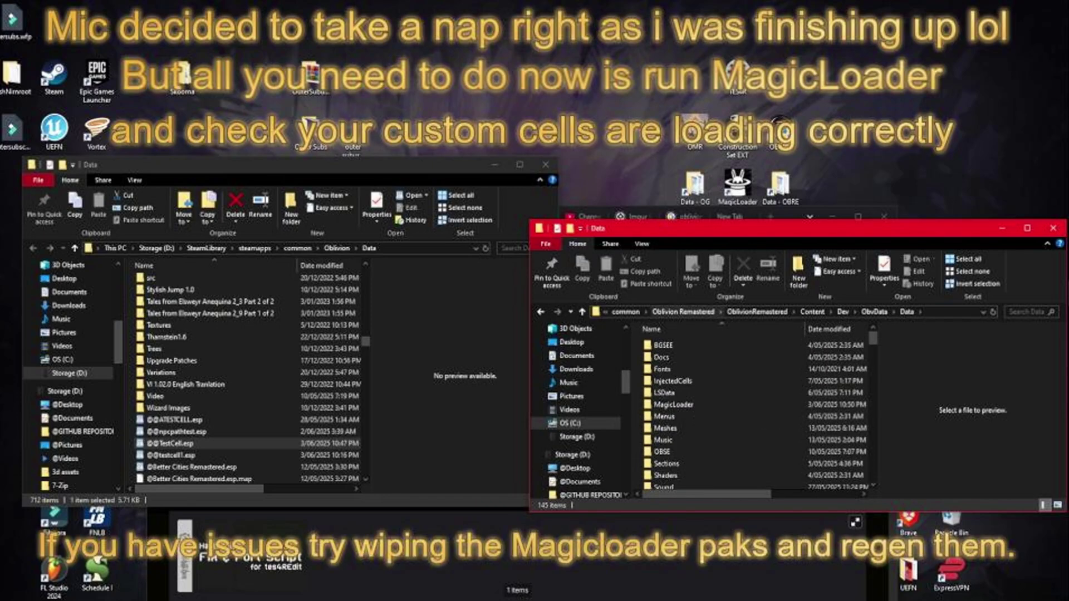
pyautogui.click(812, 311)
pyautogui.doubleClick(665, 368)
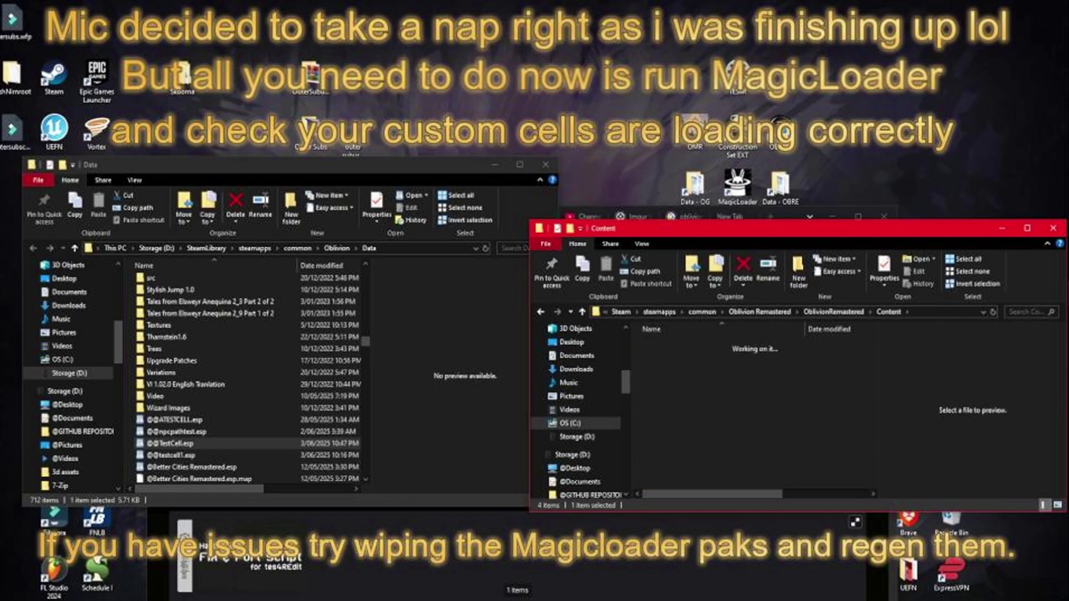
pyautogui.doubleClick(665, 345)
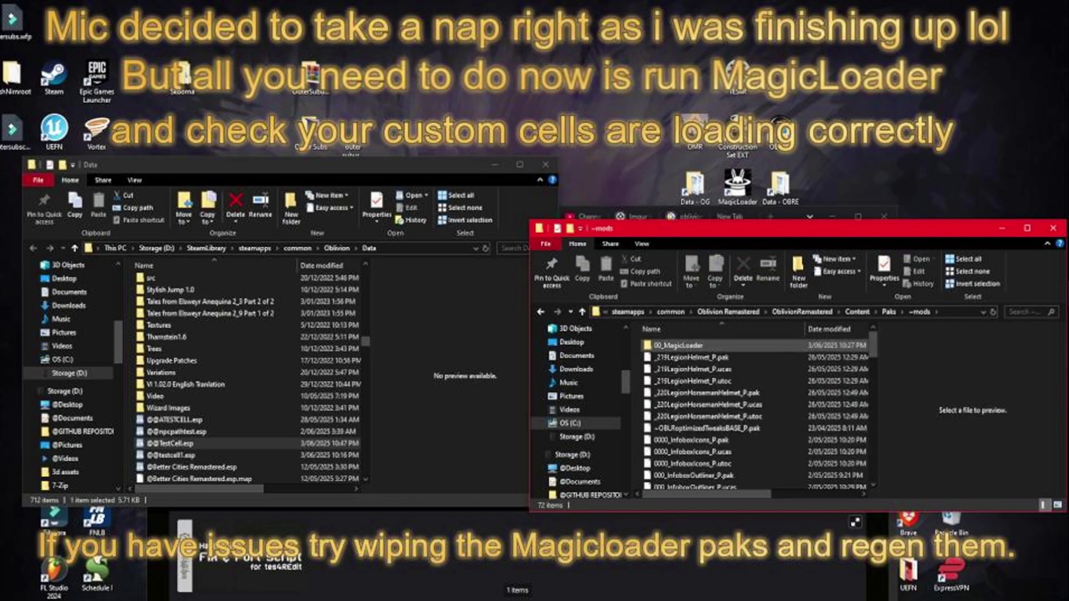
pyautogui.doubleClick(677, 345)
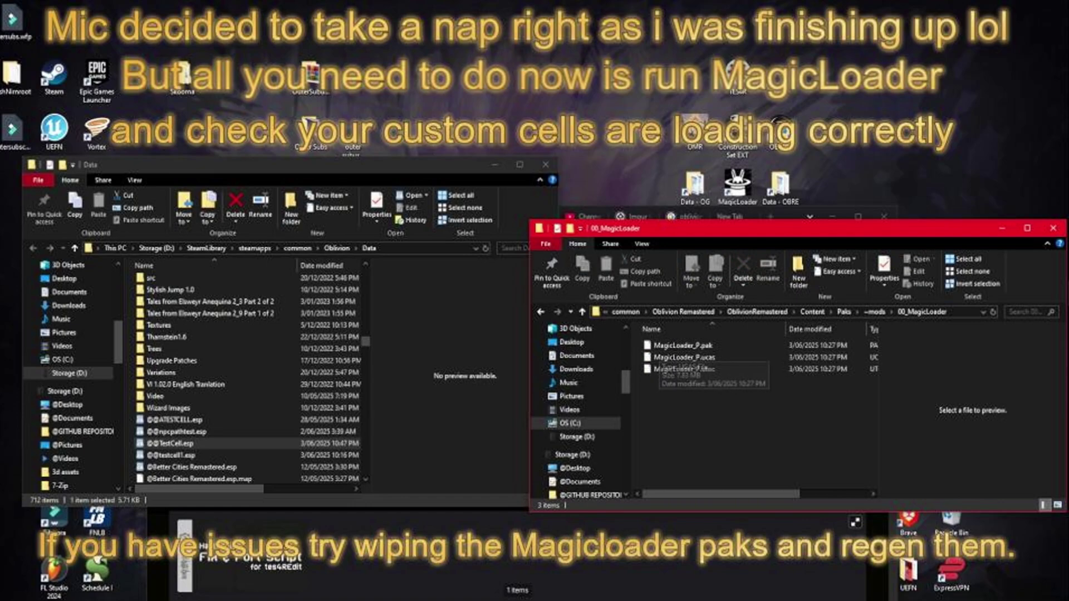
pyautogui.moveTo(712, 395); pyautogui.dragTo(695, 344)
pyautogui.press('Delete')
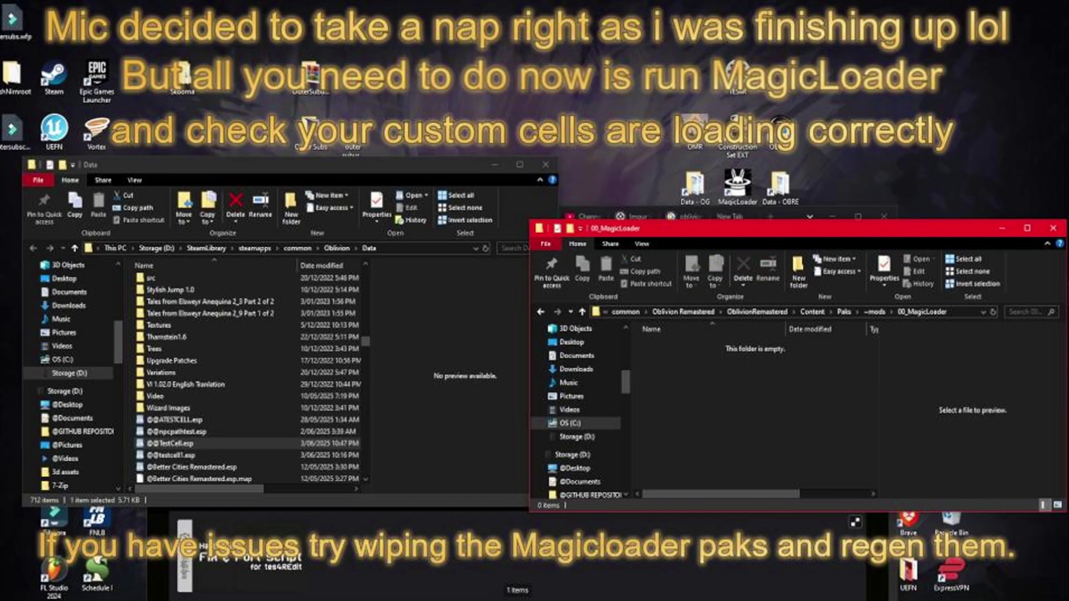
# Run MagicLoader from the desktop to regenerate its paks and proceed with the Oblivion Remastered launch despite the video memory warning.
pyautogui.click(738, 187)
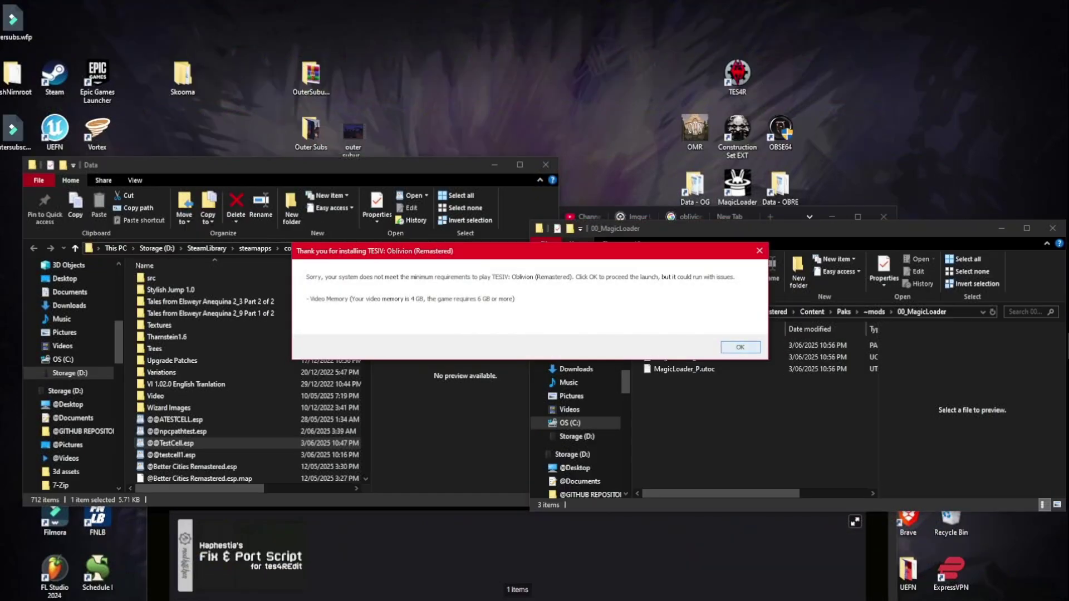
pyautogui.click(740, 347)
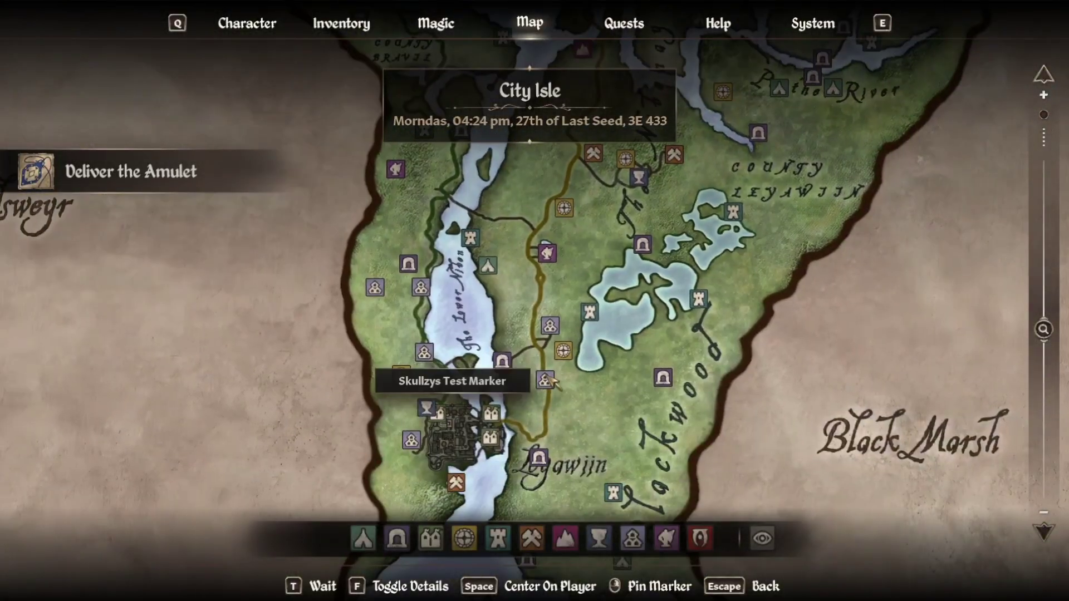
# Inspect the world map in Oblivion Remastered to check the custom test marker near Leyawiin.
pyautogui.scroll(5, 544, 382)
pyautogui.scroll(5, 553, 385)
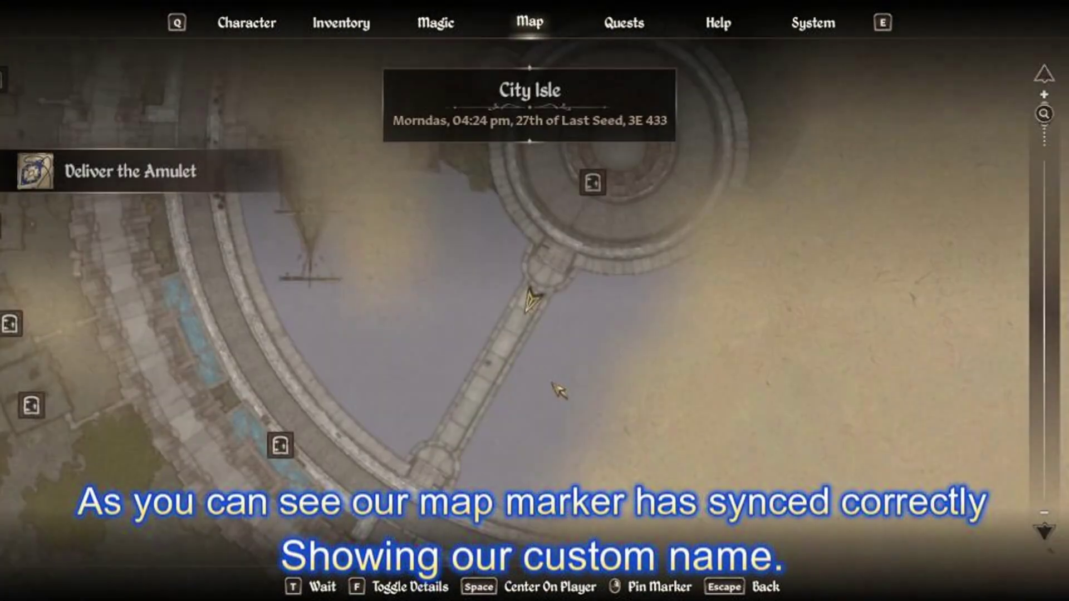
pyautogui.scroll(-5, 559, 392)
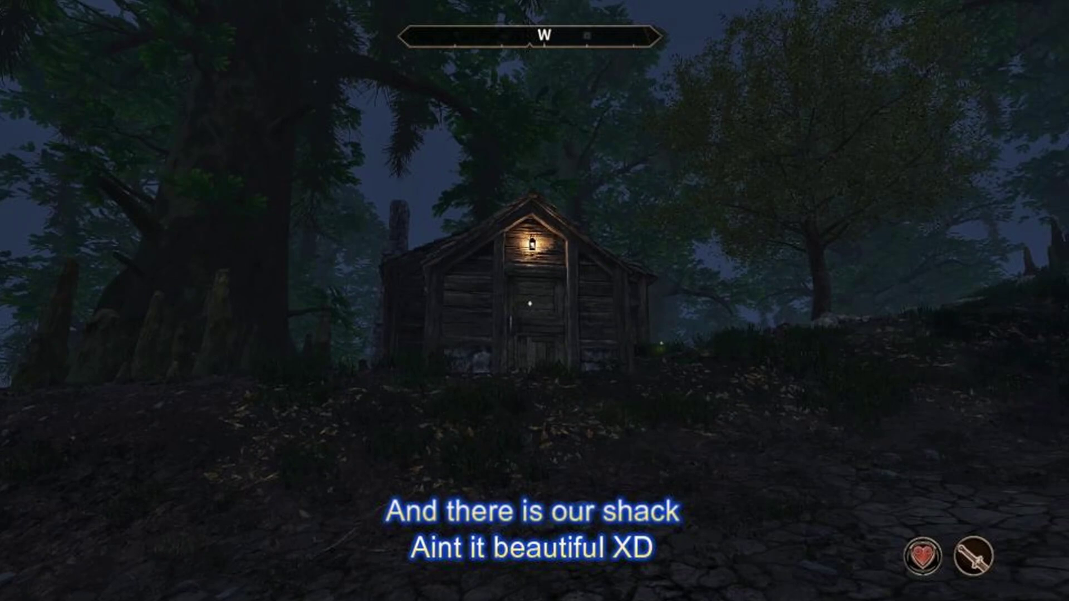
# Walk up to the custom shack and enter it through its front door.
pyautogui.press('w')
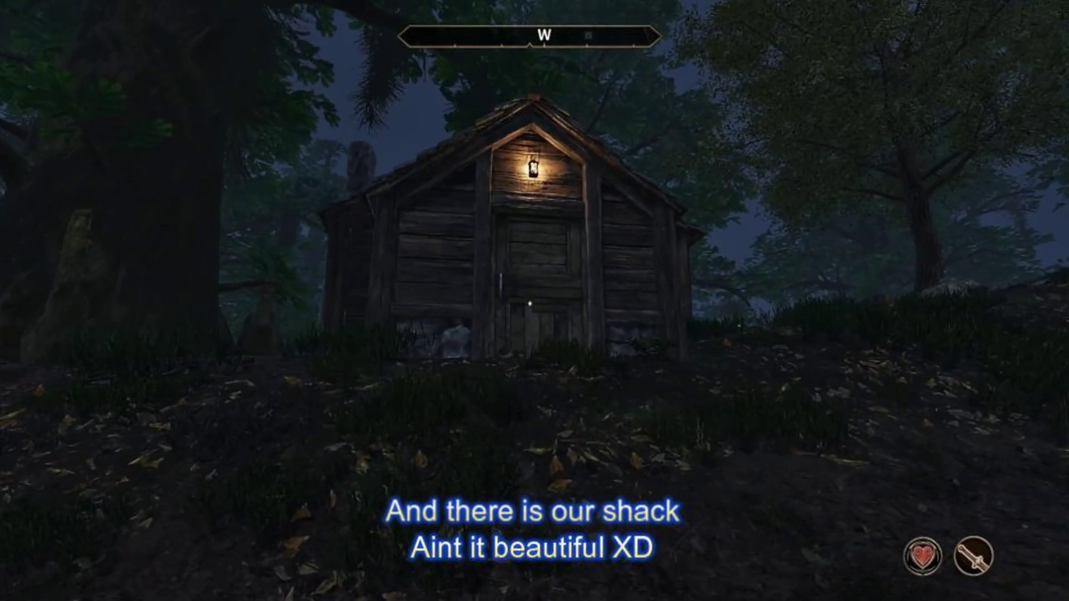
pyautogui.press('w')
pyautogui.press('w')
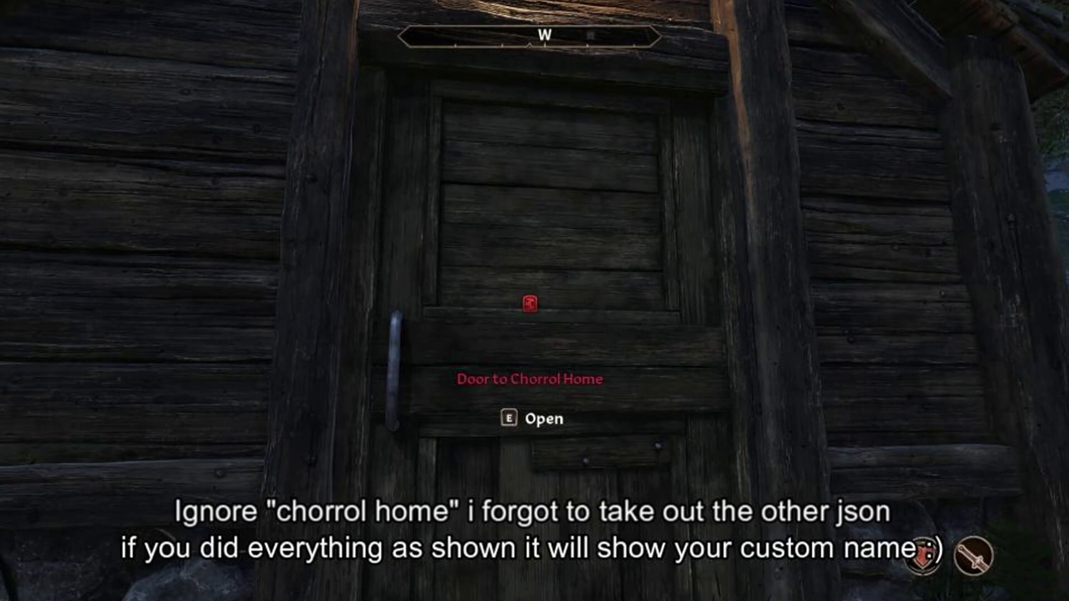
pyautogui.press('e')
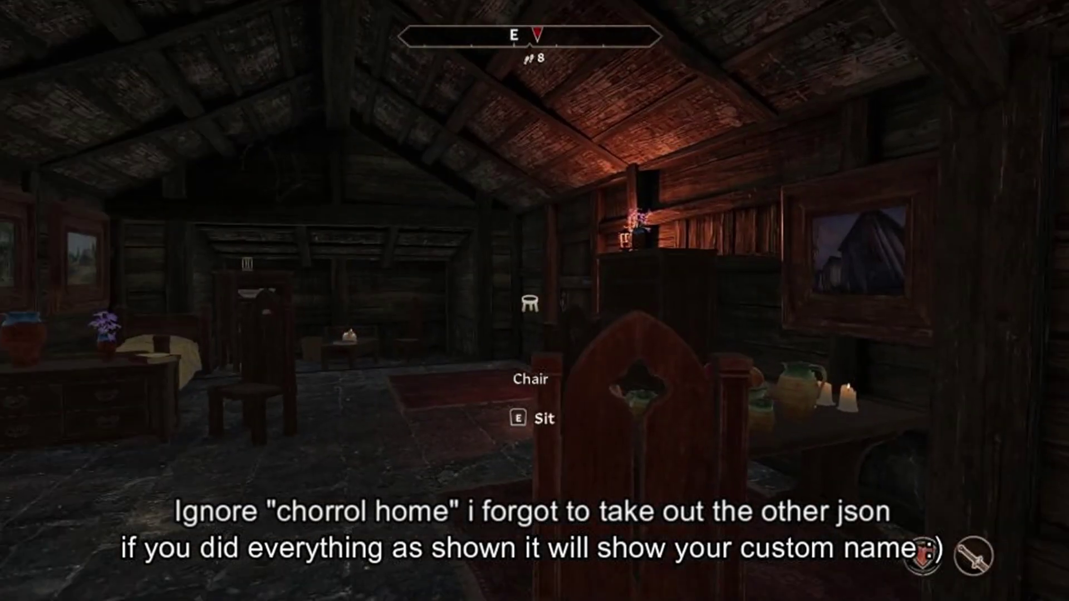
# Walk through the custom home's interior and check its furnishings and the exit door to Blackwood.
pyautogui.press('w')
pyautogui.press('w')
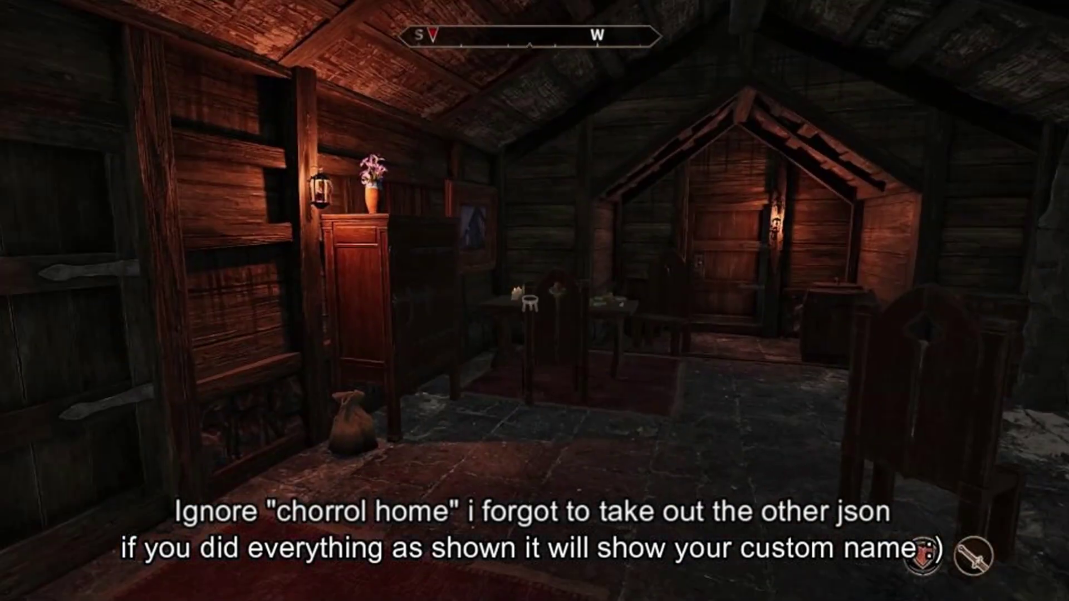
pyautogui.press('w')
pyautogui.press('w')
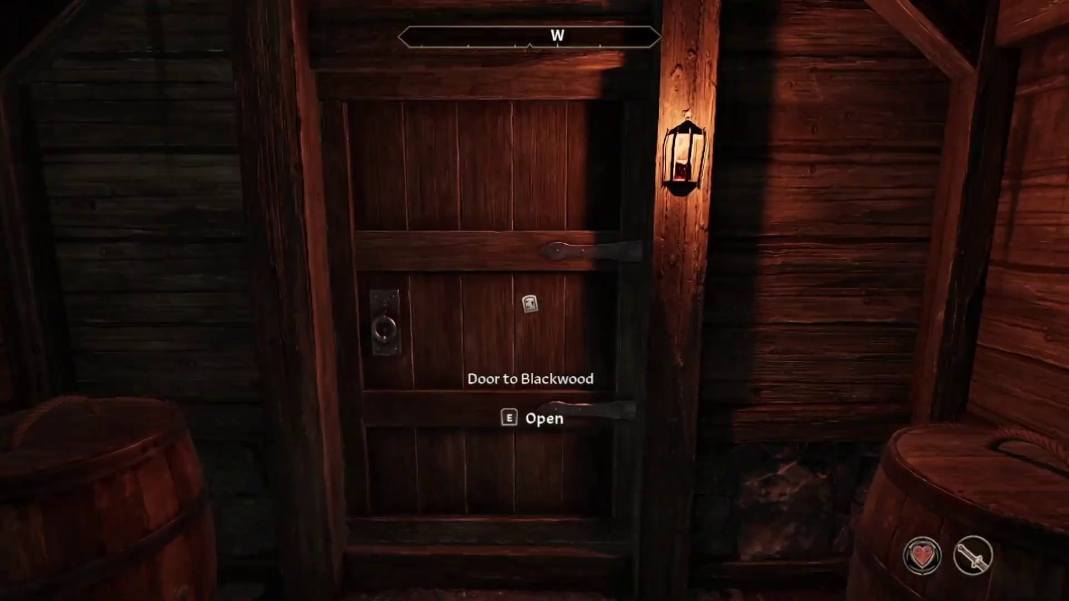
pyautogui.press('w')
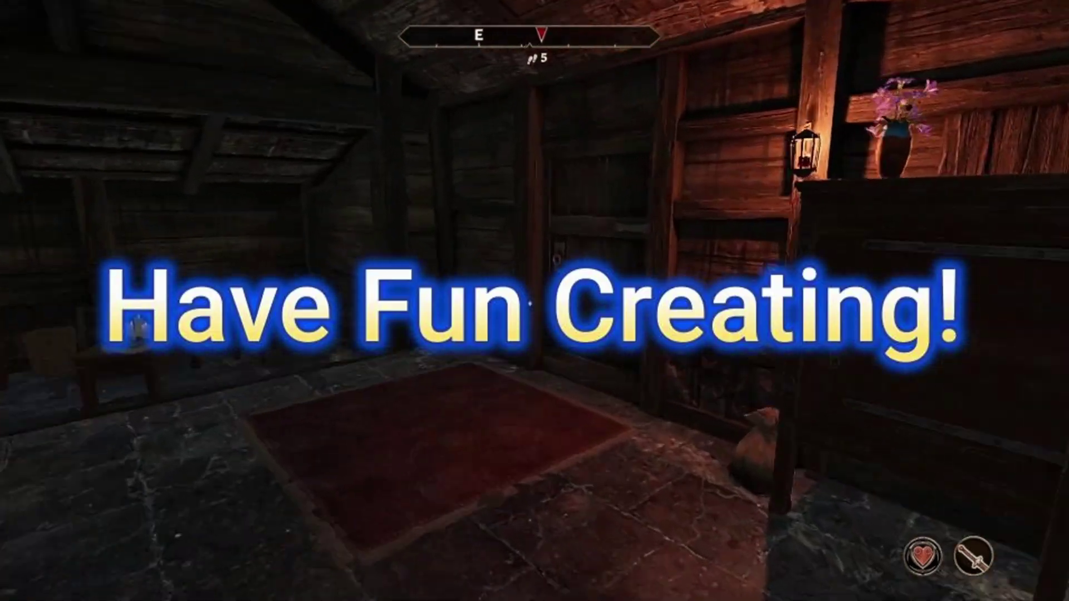